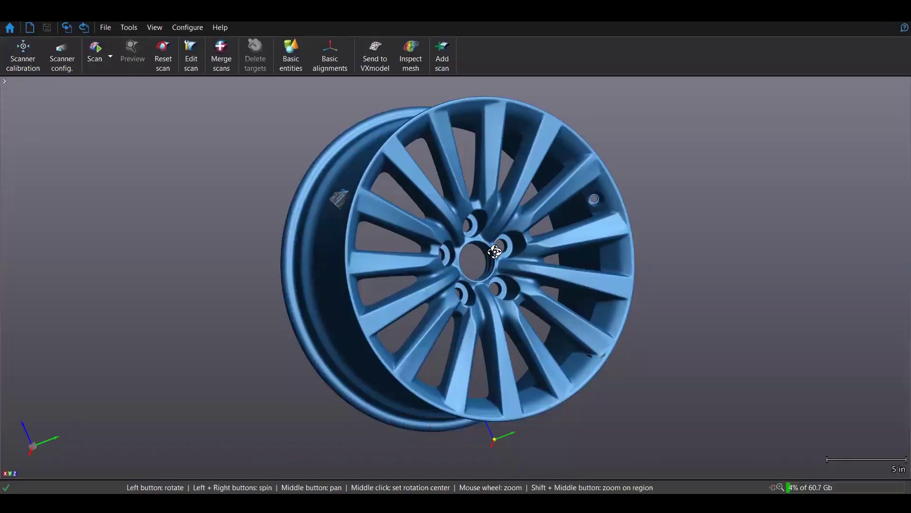
left_click_drag(495, 252, 548, 160)
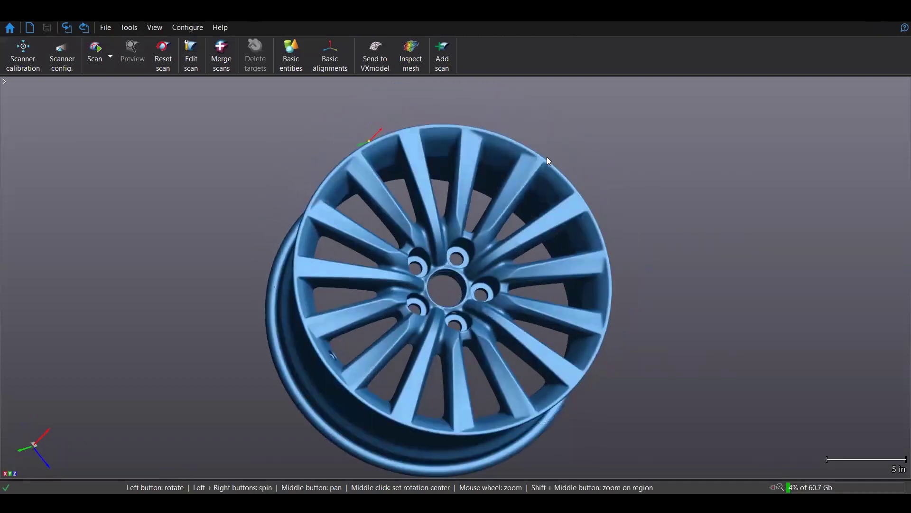
left_click(4, 84)
- Display the wheel mesh as triangles with wireframe and orbit to an oblique hub view
left_click(40, 329)
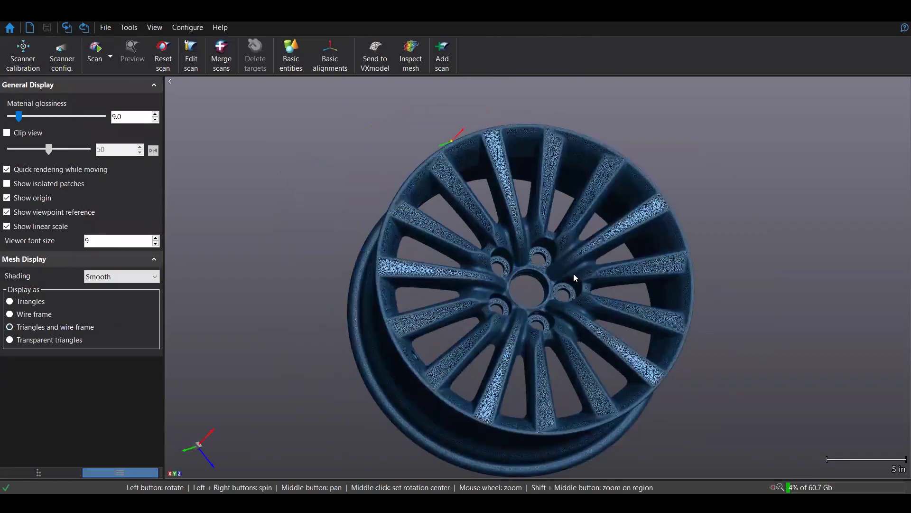
scroll(542, 285, "up", 10)
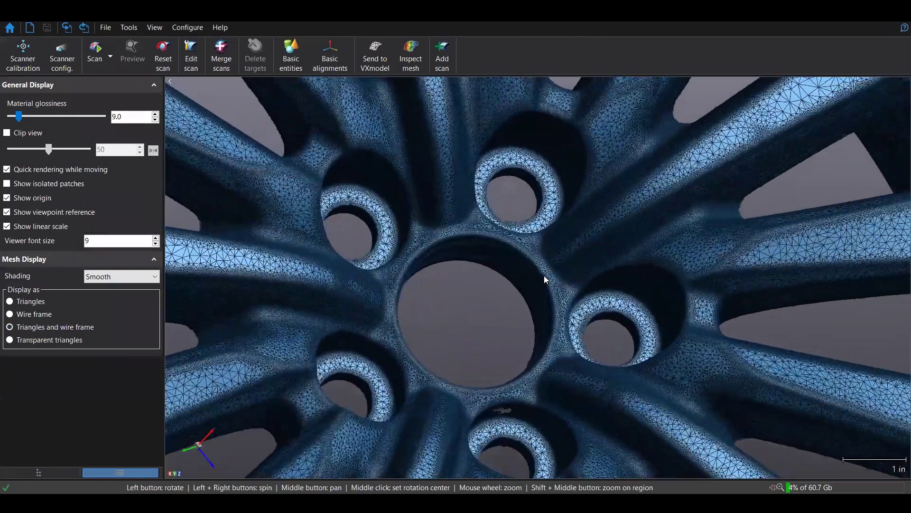
left_click_drag(544, 276, 554, 265)
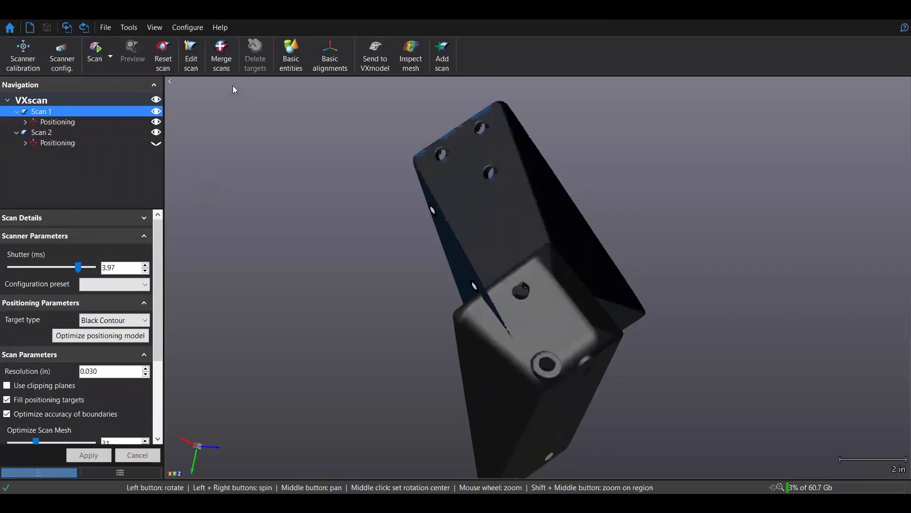
- Best-fit align Scan 2 onto Scan 1 by targets and merge the two scans
left_click(221, 62)
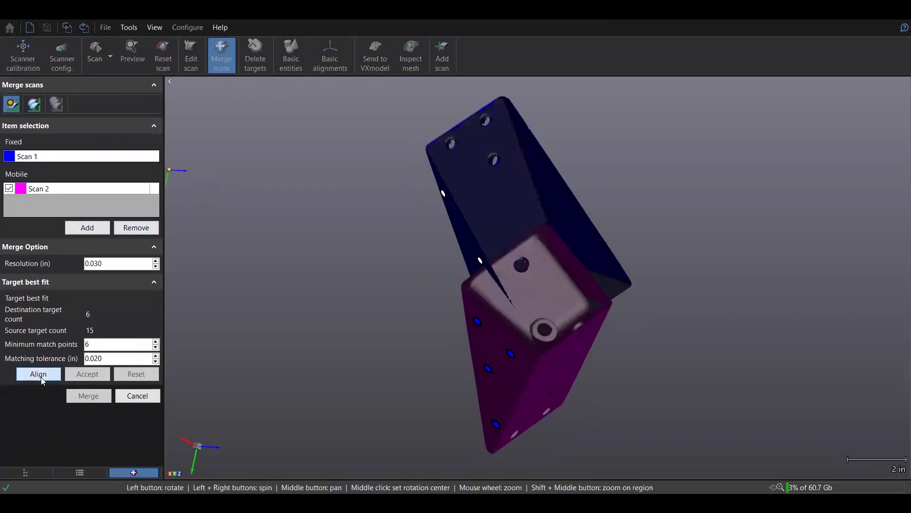
left_click(41, 375)
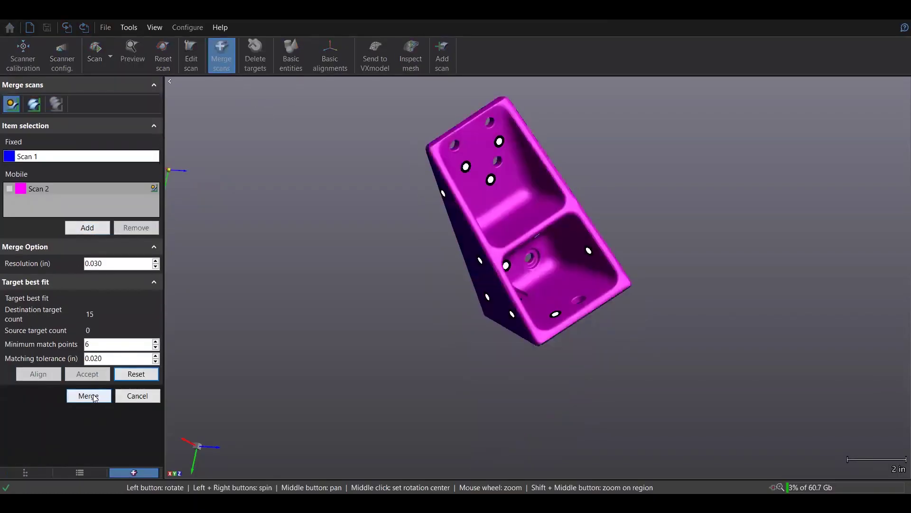
left_click(94, 397)
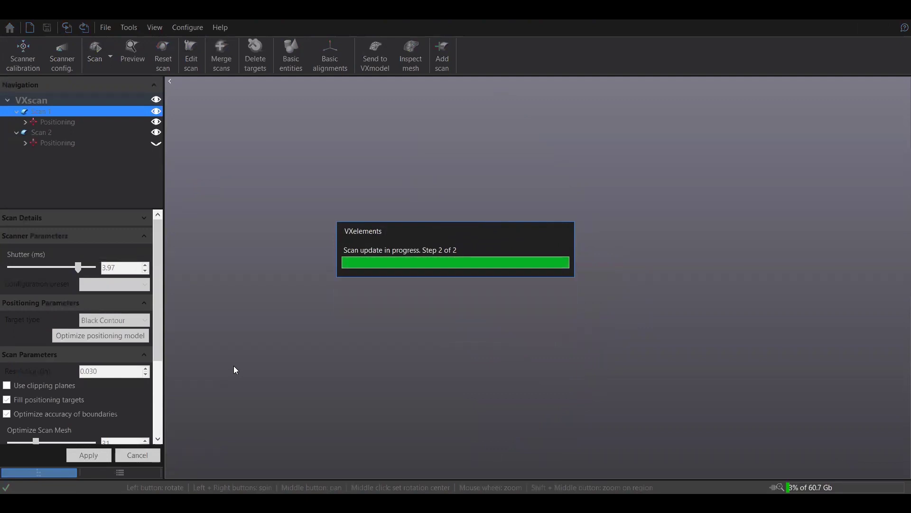
- Hide Scan 2 and show the bracket mesh as triangles with wireframe
left_click(156, 132)
left_click_drag(454, 205, 419, 311)
left_click(119, 471)
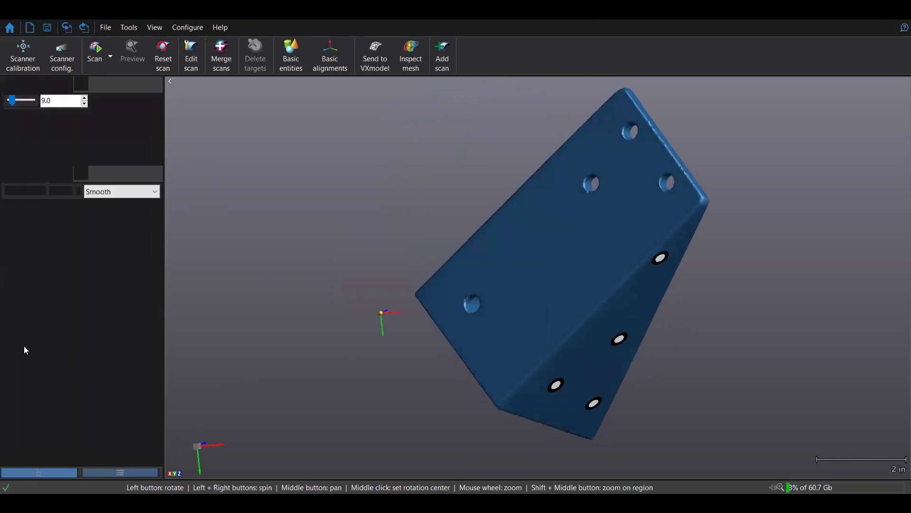
left_click(31, 326)
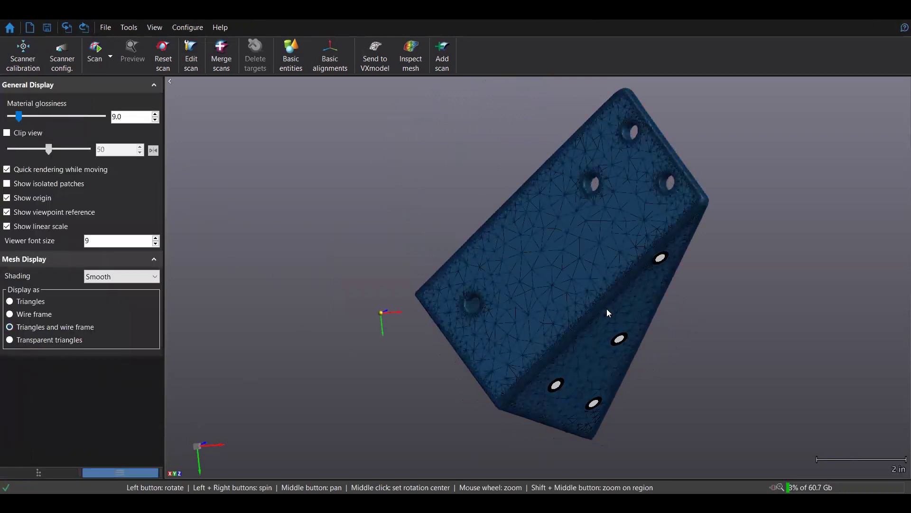
left_click_drag(606, 309, 590, 345)
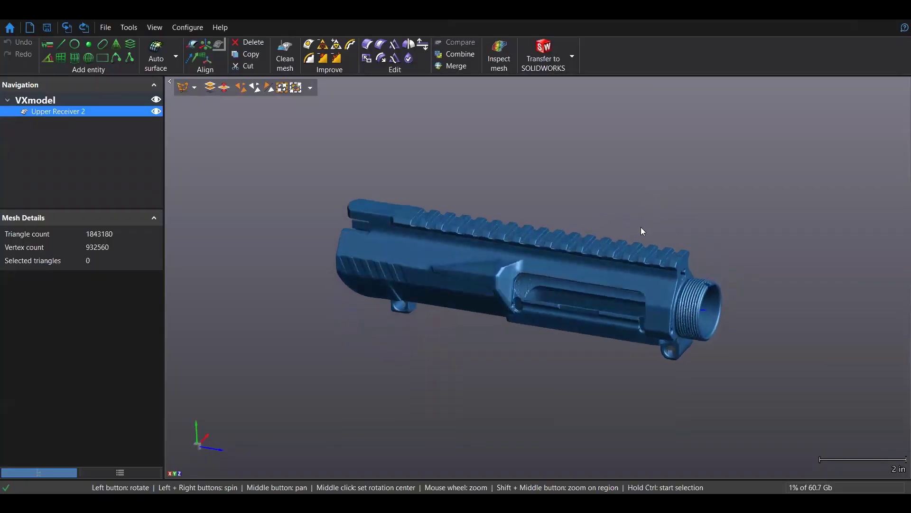
- Zoom in on the Upper Receiver 2 mesh
scroll(496, 312, "up", 3)
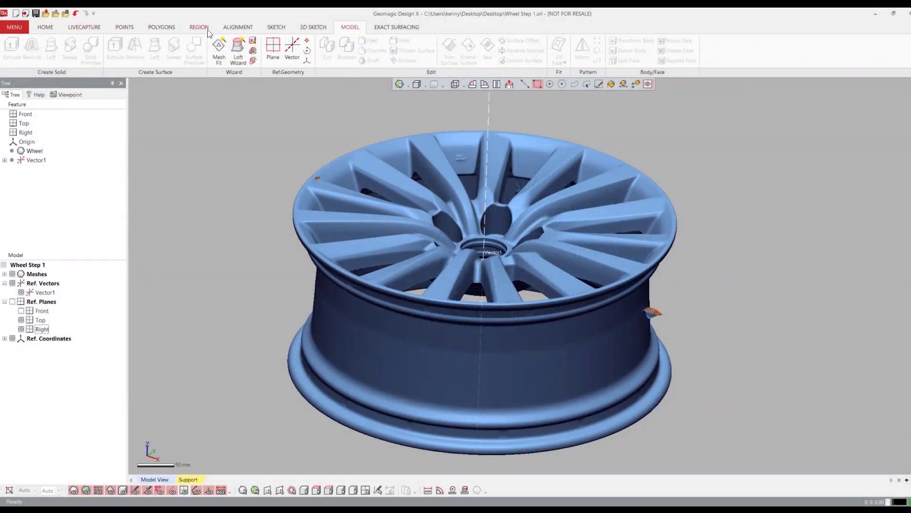
- Auto-segment the wheel scan into coloured regions and orbit around the result
left_click(198, 29)
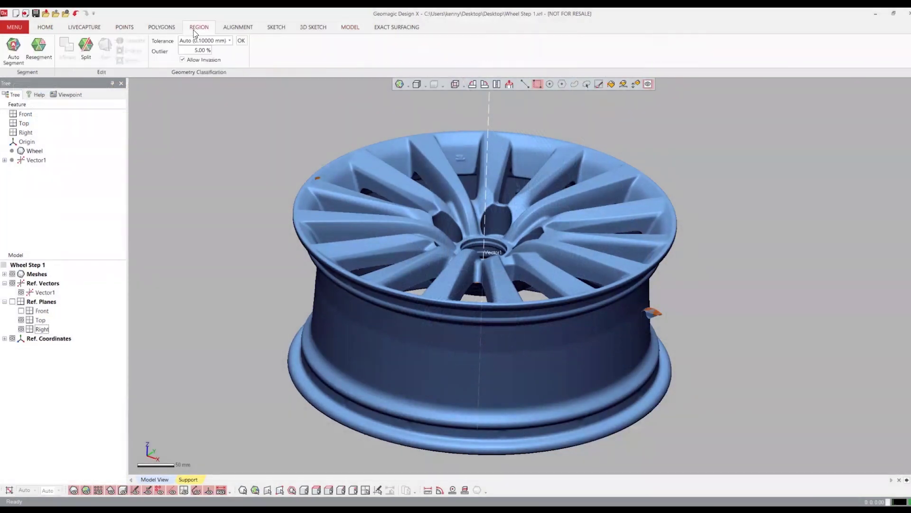
left_click(13, 47)
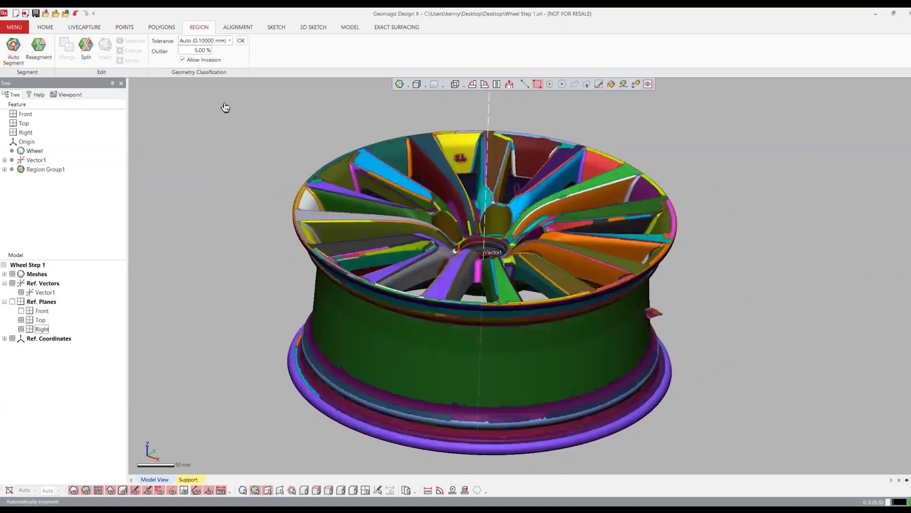
right_click_drag(560, 183, 509, 268)
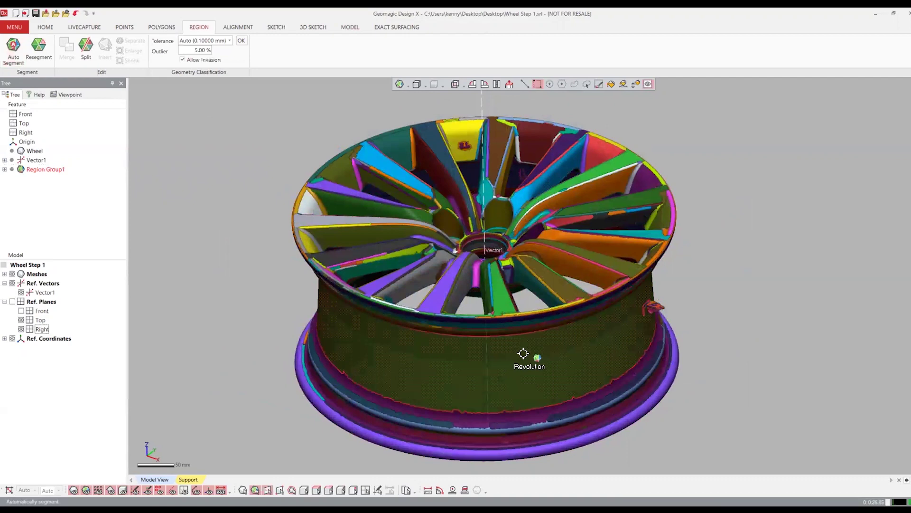
right_click_drag(532, 451, 494, 268)
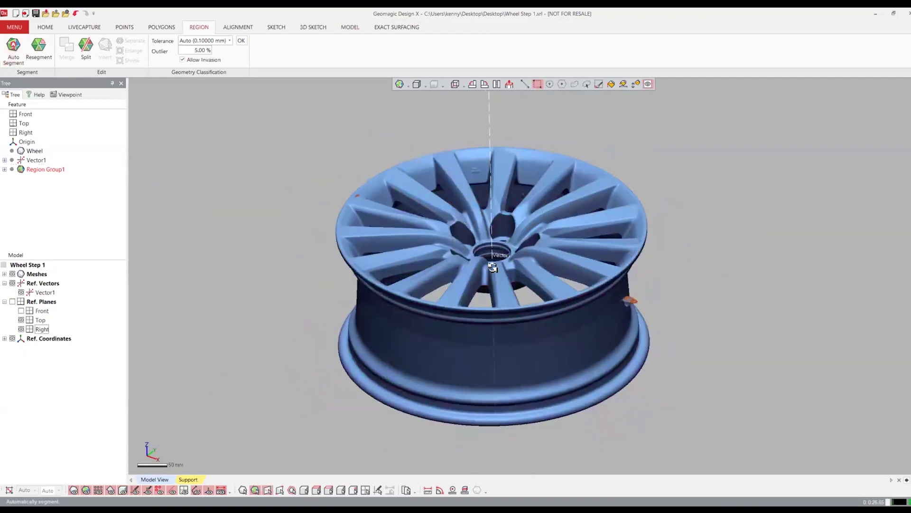
right_click_drag(583, 295, 571, 263)
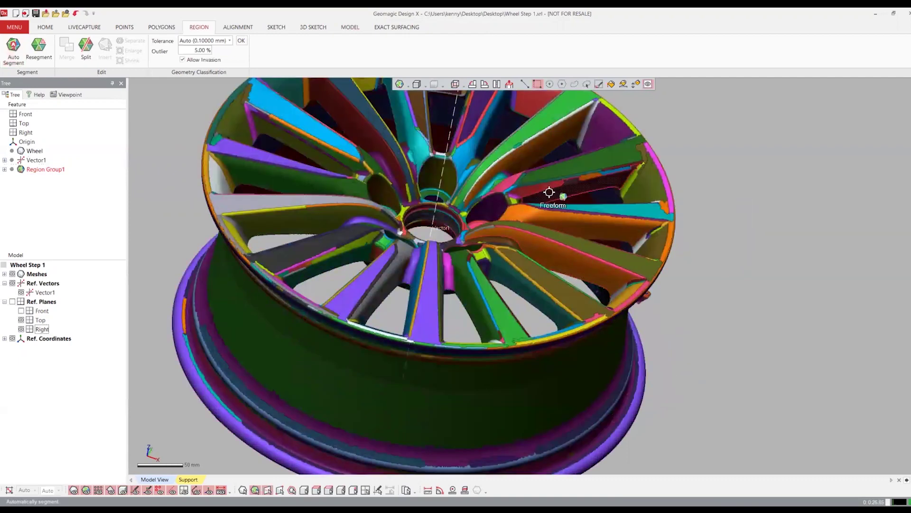
mouse_move(442, 278)
right_mouse_down()
mouse_move(456, 115)
mouse_move(482, 167)
right_mouse_up()
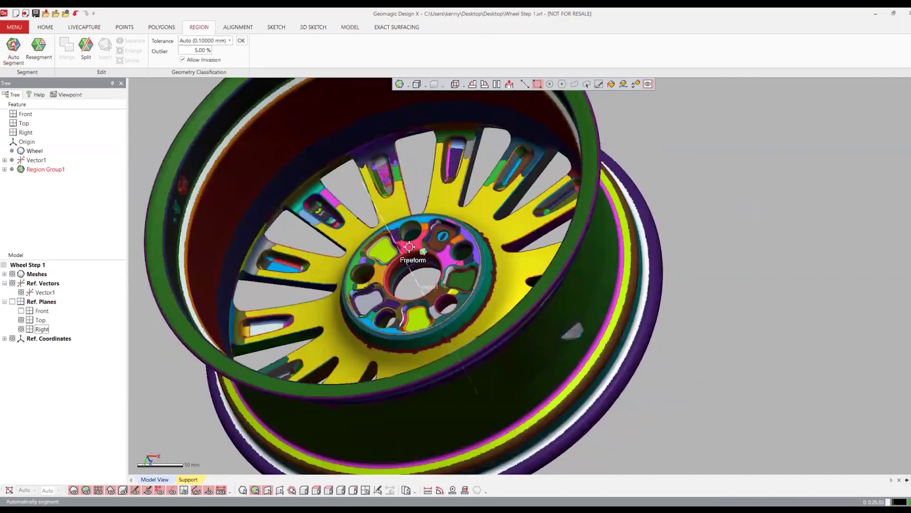
right_click_drag(394, 227, 398, 226)
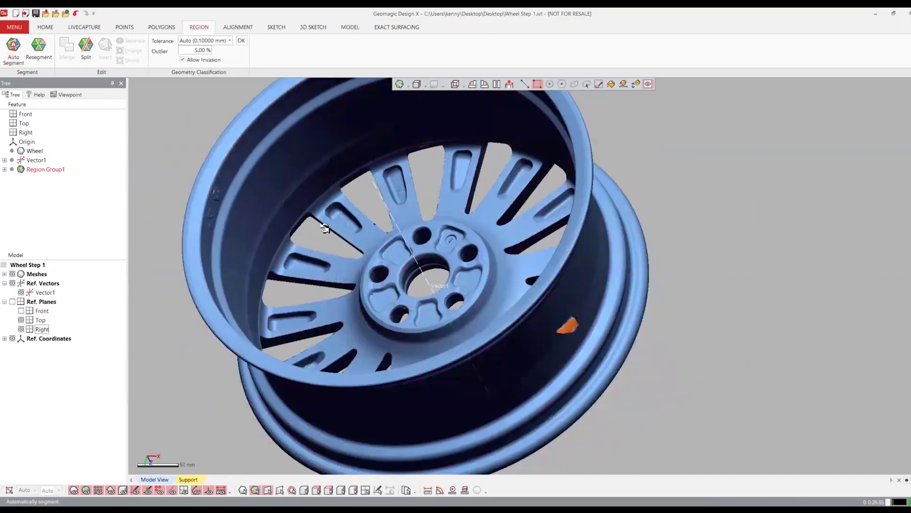
right_click_drag(325, 228, 508, 418)
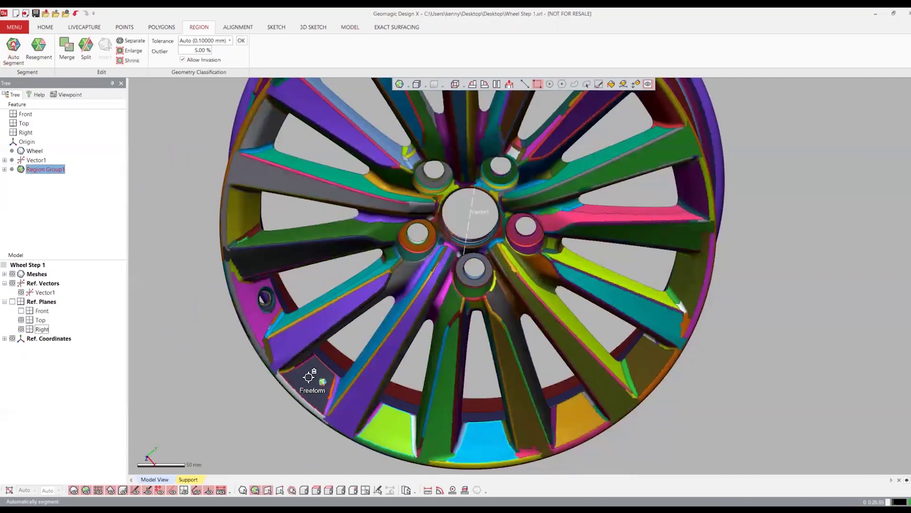
- Select the lower spoke, purple rim and yellow rim regions to inspect them
left_click(308, 377)
left_click(254, 304)
left_click(247, 208)
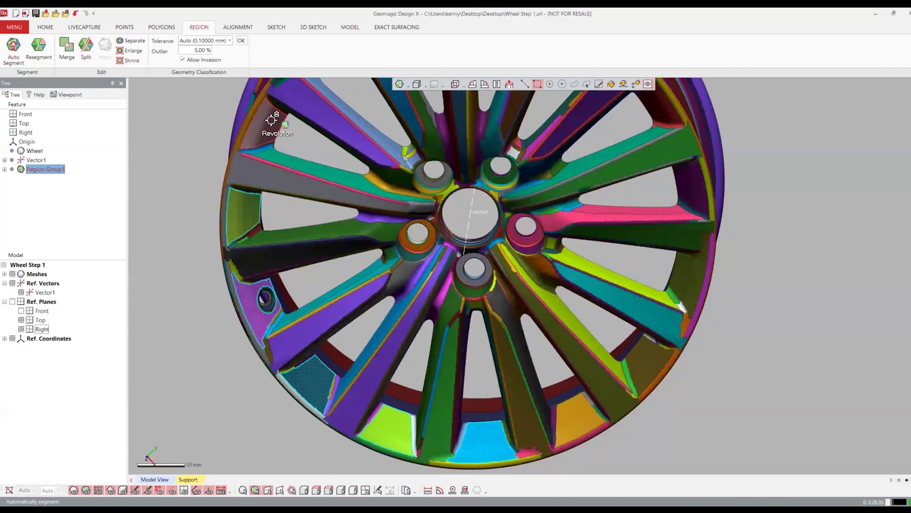
scroll(433, 162, "down", 5)
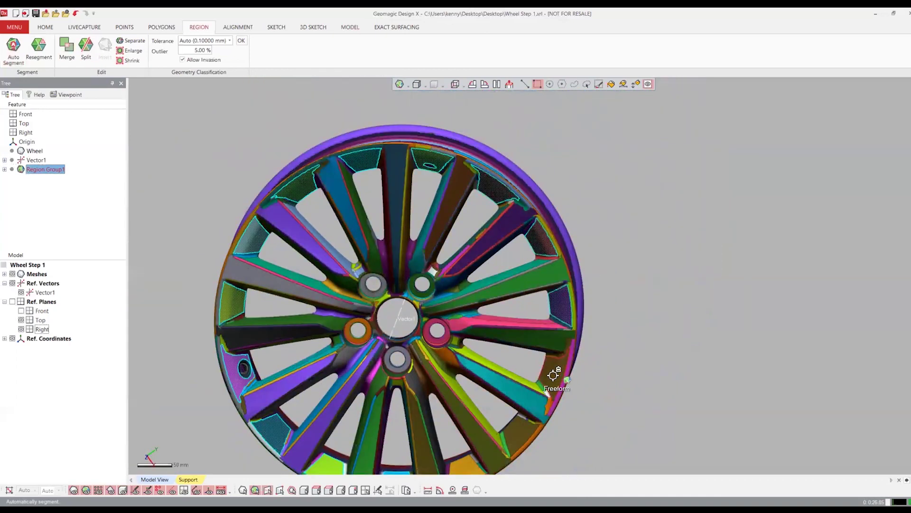
right_click_drag(458, 467, 497, 297)
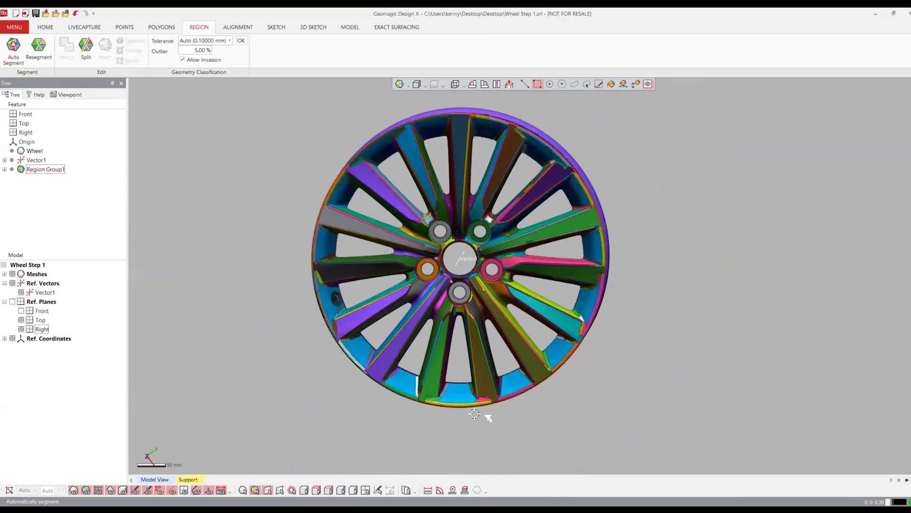
mouse_move(484, 415)
right_mouse_down()
mouse_move(483, 213)
mouse_move(525, 98)
mouse_move(304, 109)
right_mouse_up()
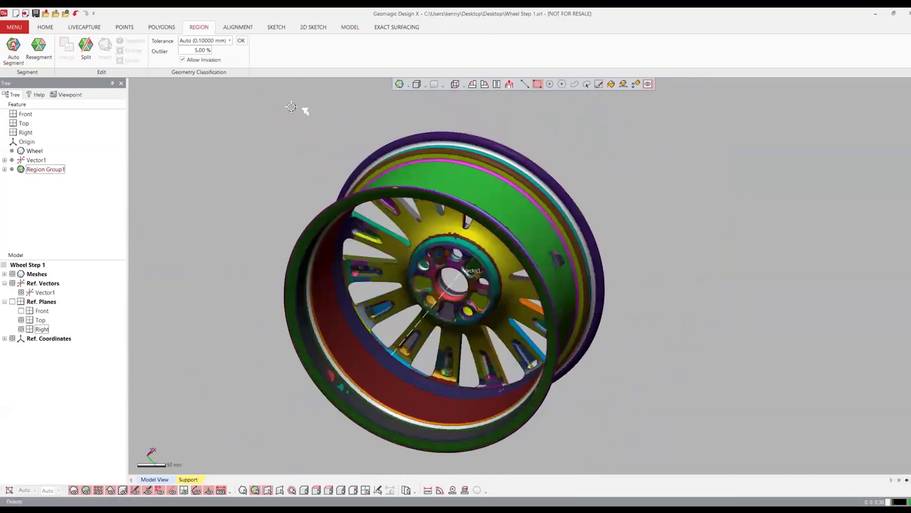
left_click(352, 27)
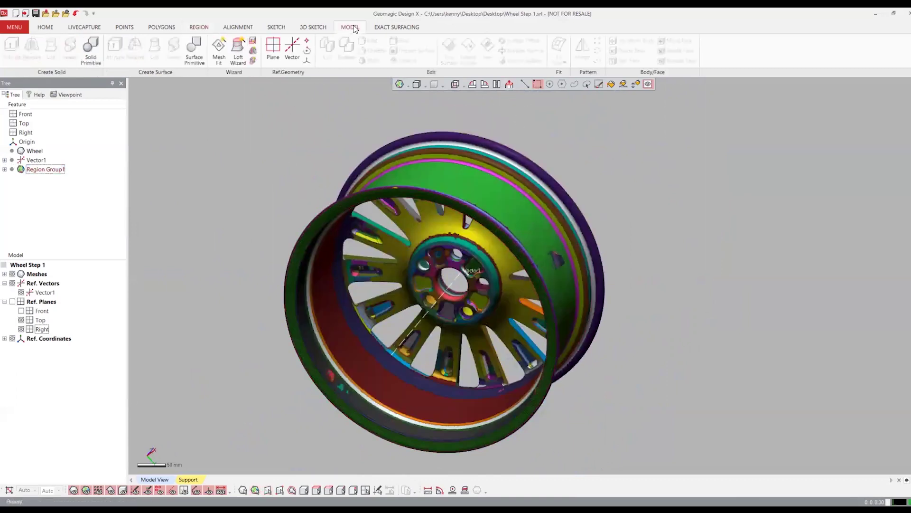
- Start the Revolution Wizard and add the revolution, torus and cone rim regions as targets
left_click(254, 55)
scroll(430, 433, "up", 3)
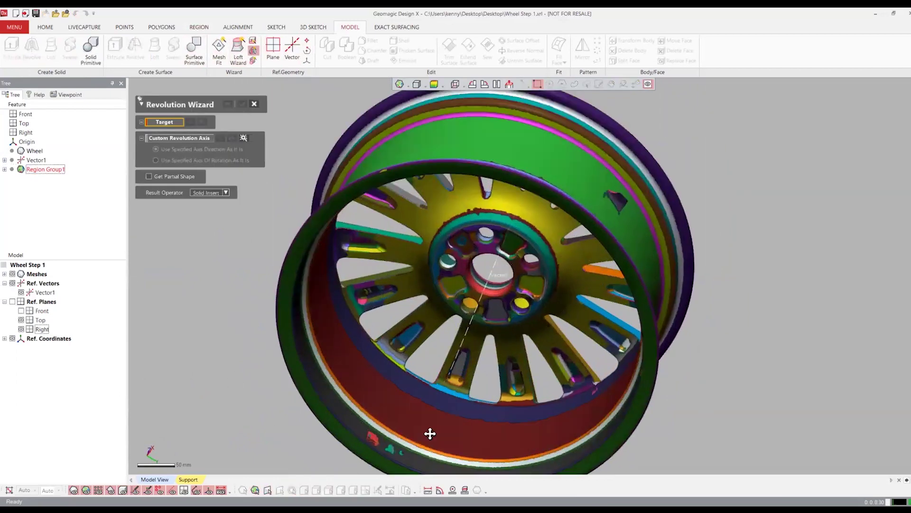
right_click_drag(430, 434, 519, 383)
left_click(511, 406)
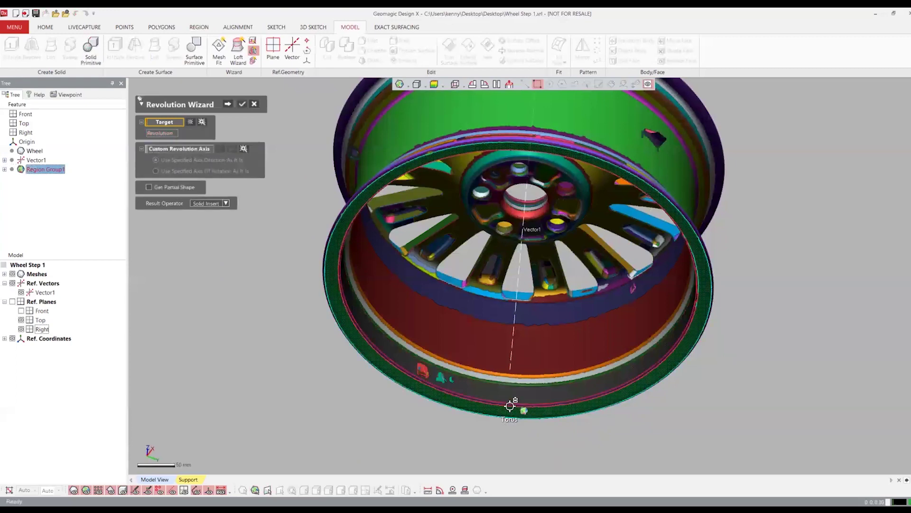
left_click(510, 404)
left_click(510, 397)
left_click(511, 386)
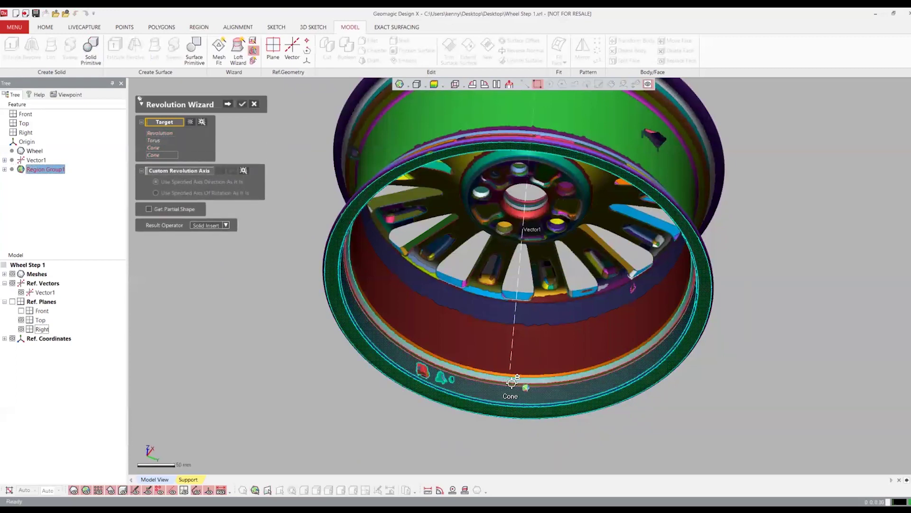
left_click(513, 378)
left_click(519, 309)
- Add the remaining upper, large and lower rim band regions as revolution targets
scroll(522, 295, "up", 4)
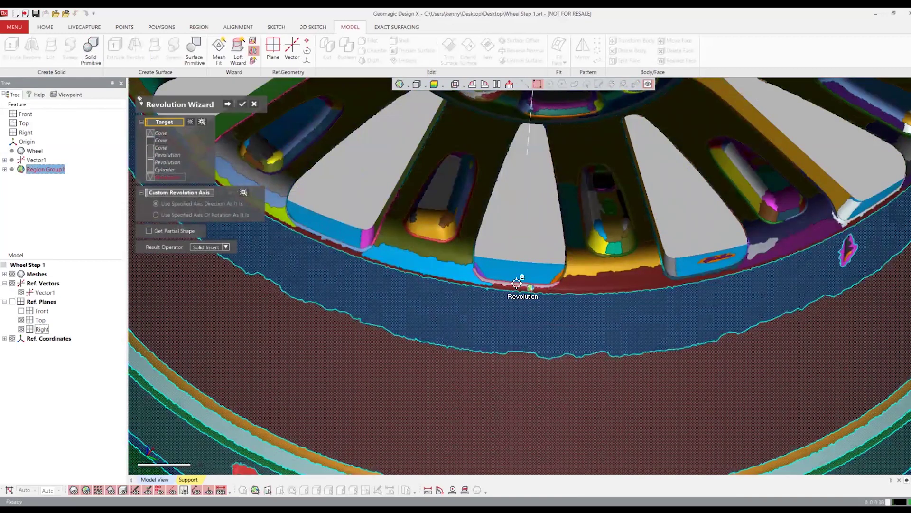
left_click(521, 282)
scroll(521, 282, "down", 5)
right_click_drag(525, 368, 533, 166)
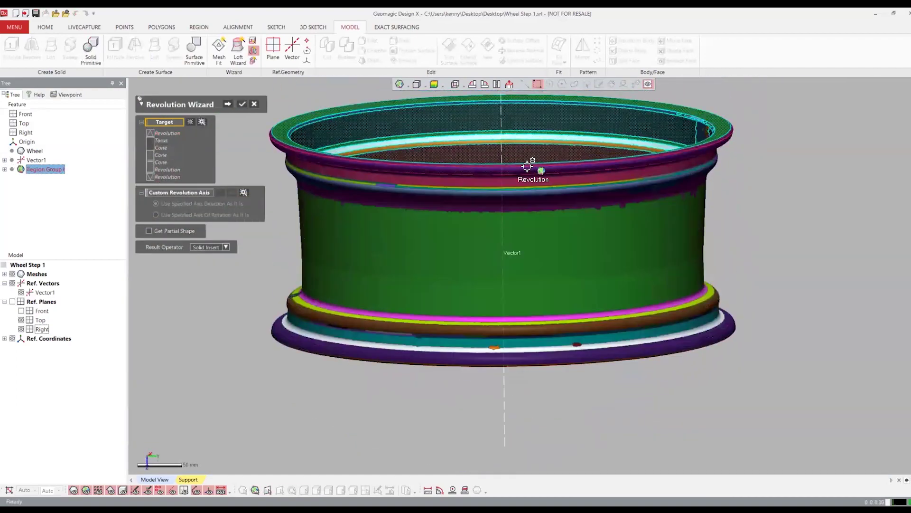
left_click(523, 178)
left_click(518, 186)
left_click(518, 189)
scroll(504, 237, "up", 2)
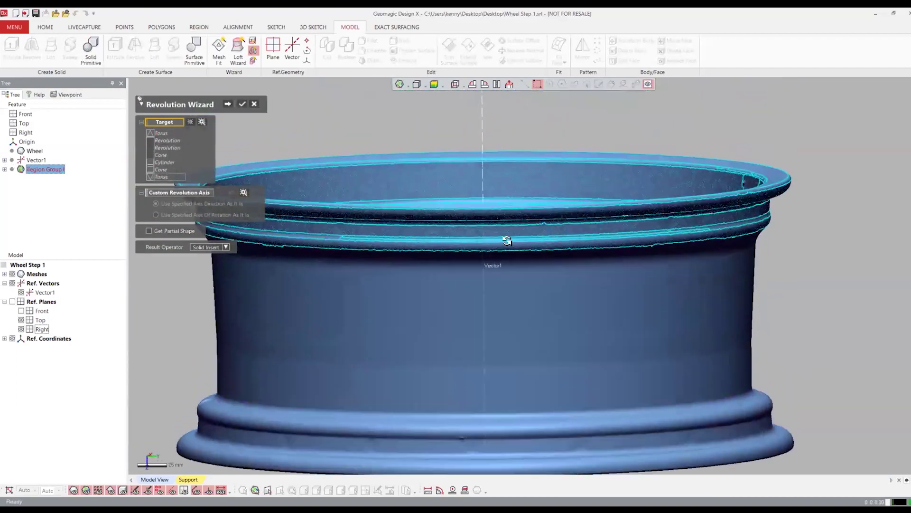
left_click(509, 281)
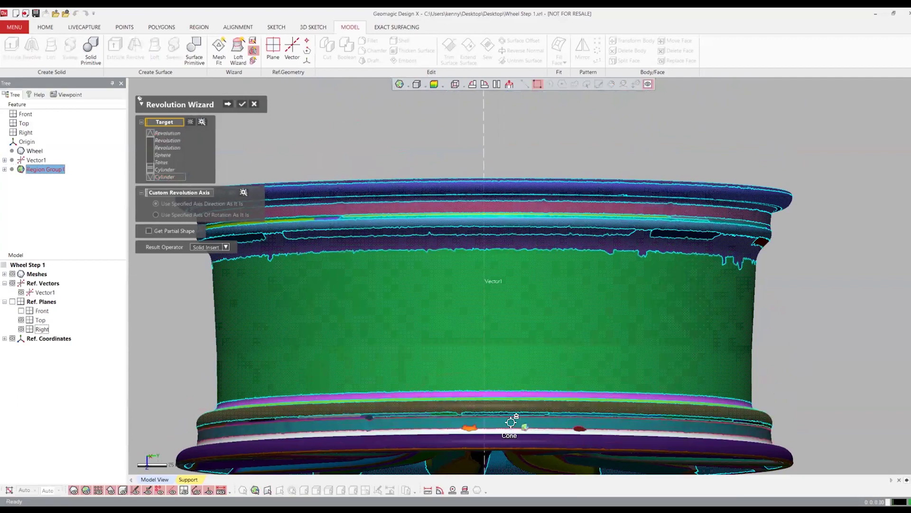
left_click(512, 441)
right_click_drag(513, 441, 514, 282)
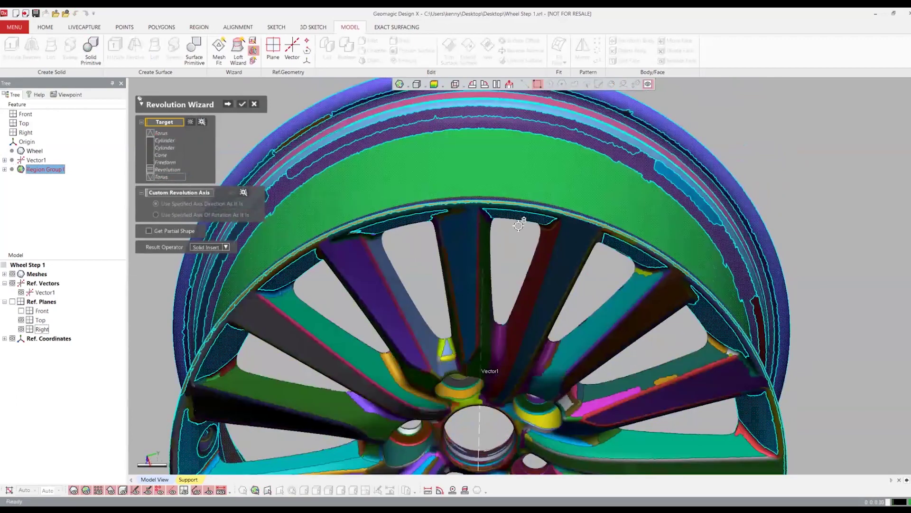
left_click(519, 238)
mouse_move(376, 421)
right_mouse_down()
mouse_move(787, 441)
mouse_move(717, 379)
mouse_move(734, 277)
mouse_move(698, 338)
right_mouse_up()
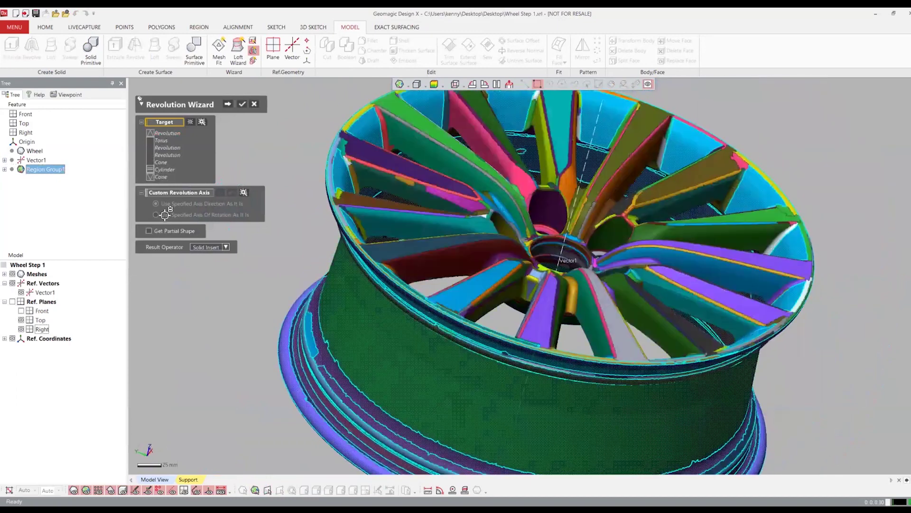
- Use Vector1 as the custom revolution axis and accept to create Revolve1
left_click(582, 177)
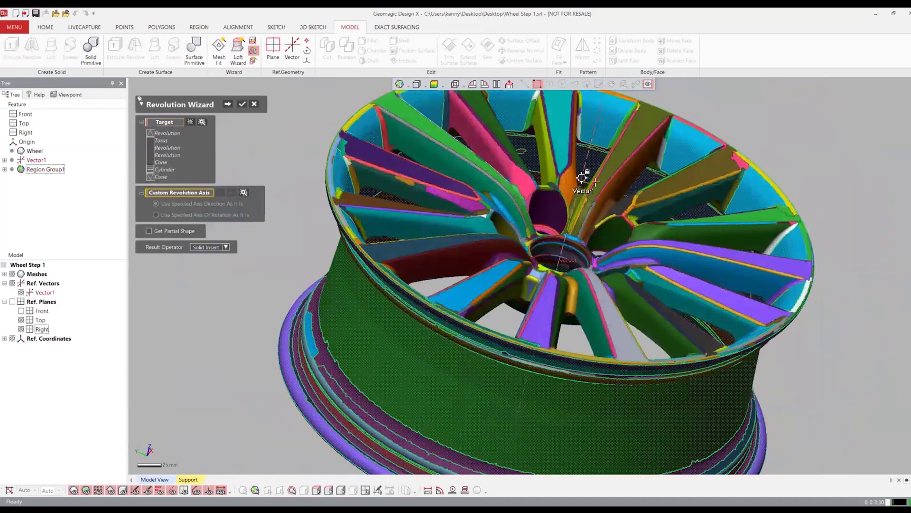
left_click(229, 104)
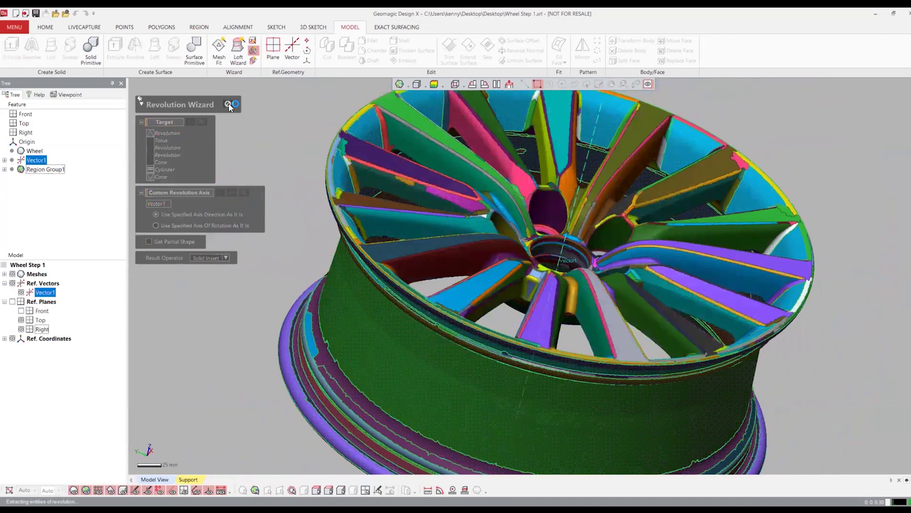
scroll(628, 214, "down", 3)
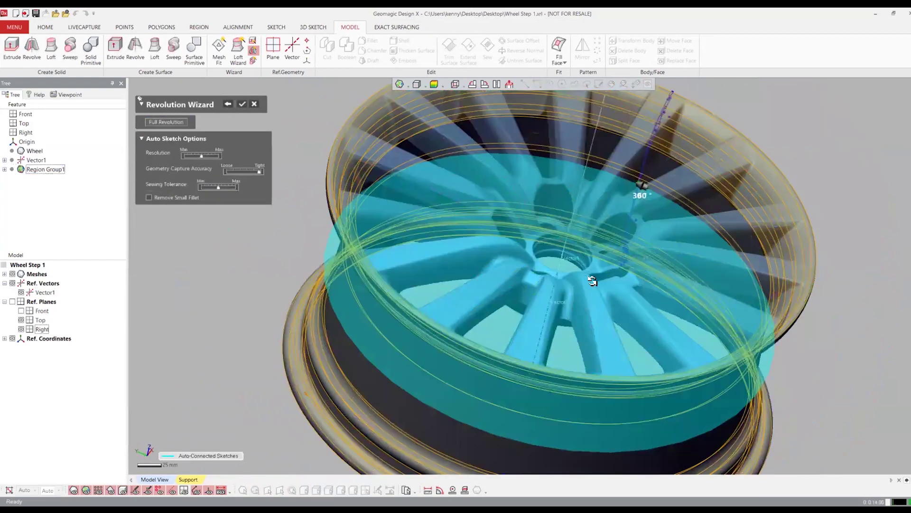
right_click_drag(596, 280, 710, 248)
scroll(631, 285, "up", 2)
right_click_drag(631, 285, 290, 156)
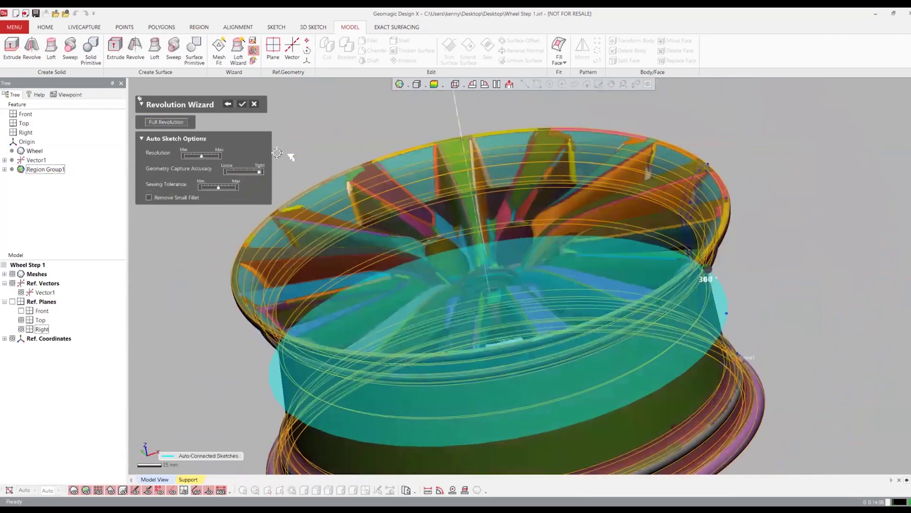
left_click(243, 104)
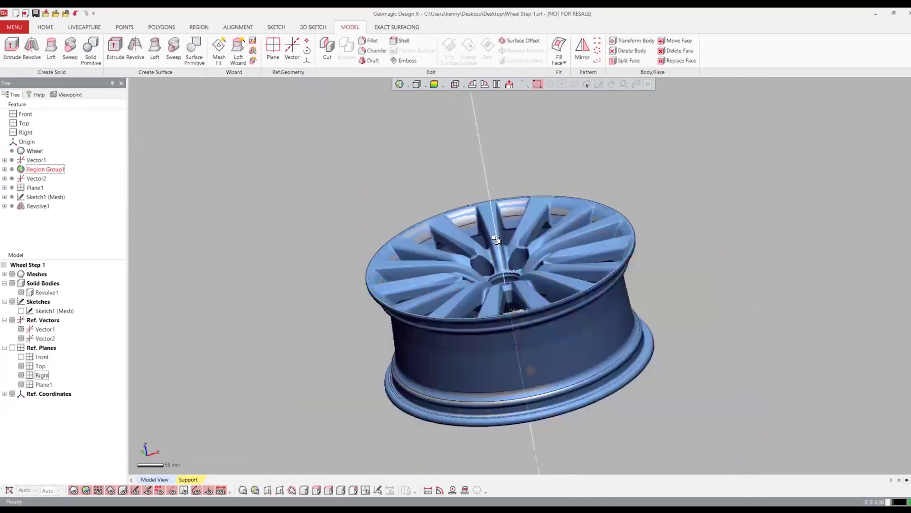
right_click_drag(498, 238, 148, 289)
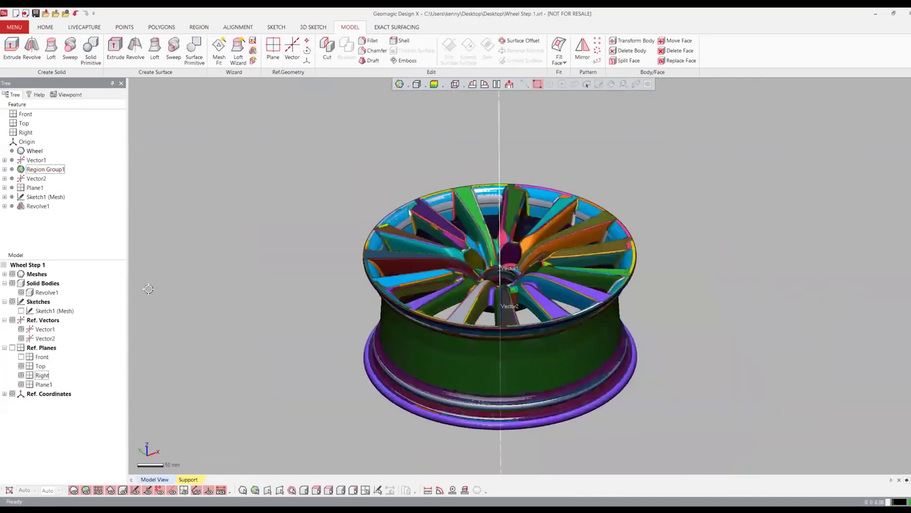
- Change the displayed model items and view the wheel face-on
left_click(11, 278)
right_click_drag(304, 174, 330, 165)
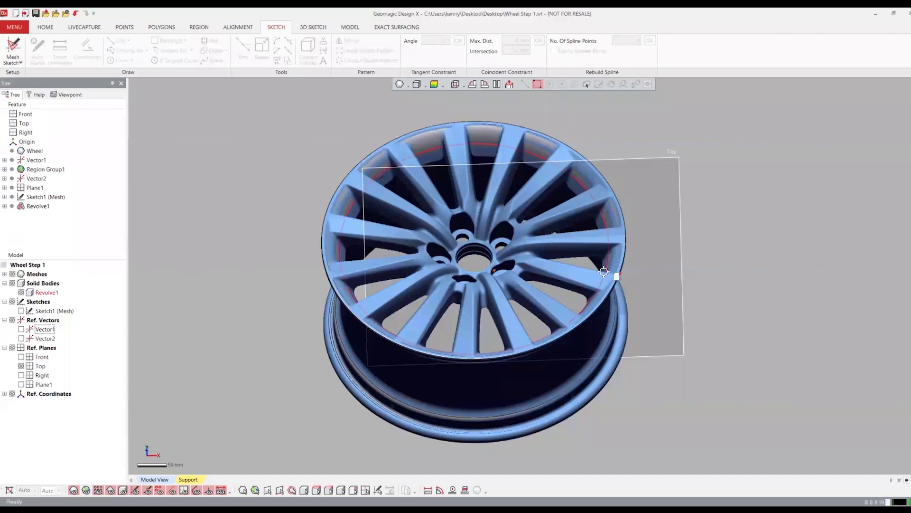
right_click_drag(727, 257, 695, 261)
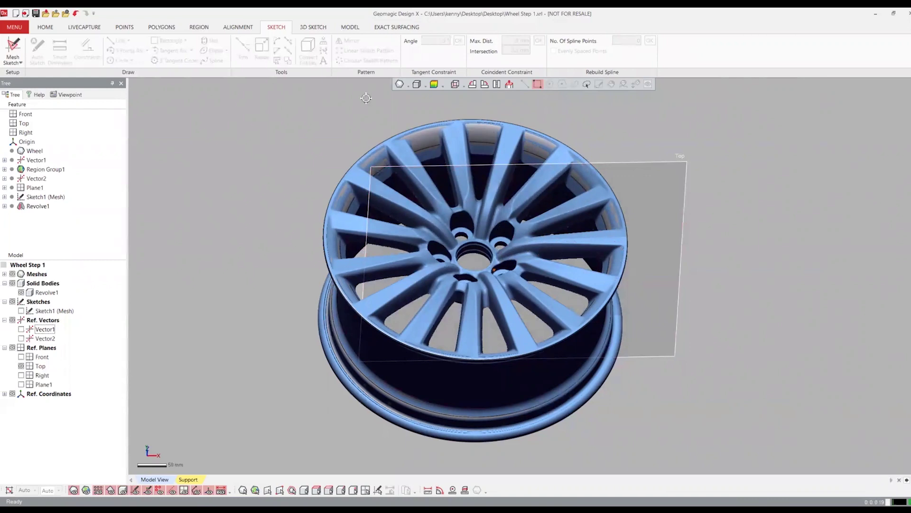
left_click(454, 84)
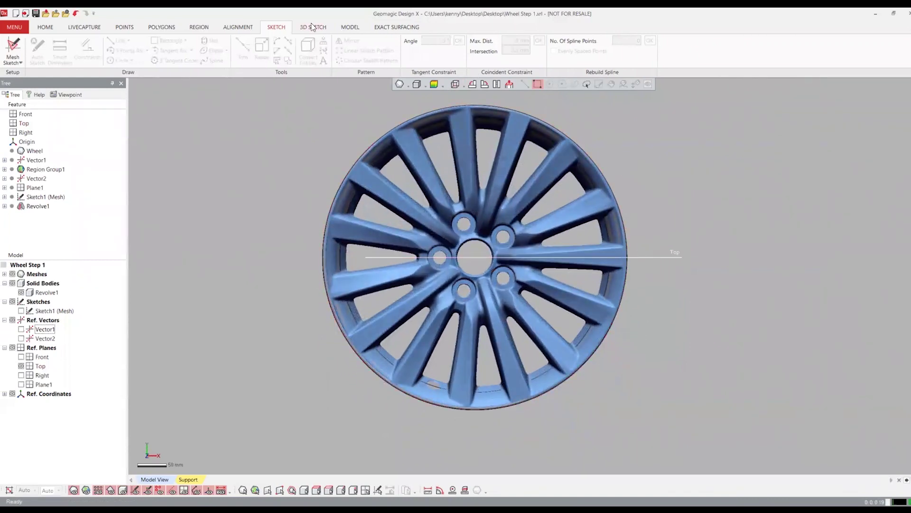
- Create a rotational mesh sketch about Vector1 with the Top plane as base plane
left_click(13, 48)
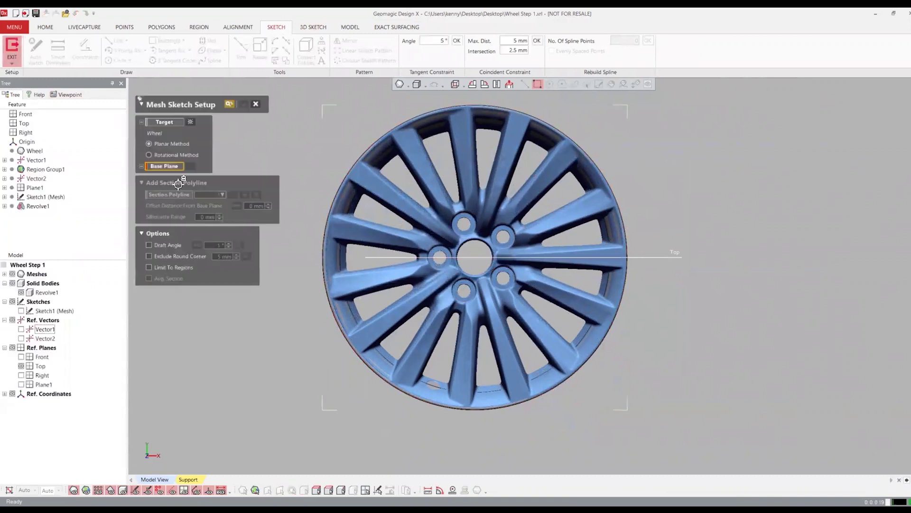
left_click(185, 156)
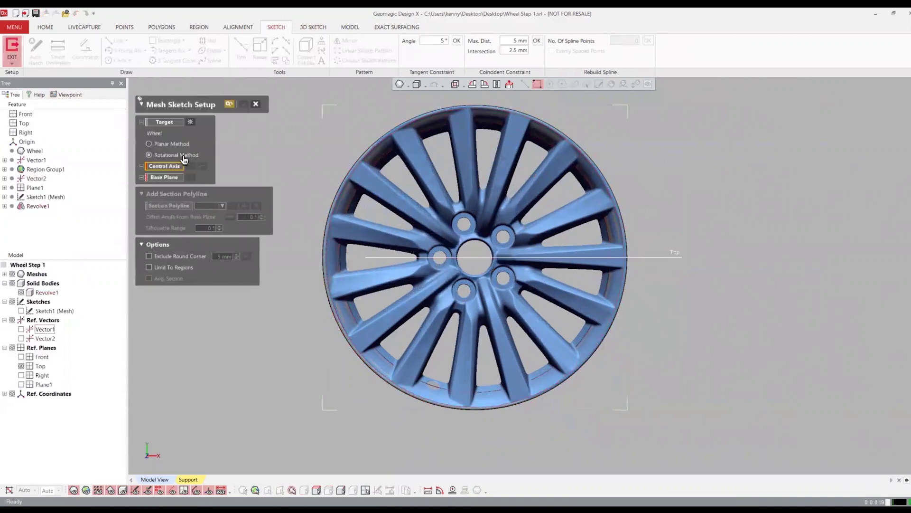
left_click(48, 330)
left_click(675, 251)
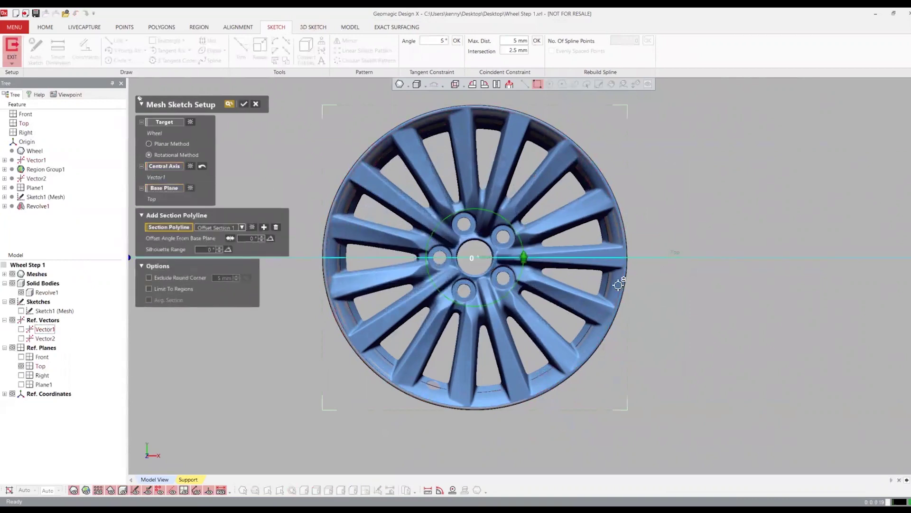
right_click_drag(504, 286, 524, 261)
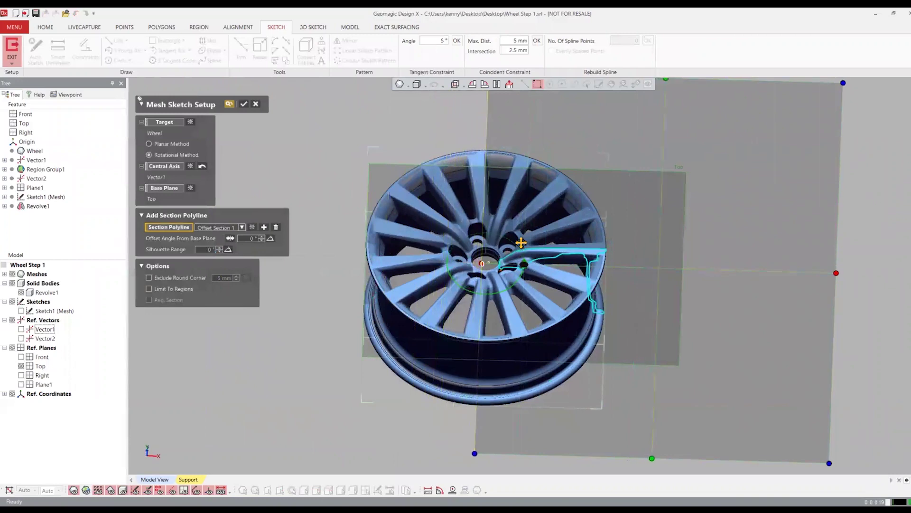
scroll(636, 213, "up", 5)
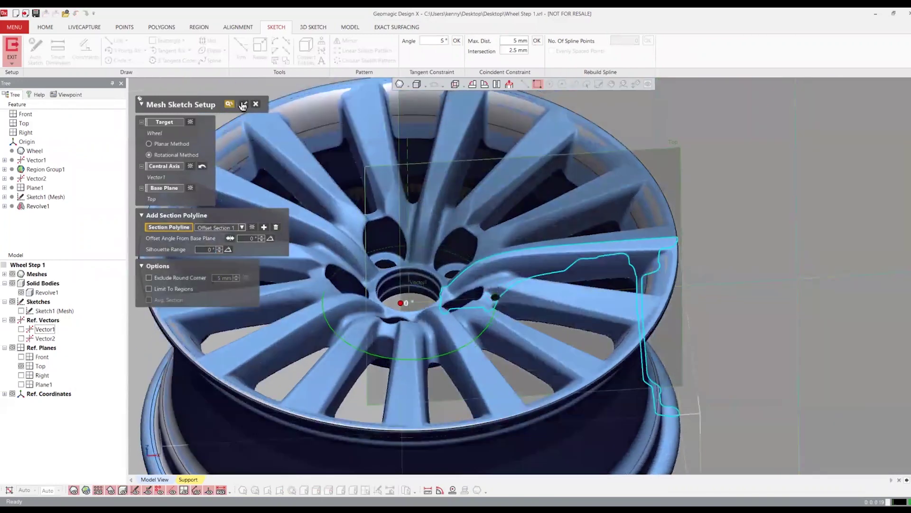
left_click(242, 105)
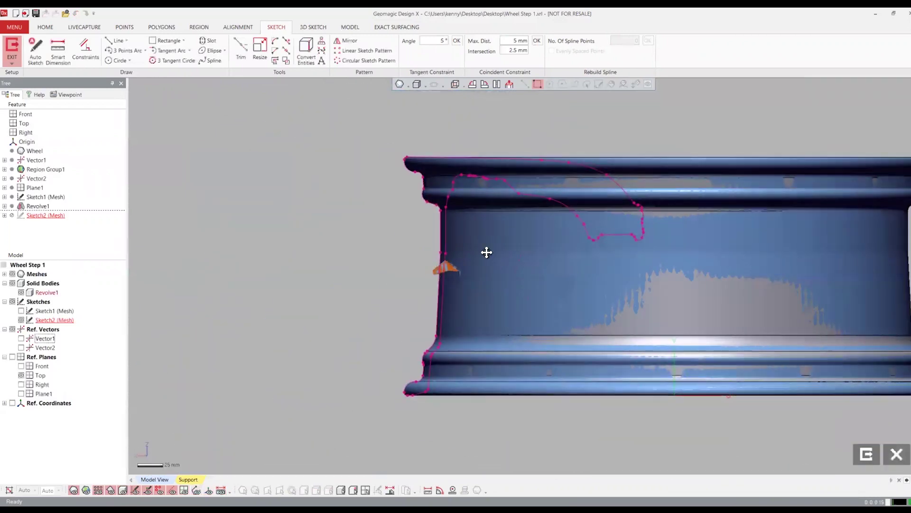
- Return to the sketch-plane view, frame the rim section and hide the wheel mesh
scroll(486, 252, "up", 2)
right_click_drag(504, 332, 471, 363)
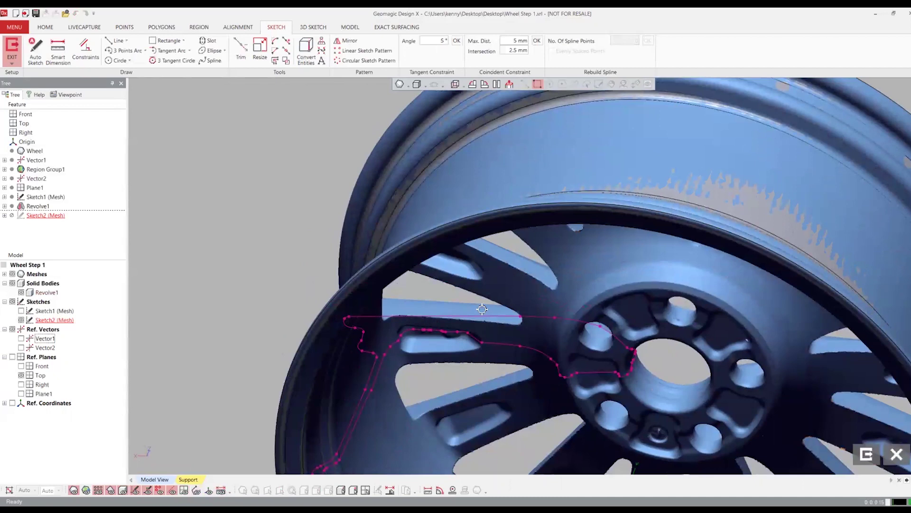
key("ctrl+1")
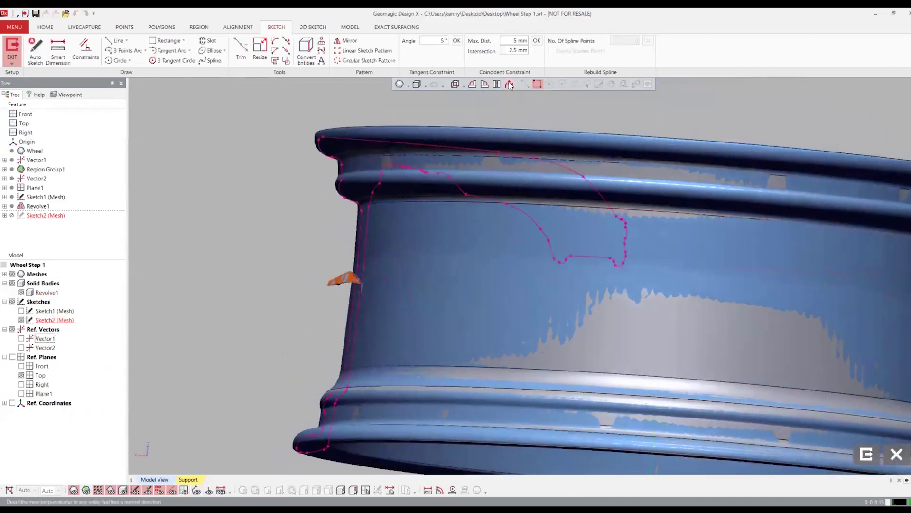
scroll(494, 174, "up", 2)
middle_click_drag(494, 174, 439, 279)
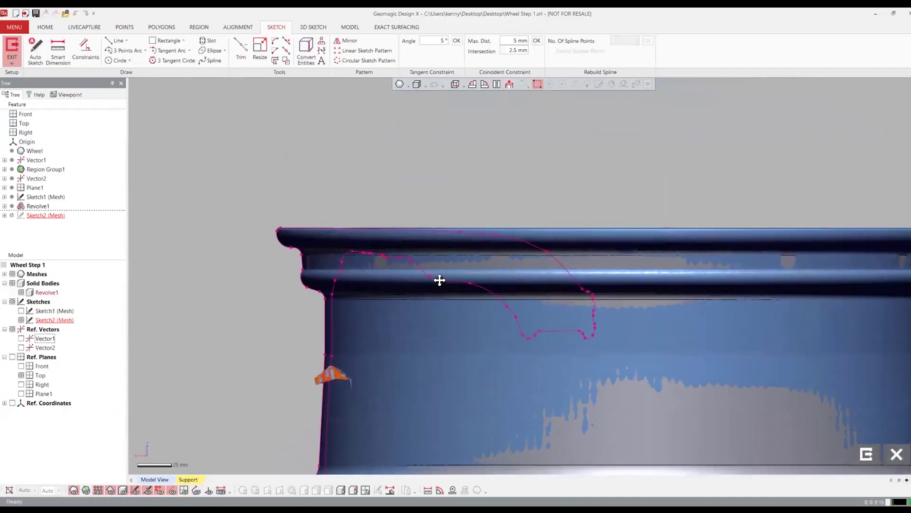
left_click(13, 273)
- Fit a top line, a sloping three-point arc and two connecting tangent arcs
left_click(115, 40)
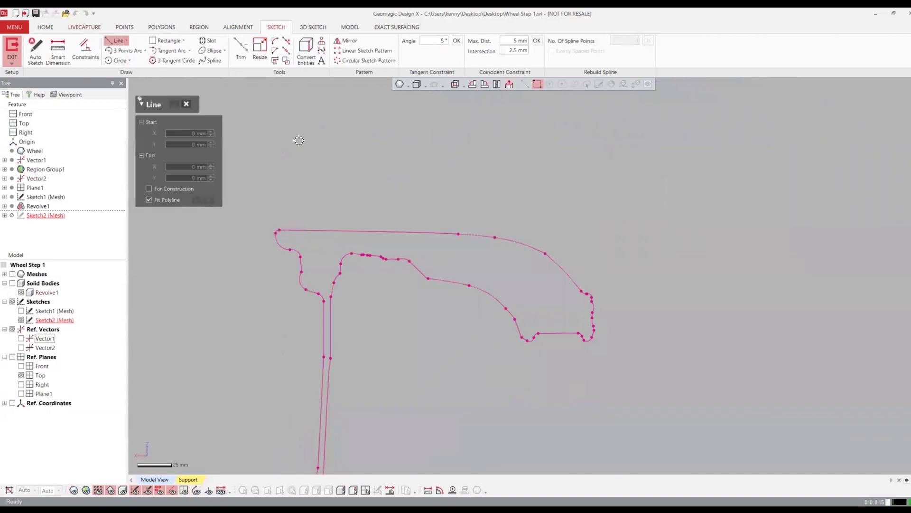
left_click(416, 232)
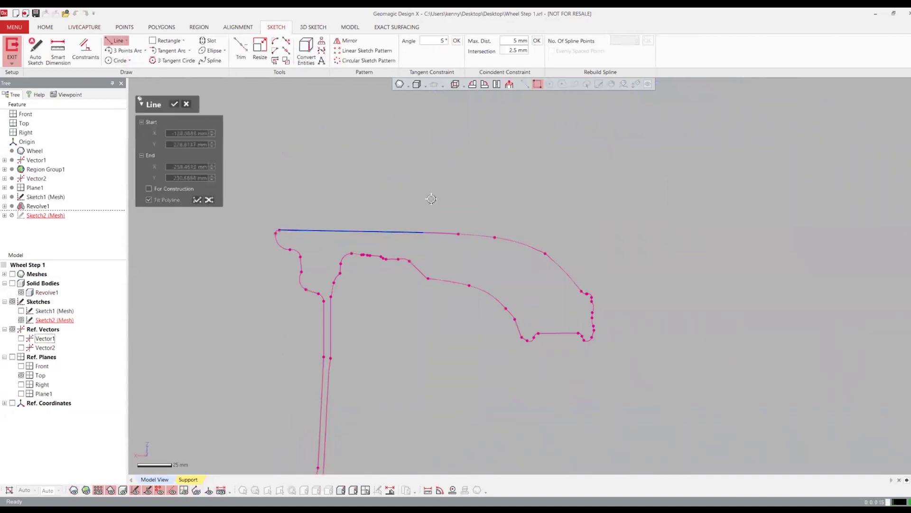
left_click(124, 51)
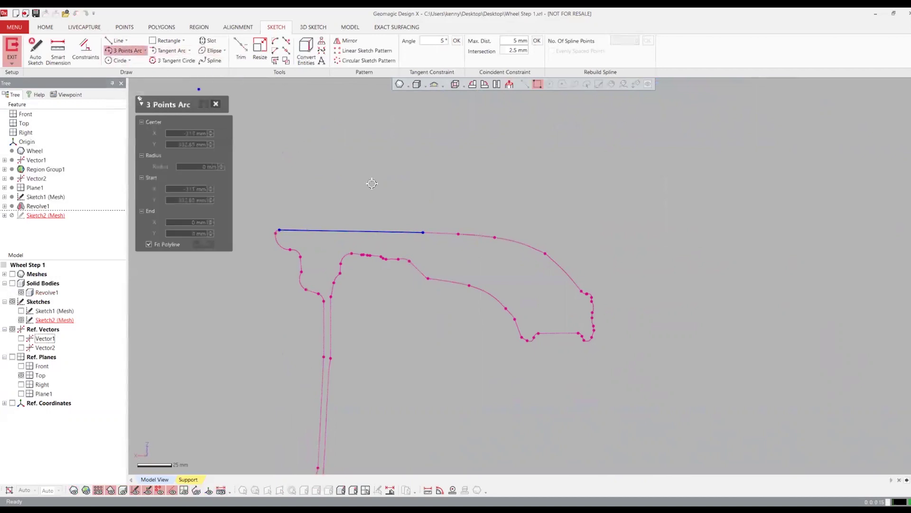
left_click(575, 283)
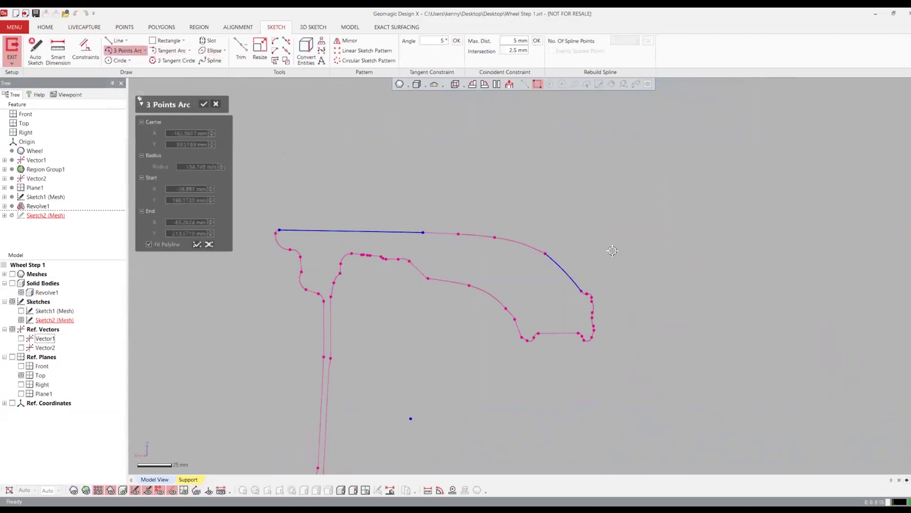
left_click(171, 50)
left_click(423, 233)
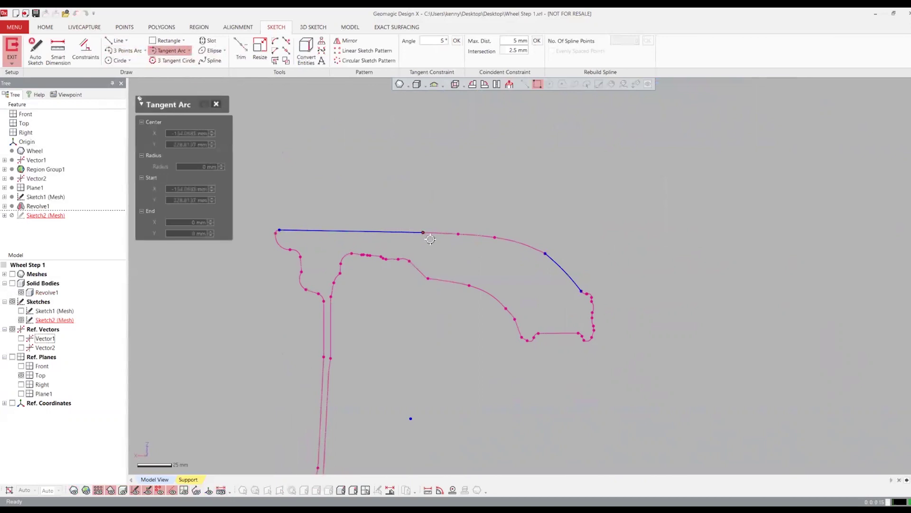
left_click(497, 238)
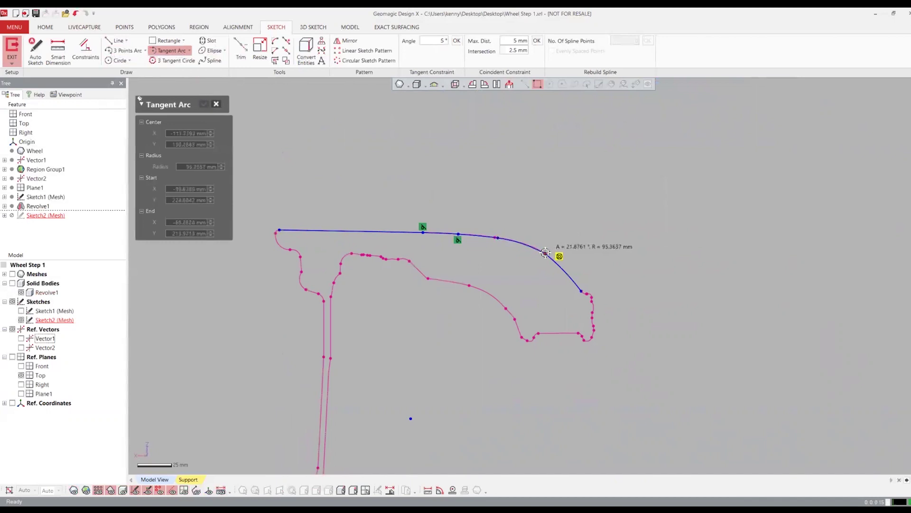
left_click(545, 253)
- Draw the vertical end line and bottom line, align it to the mesh edge, and exit
left_click(116, 40)
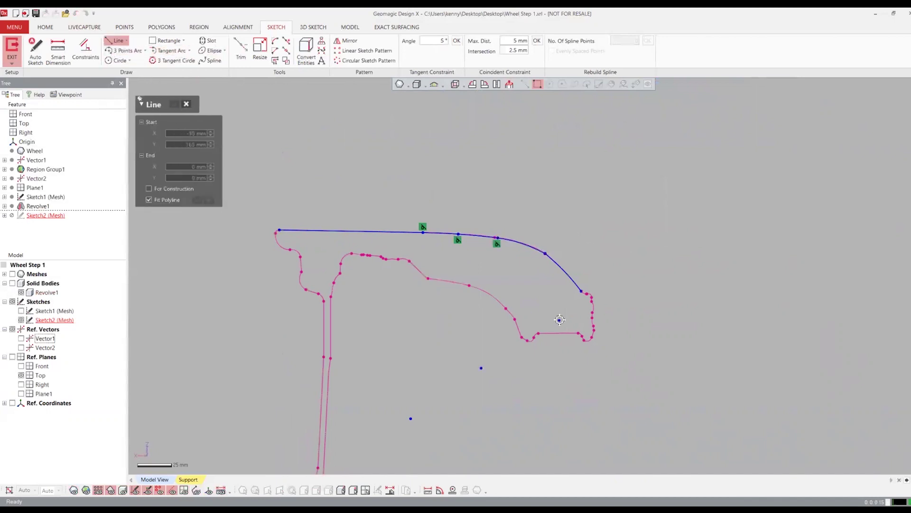
left_click(582, 291)
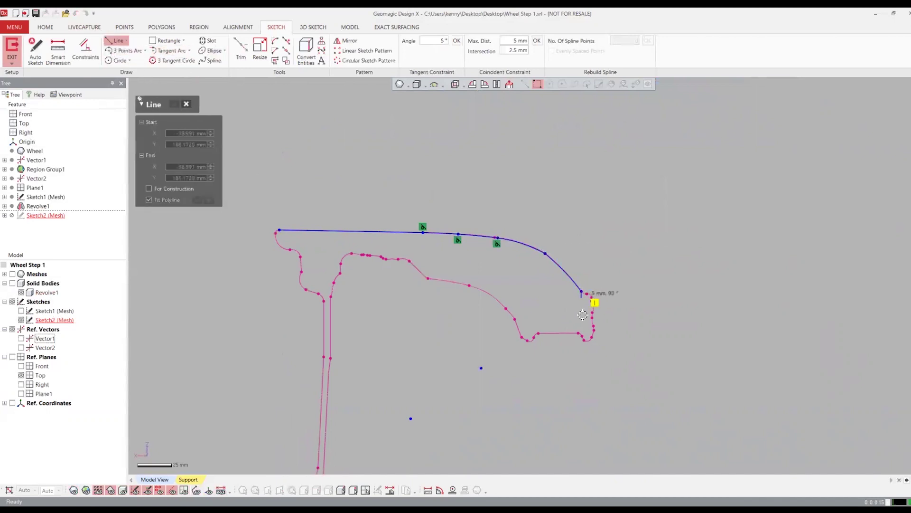
left_click(586, 352)
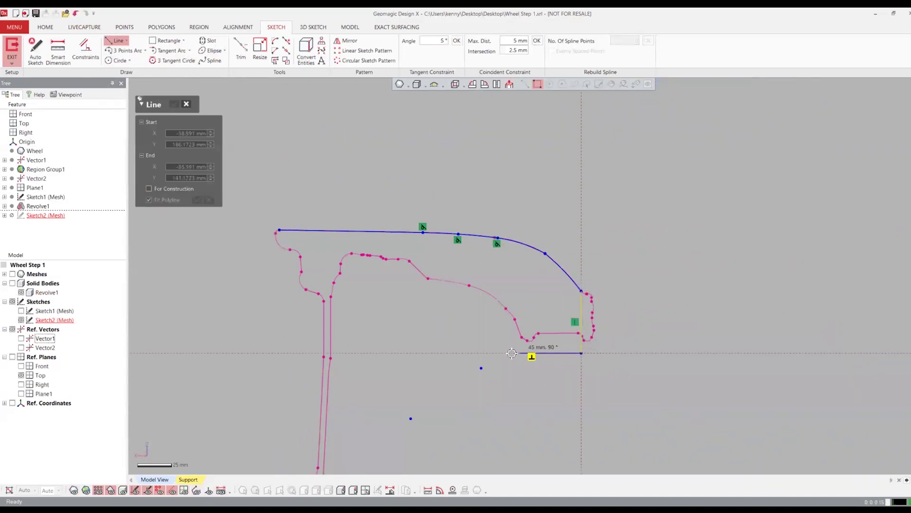
left_click(502, 353)
key("Escape")
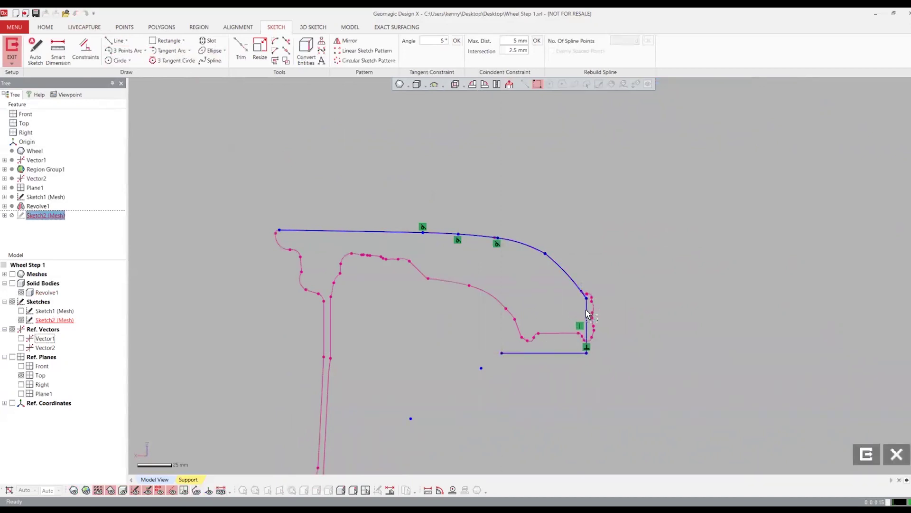
left_click_drag(527, 351, 531, 341)
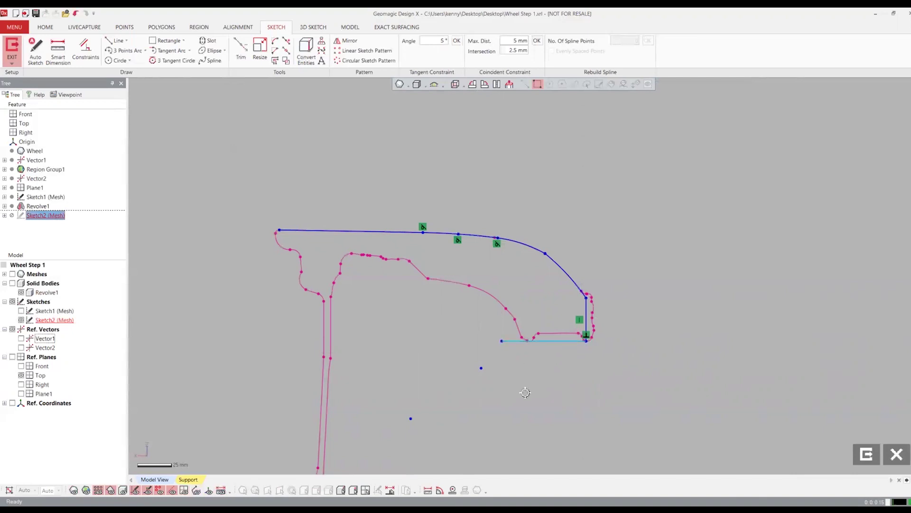
left_click(877, 460)
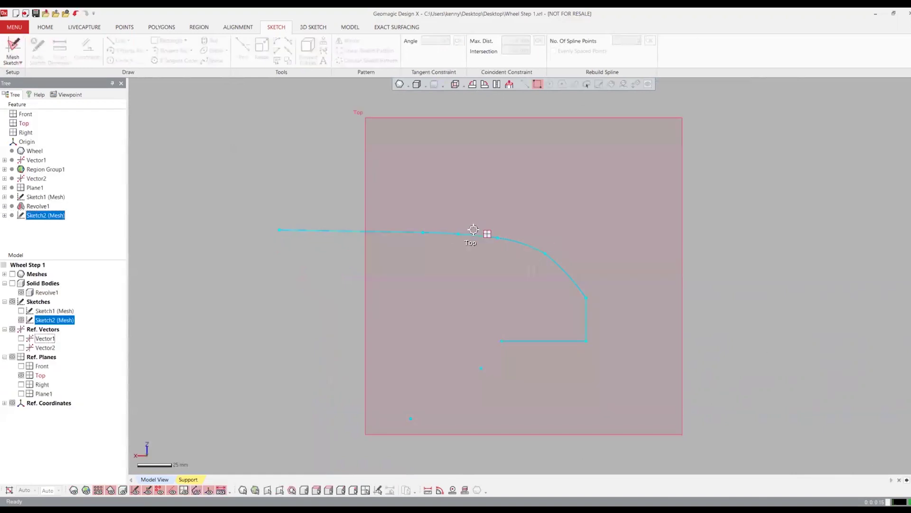
- Rotate Sketch2 (Mesh)'s section plane to a 5° offset angle and reopen the sketch
right_click(51, 216)
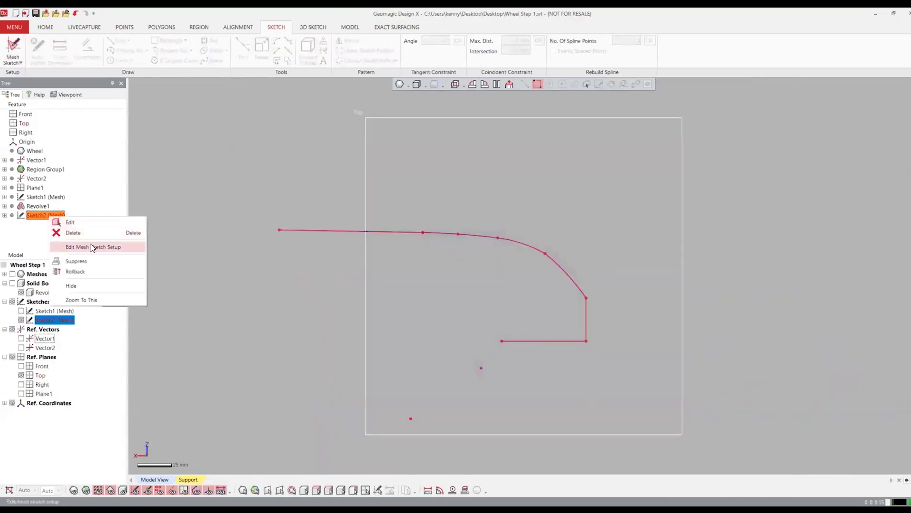
left_click(93, 244)
mouse_move(538, 280)
left_mouse_down()
mouse_move(574, 252)
mouse_move(553, 242)
mouse_move(549, 223)
left_mouse_up()
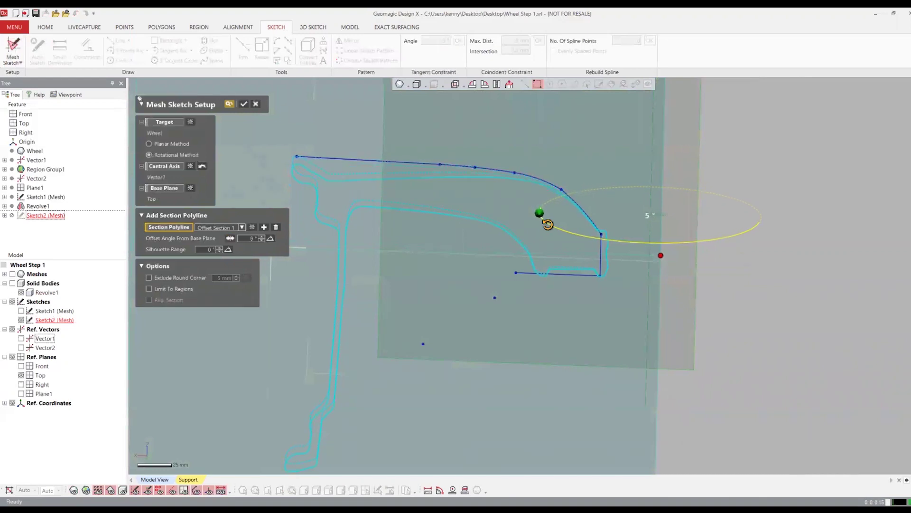
left_click(245, 104)
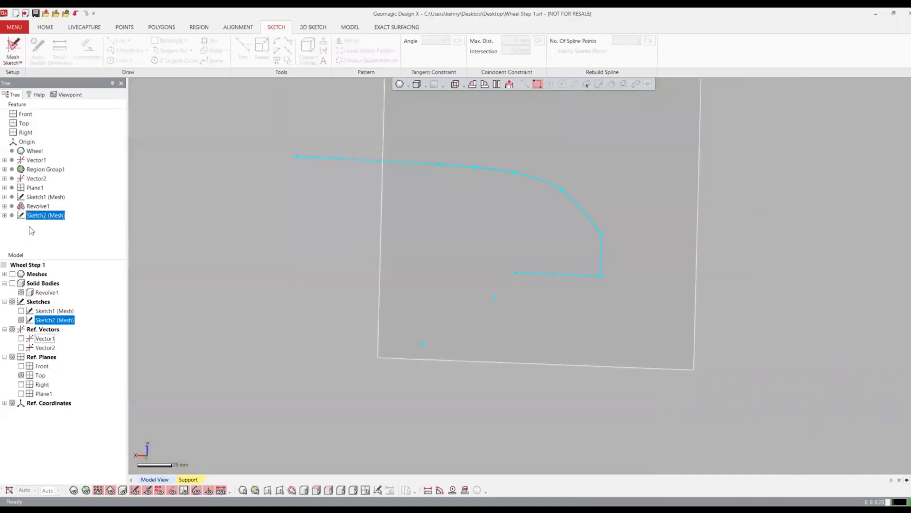
double_click(34, 216)
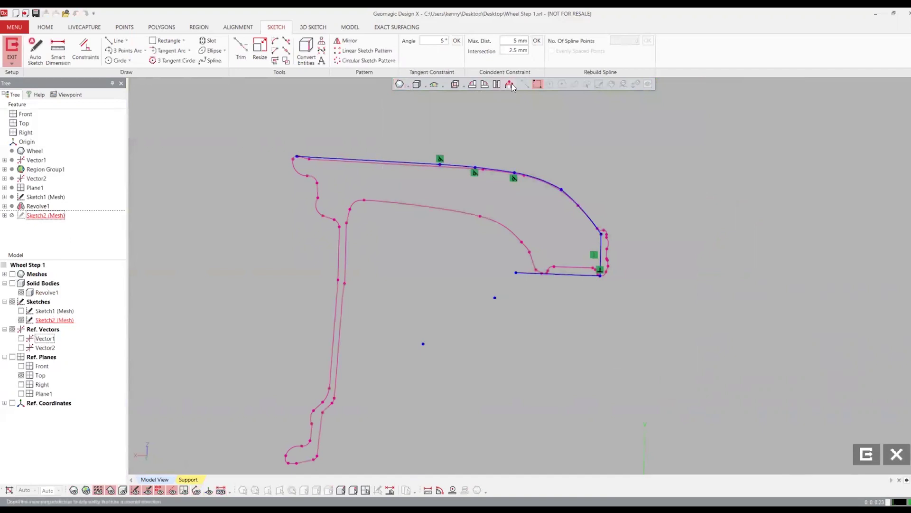
- Fit a three-point arc to the inner top curve and a line to the sloped segment
mouse_move(439, 190)
middle_mouse_down()
mouse_move(425, 258)
mouse_move(430, 230)
middle_mouse_up()
scroll(425, 258, "up", 2)
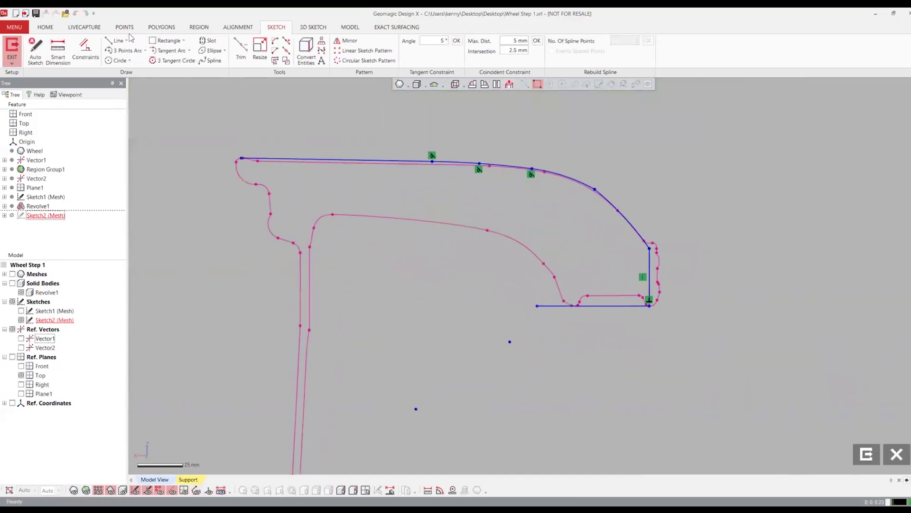
left_click(125, 51)
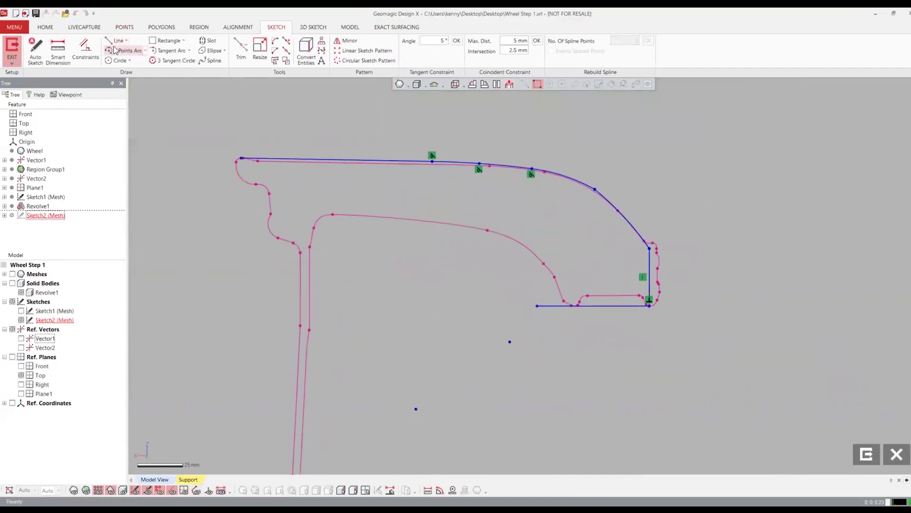
left_click(385, 220)
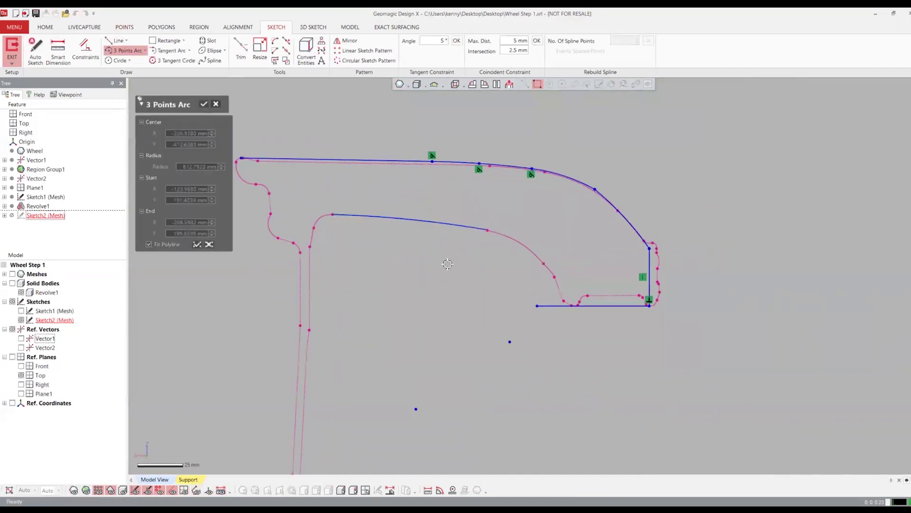
left_click(120, 41)
left_click(559, 270)
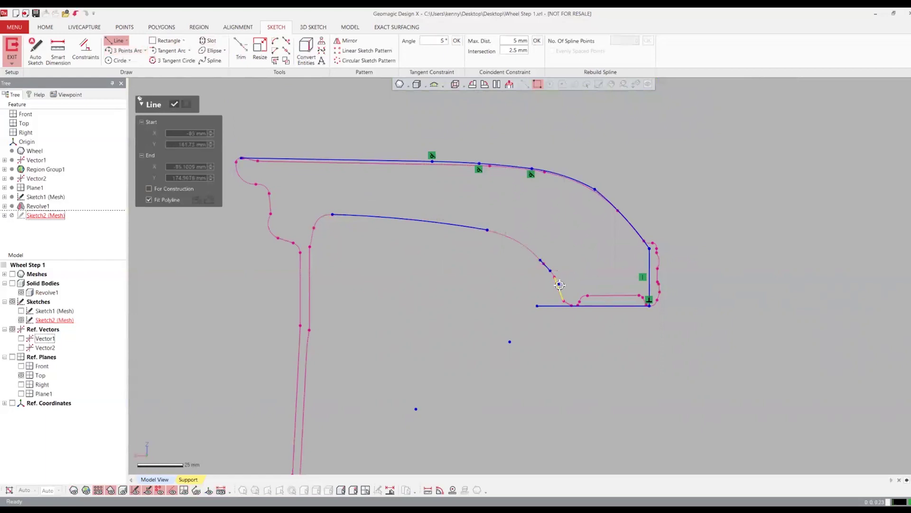
scroll(566, 308, "up", 4)
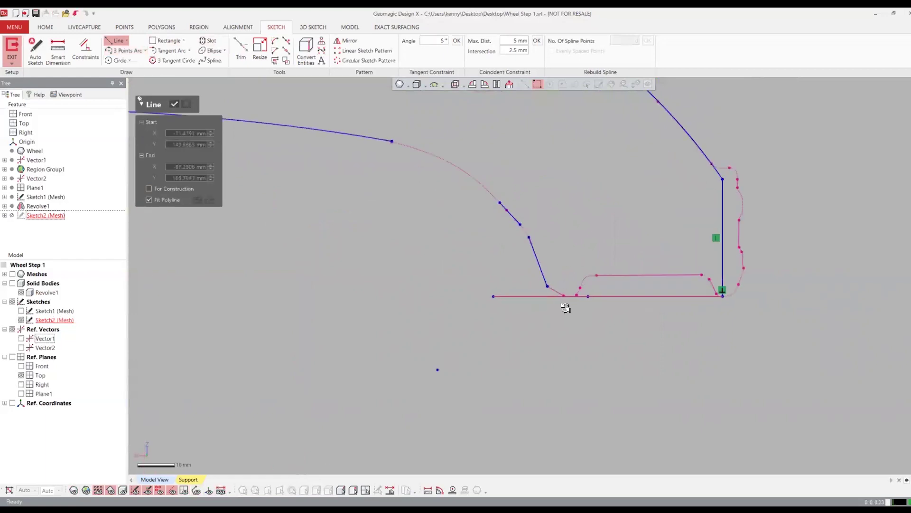
scroll(567, 321, "down", 2)
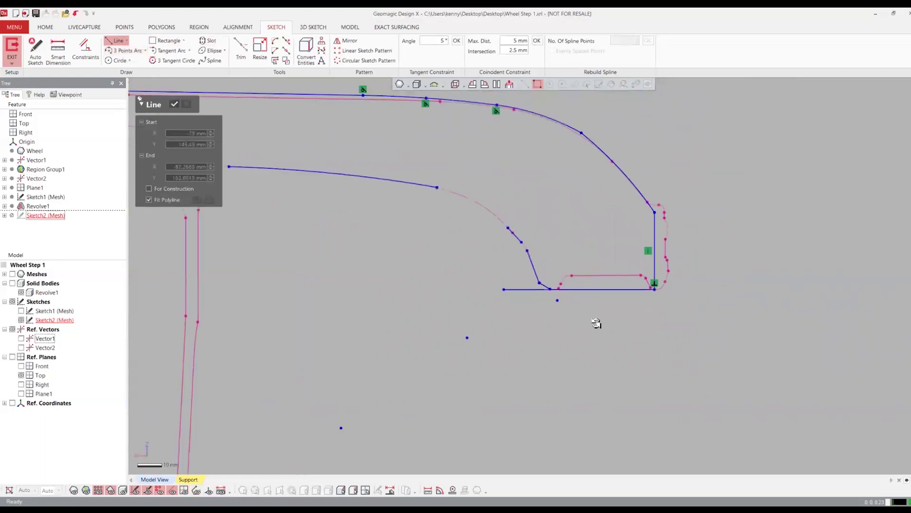
left_click(240, 48)
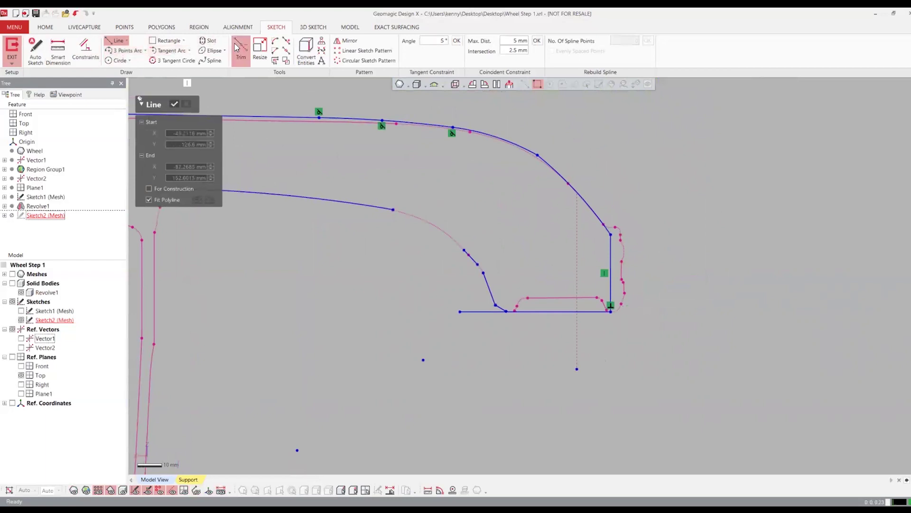
- Corner-trim the sloped segment to the bottom line and to the arc
left_click(525, 309)
left_click(504, 306)
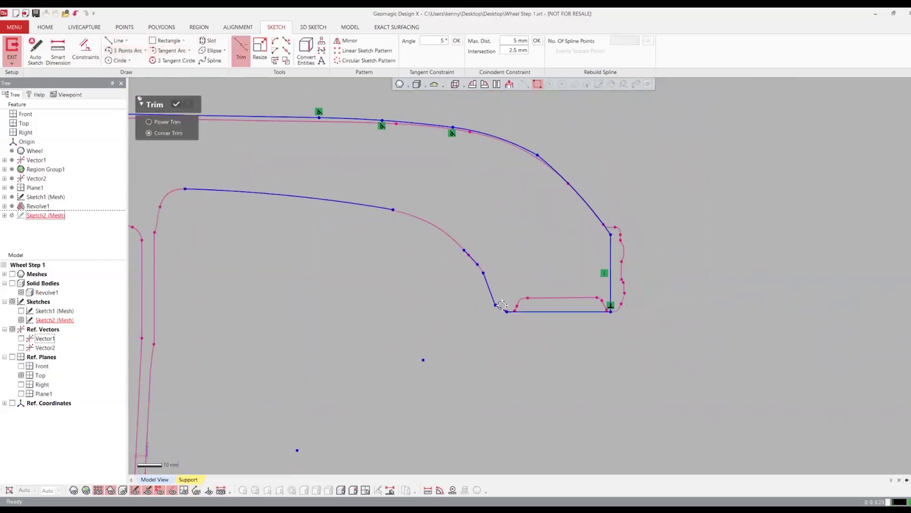
left_click(503, 306)
left_click(489, 290)
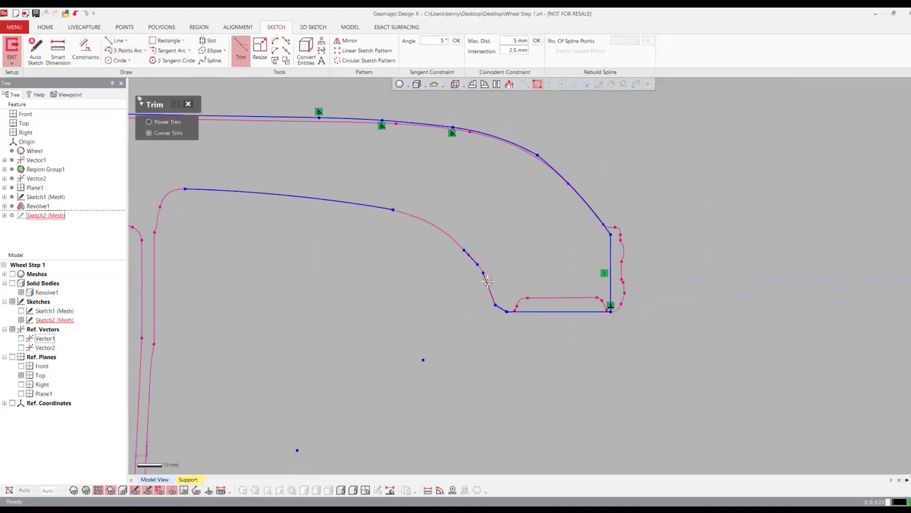
left_click(467, 253)
key("Escape")
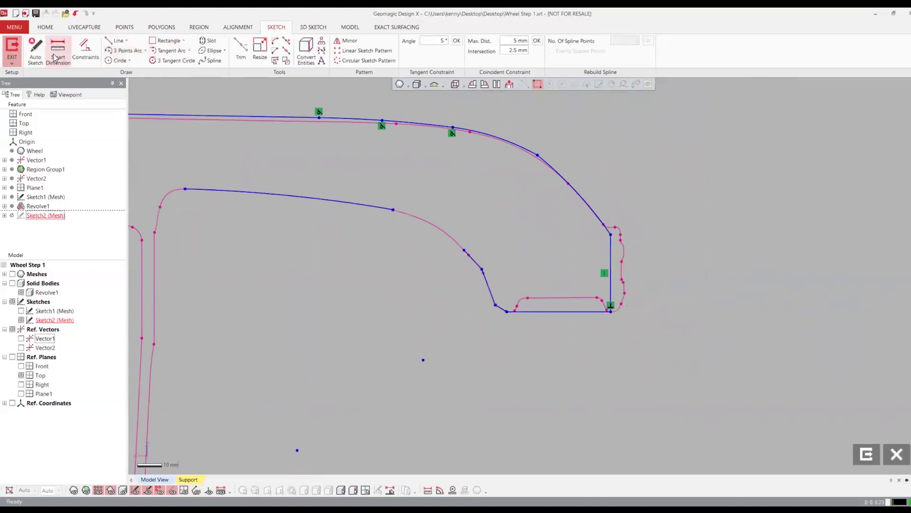
- Dimension the angle between the bottom line and the sloped segment as 150°
left_click(58, 51)
left_click(554, 311)
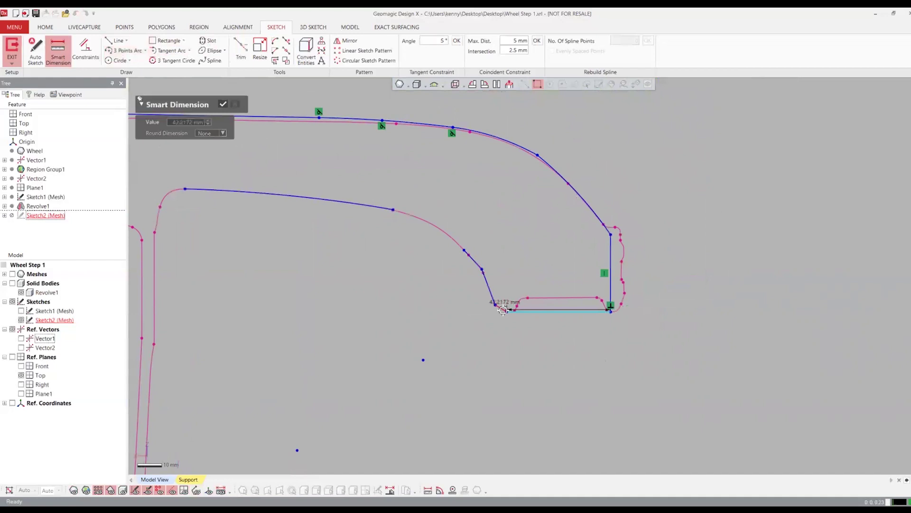
left_click(502, 308)
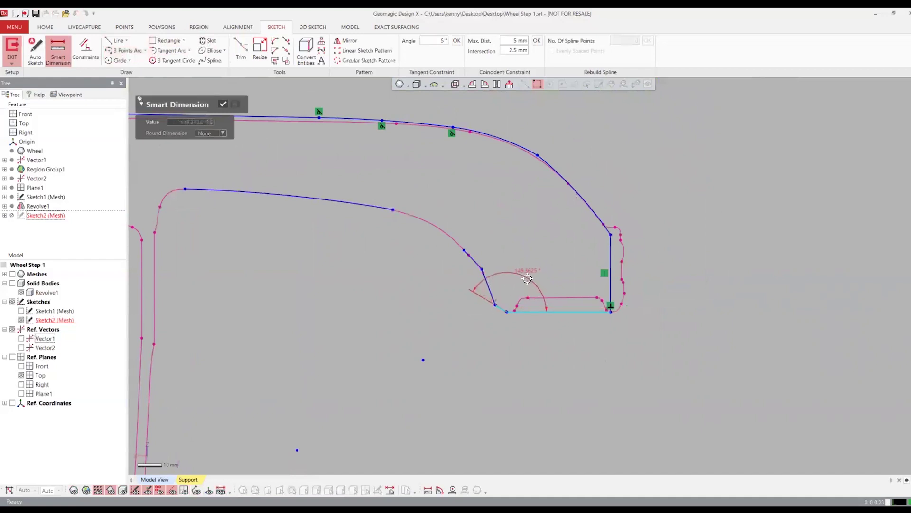
left_click(530, 272)
type("15")
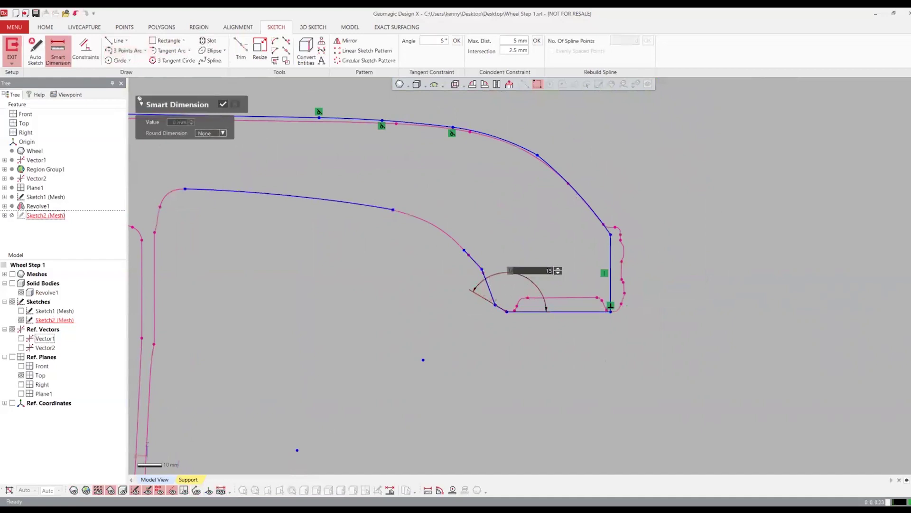
type("0")
key("Return")
key("Escape")
scroll(524, 274, "down", 2)
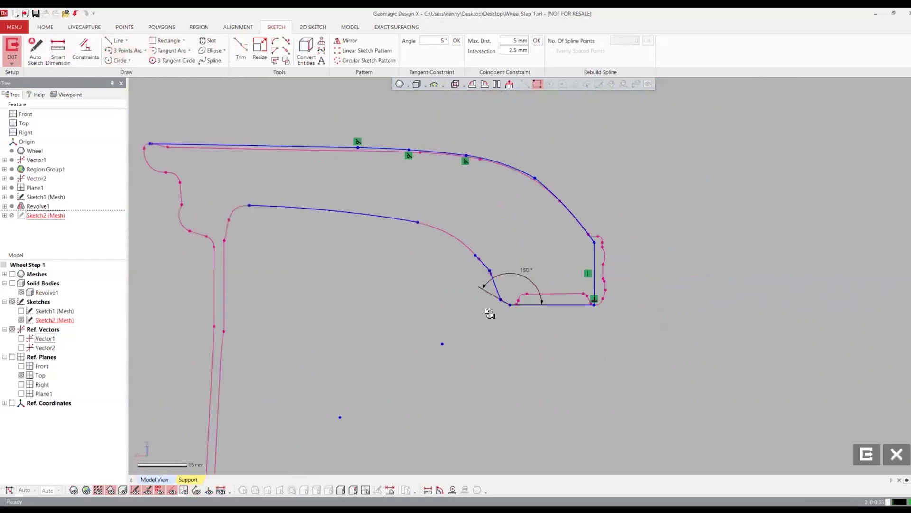
right_click_drag(343, 327, 356, 316, "ctrl")
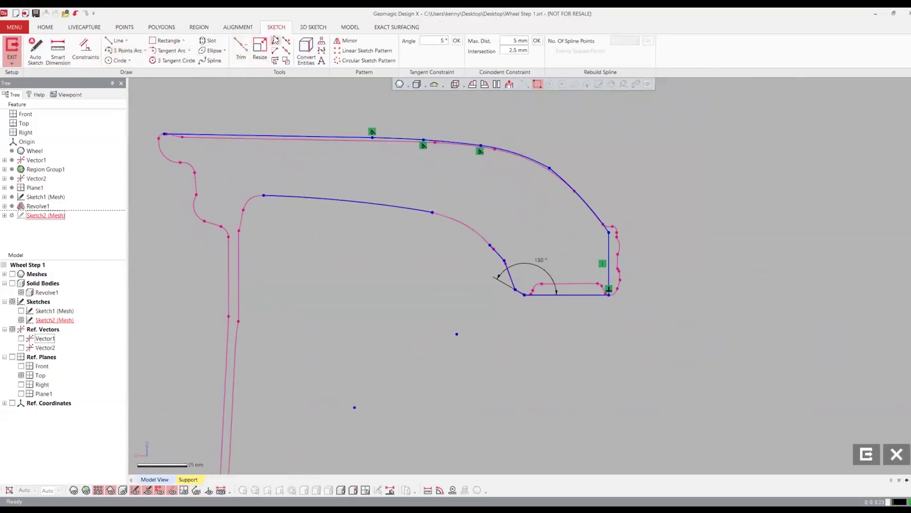
left_click(275, 41)
- Fillet the inner top arc and sloped line with a 50 mm radius
left_click(405, 209)
scroll(498, 272, "up", 1)
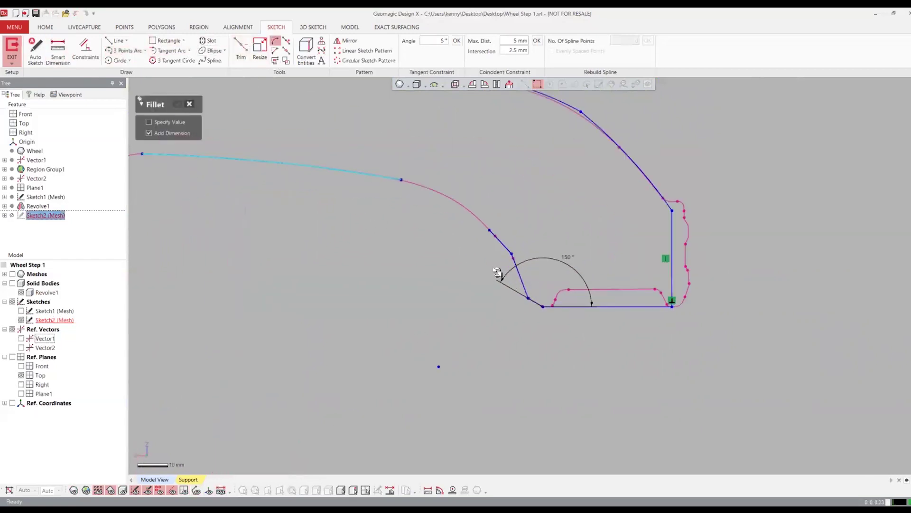
left_click(494, 237)
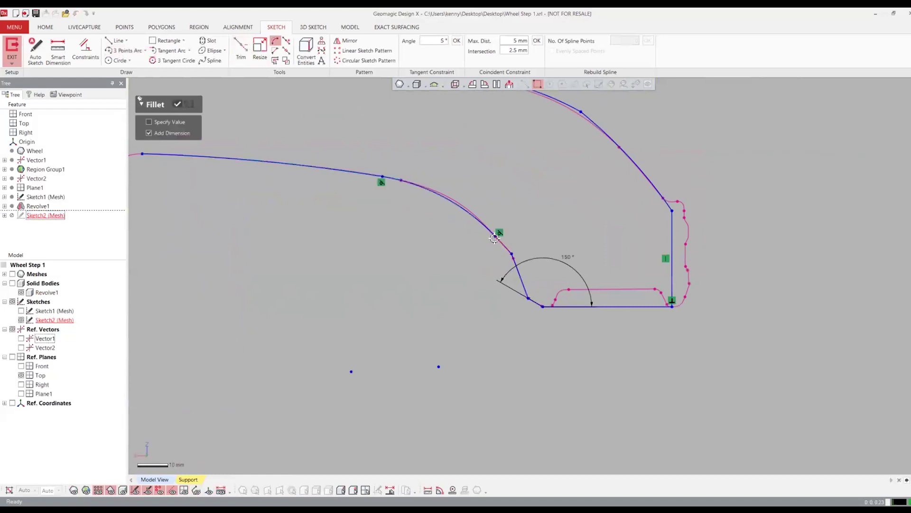
left_click(488, 222)
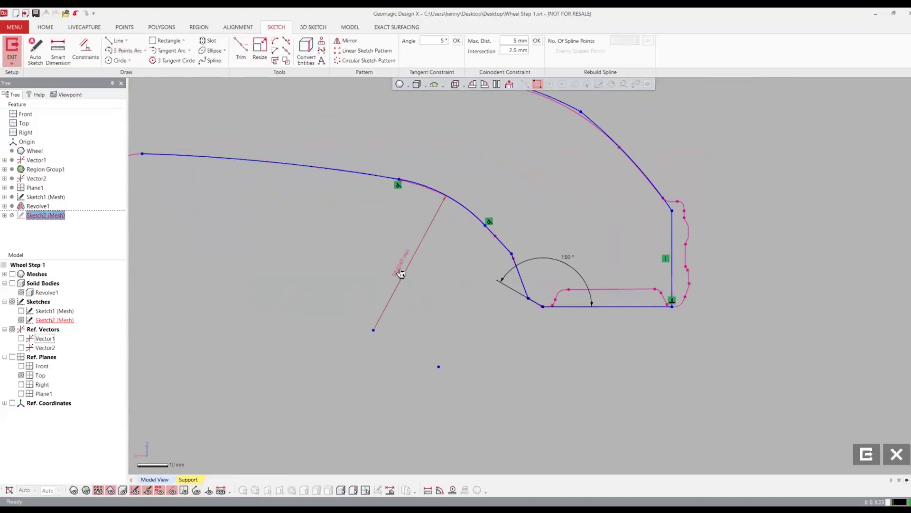
double_click(399, 271)
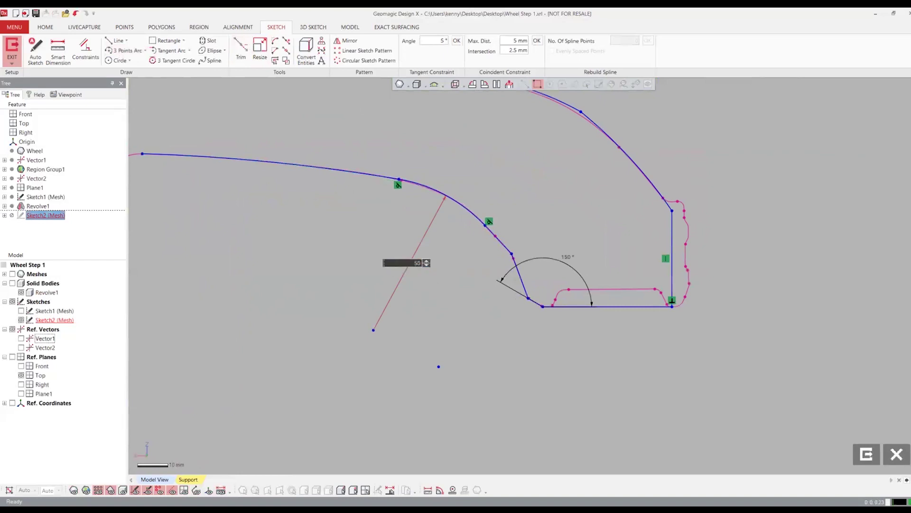
key("Return")
scroll(158, 302, "down", 3)
middle_click_drag(159, 302, 294, 247)
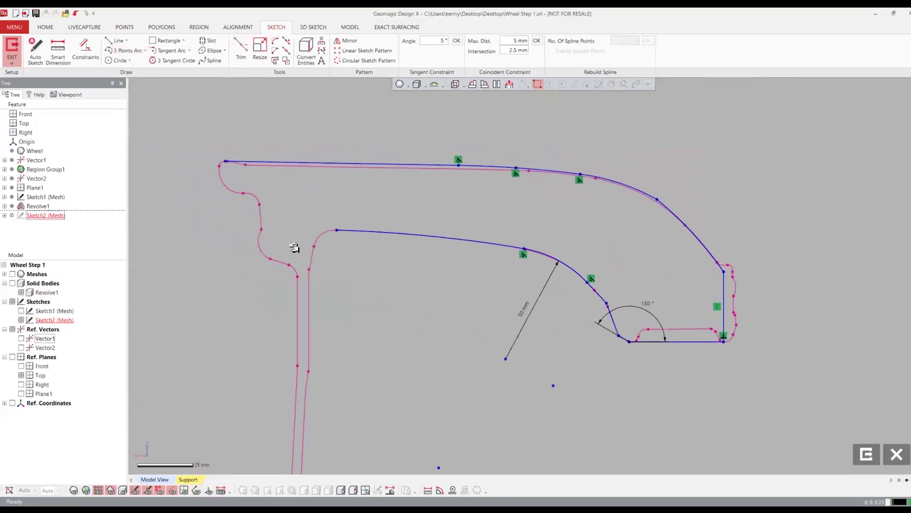
- Draw lines from the top-left corner down the outer left edge, and show solid bodies
left_click(116, 40)
scroll(222, 204, "up", 2)
left_click(228, 140)
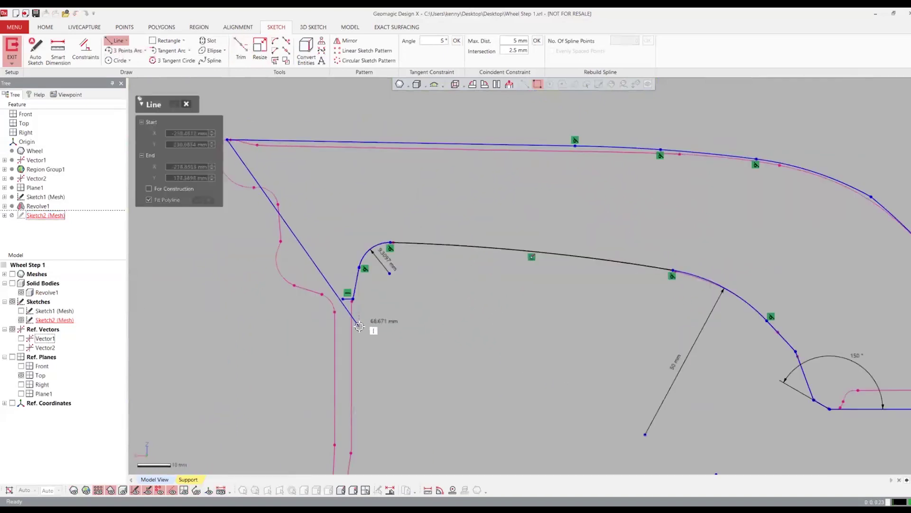
left_click(280, 193)
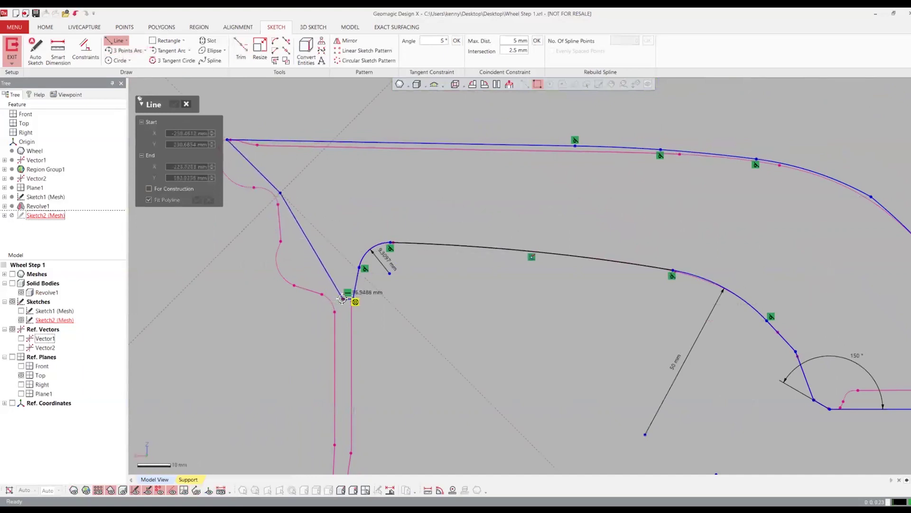
left_click(342, 298)
key("Escape")
left_click(13, 283)
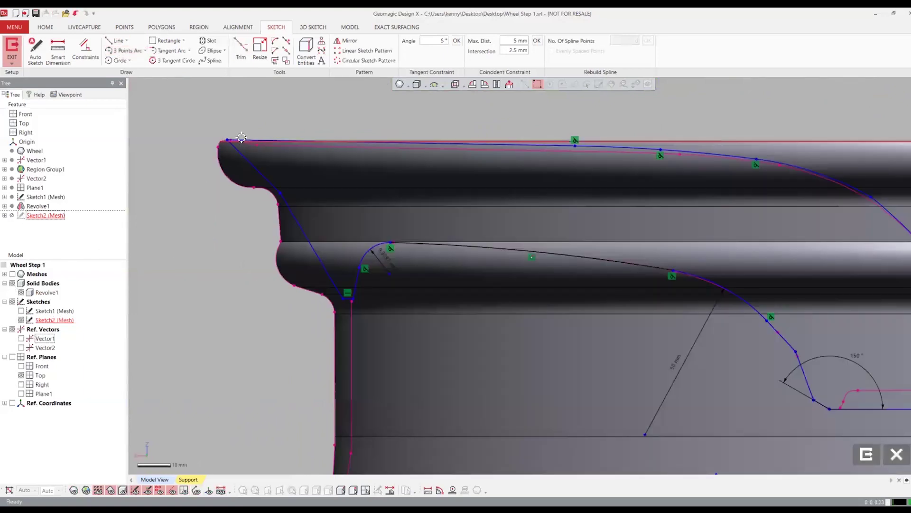
scroll(221, 142, "up", 2)
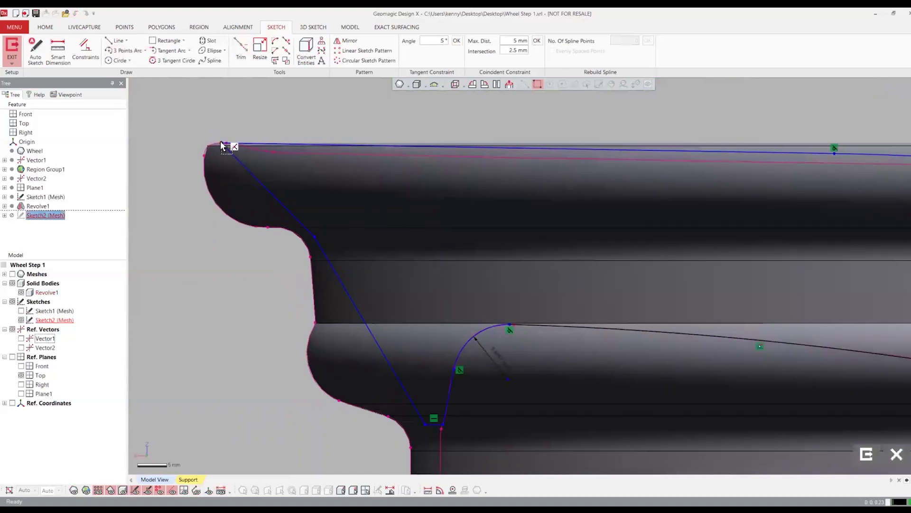
- Revolve Sketch2 about Vector1 as a 45° Mid Plane wedge, creating a new body
left_click(12, 47)
left_click(32, 47)
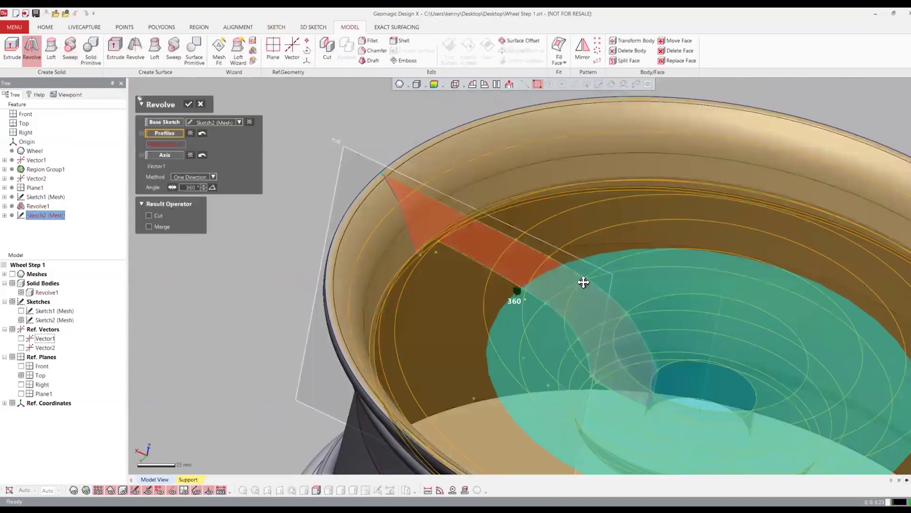
right_click_drag(582, 281, 288, 239)
left_click(190, 177)
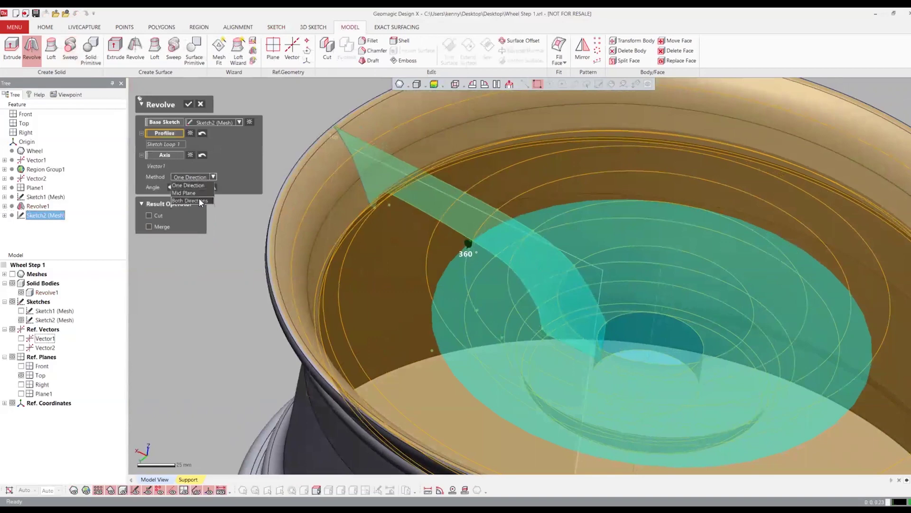
left_click(188, 192)
right_click_drag(351, 222, 708, 401)
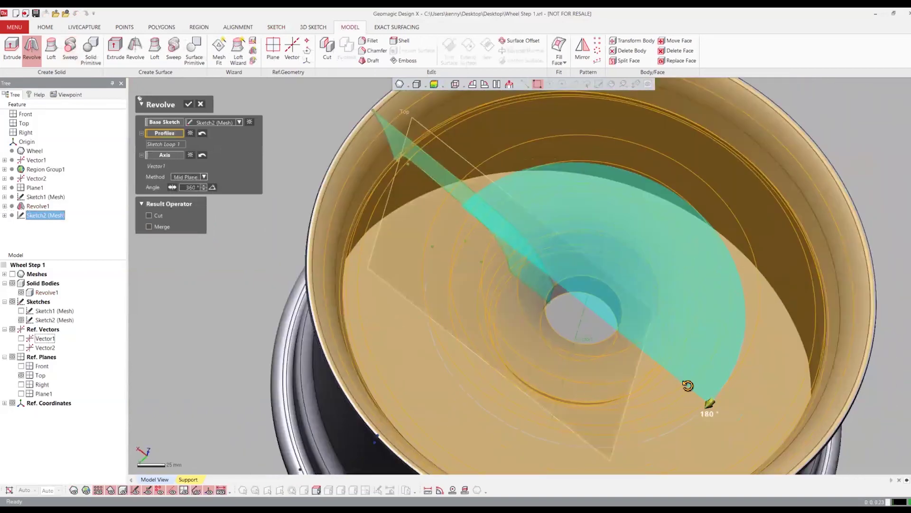
left_click_drag(689, 384, 508, 174)
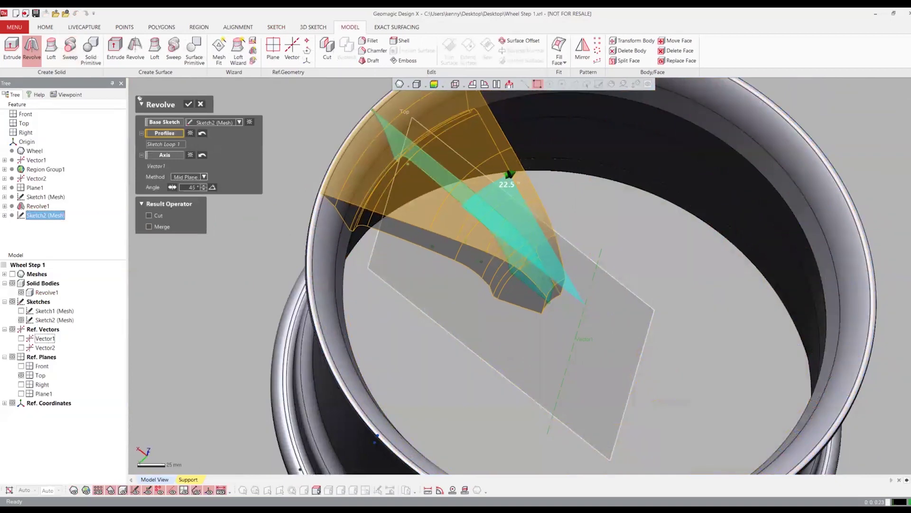
left_click(13, 274)
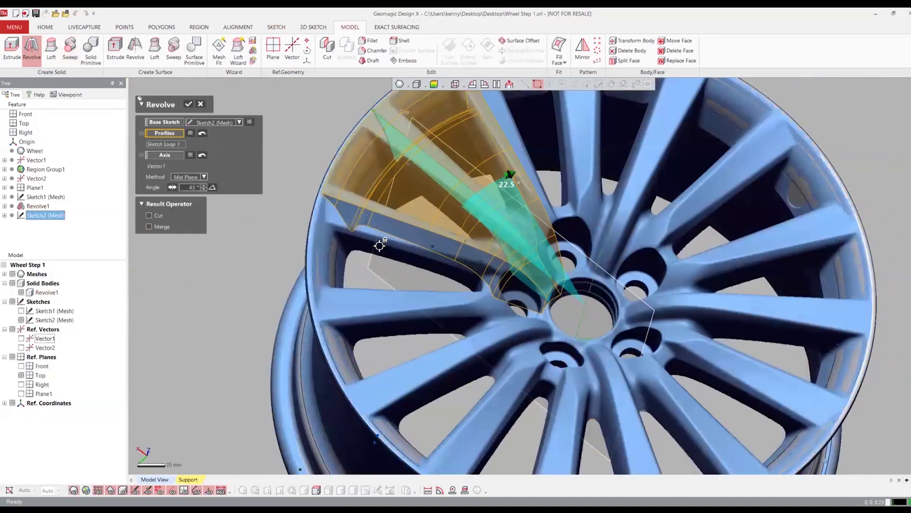
left_click(455, 84)
middle_click_drag(598, 363, 508, 358)
left_click_drag(509, 358, 503, 355)
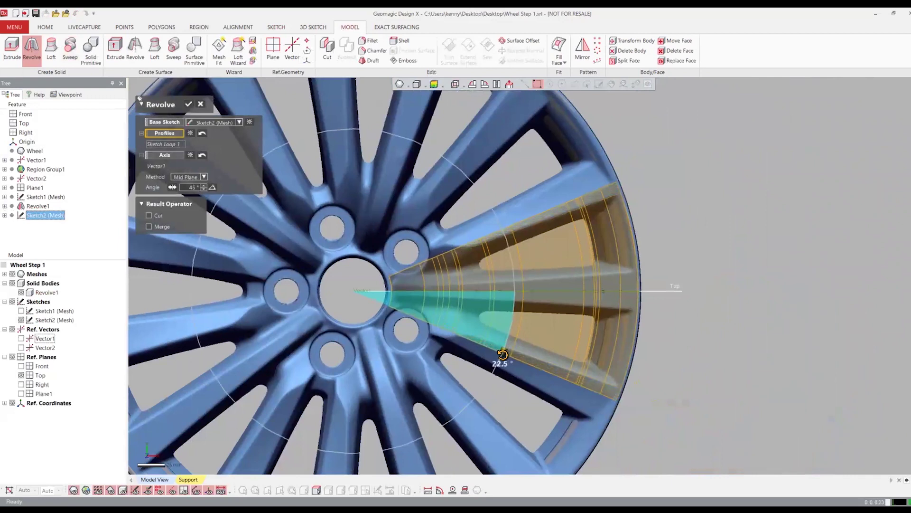
left_click(190, 105)
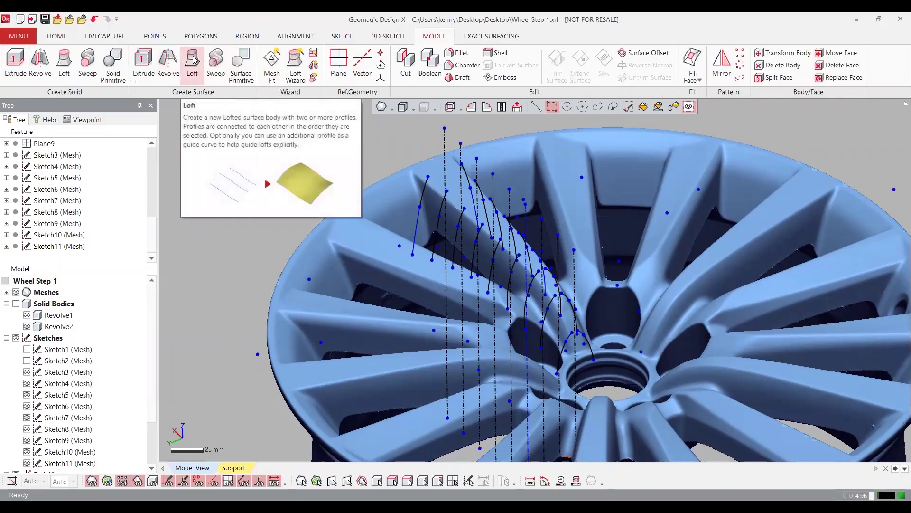
- Loft a surface through the first spoke side's chain of sketch curves
left_click(194, 60)
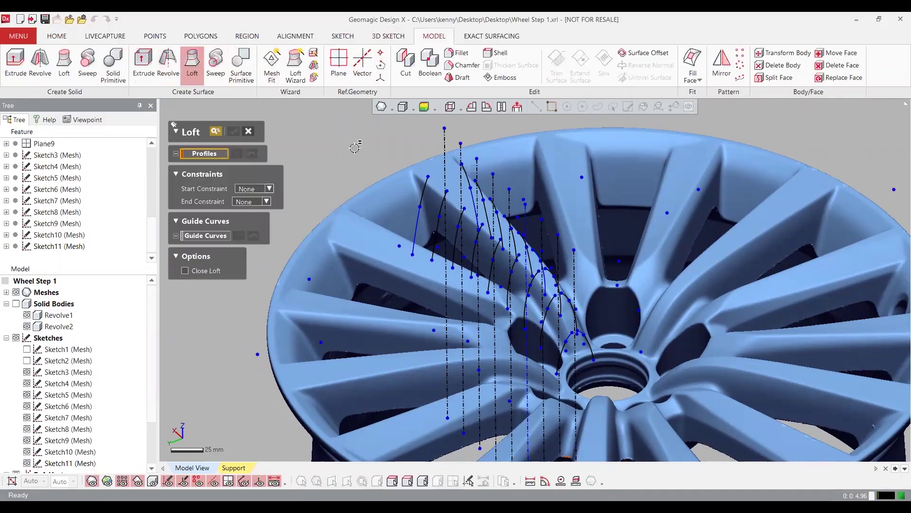
left_click(440, 199)
left_click(440, 198)
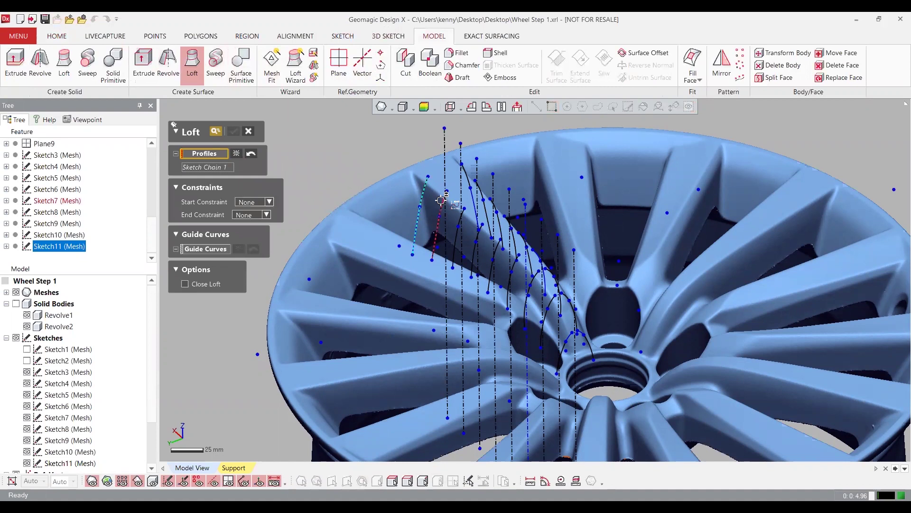
left_click(471, 221)
left_click(480, 230)
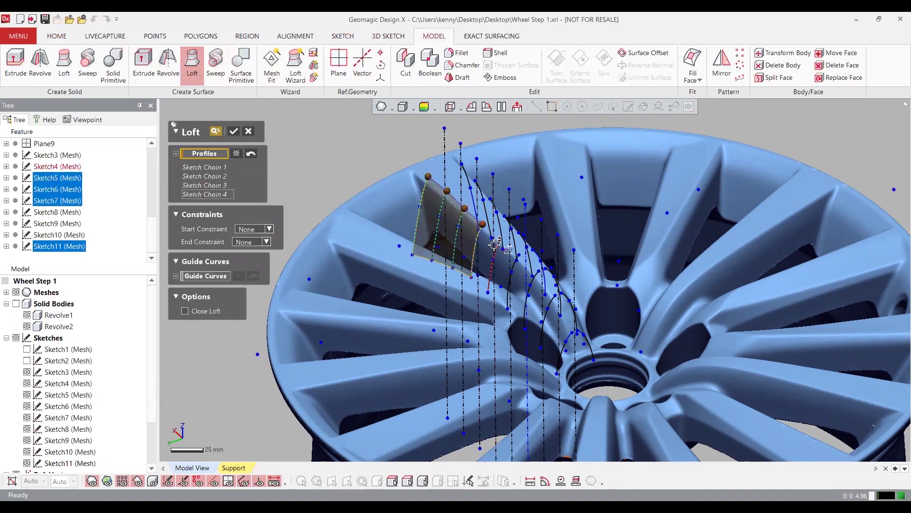
left_click(496, 243)
left_click(529, 286)
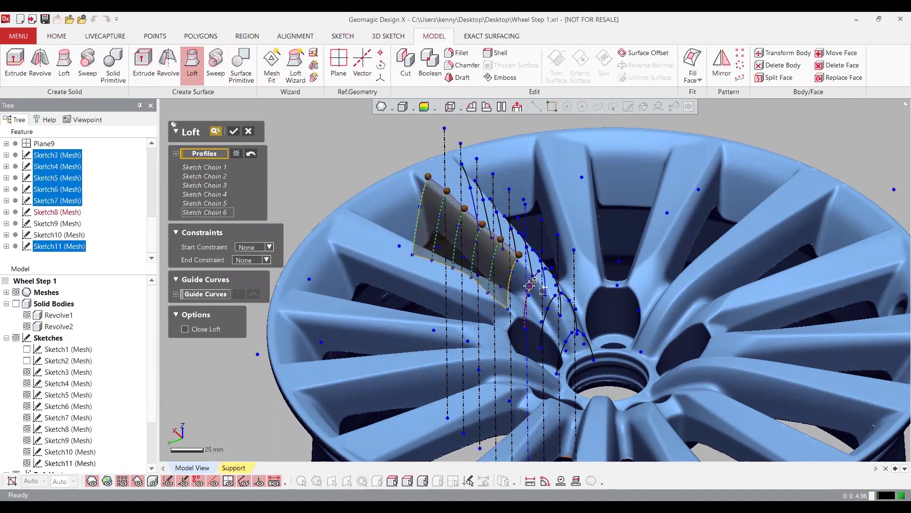
left_click(529, 286)
left_click(550, 318)
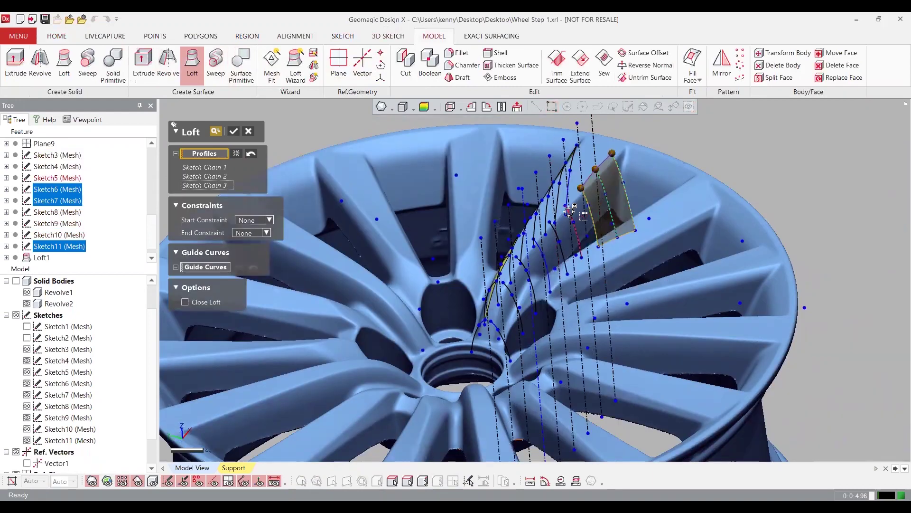
- Loft a second surface through the six curves on the other spoke side
left_click(562, 221)
left_click(553, 230)
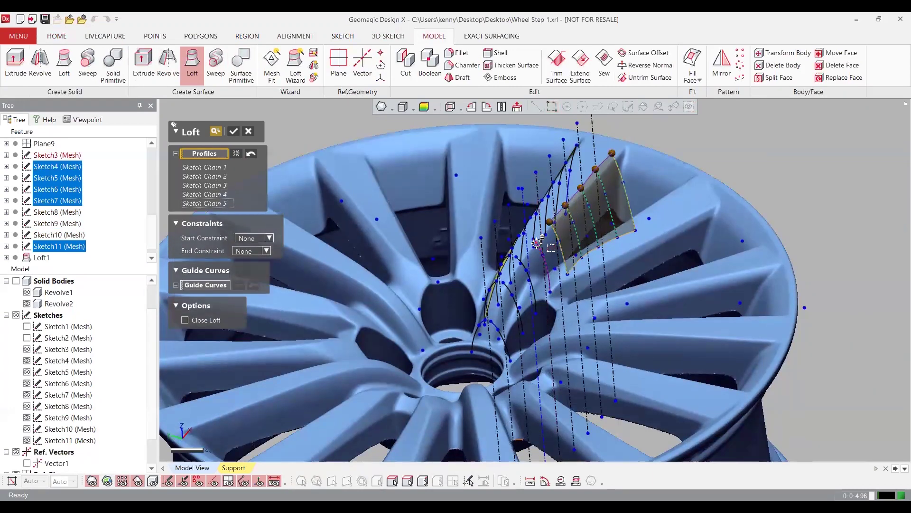
left_click(537, 243)
left_click(521, 271)
left_click(502, 316)
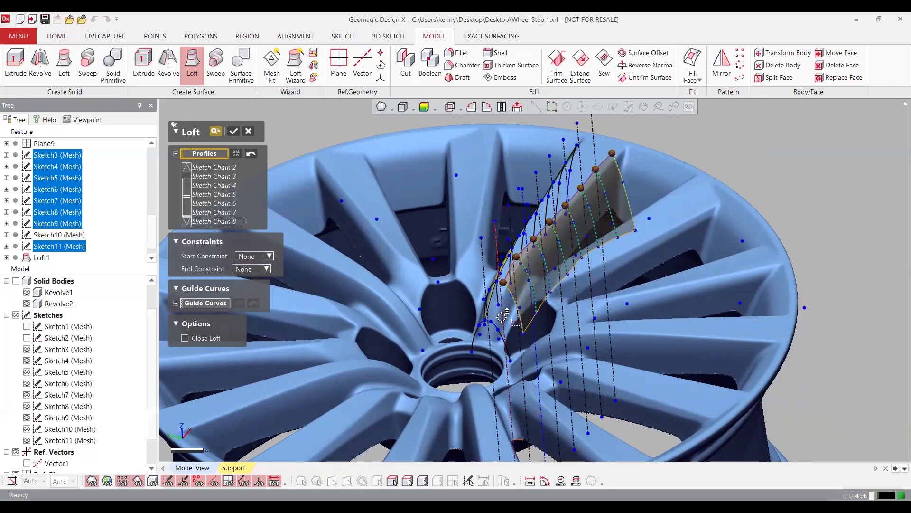
left_click(491, 326)
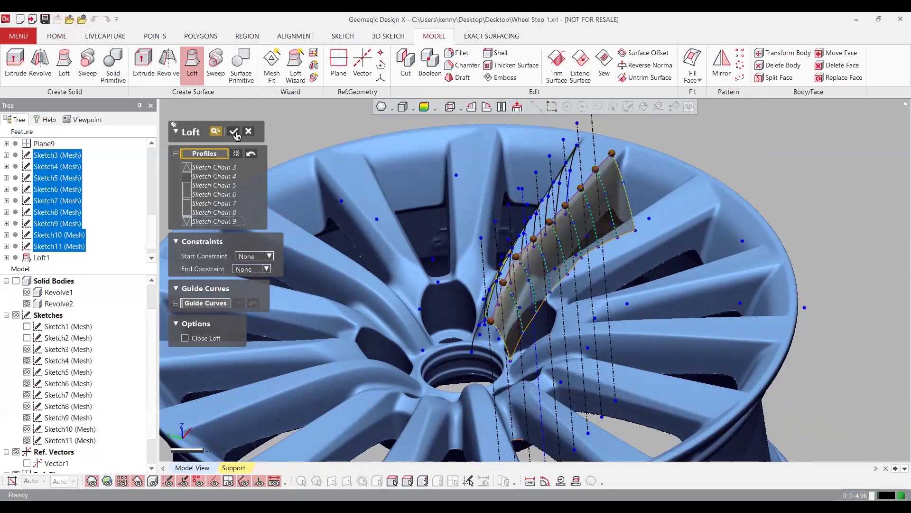
left_click(234, 131)
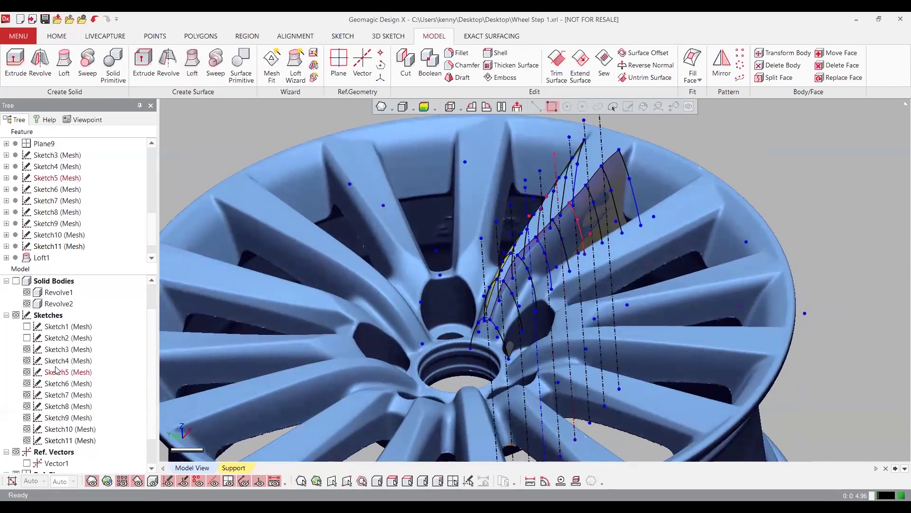
- Extend four loft surface edges by a distance of 25 mm
left_click(580, 65)
left_click(493, 304)
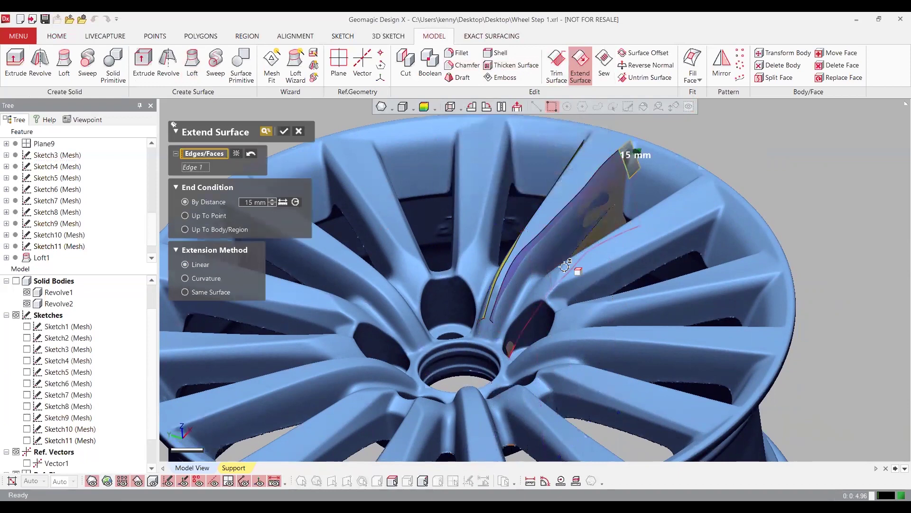
left_click(497, 327)
left_click(503, 339)
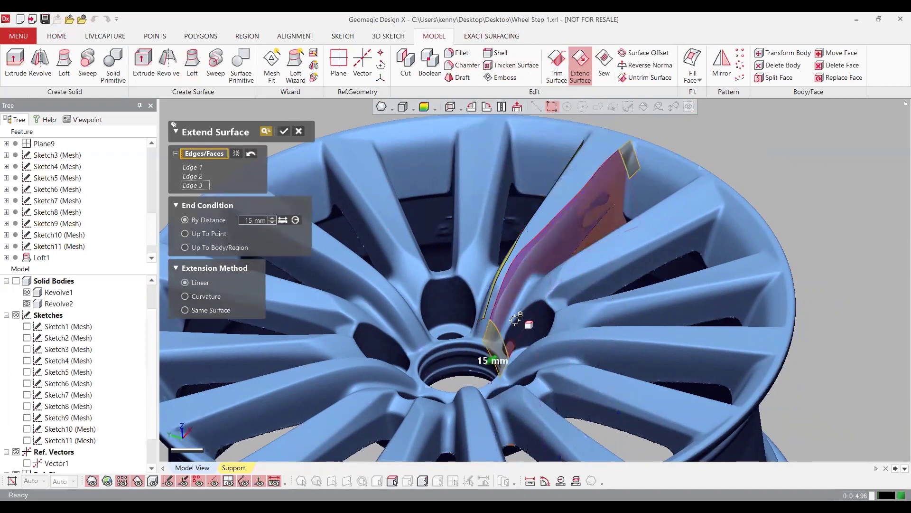
left_click(631, 179)
double_click(256, 229)
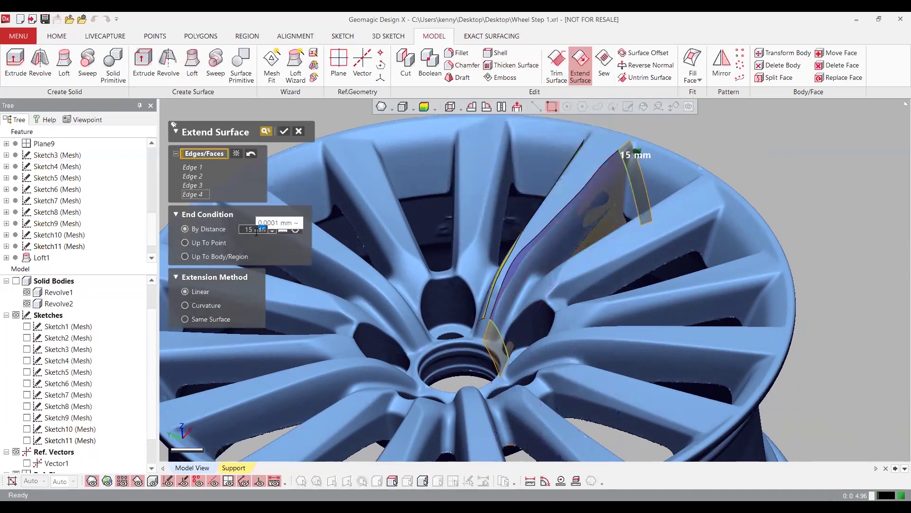
type("25")
key("Return")
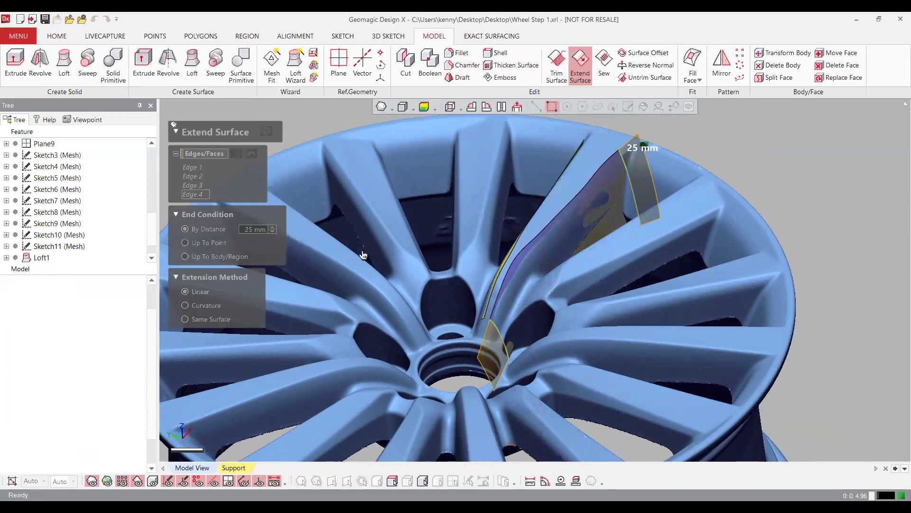
right_click_drag(306, 255, 269, 138)
left_click(283, 137)
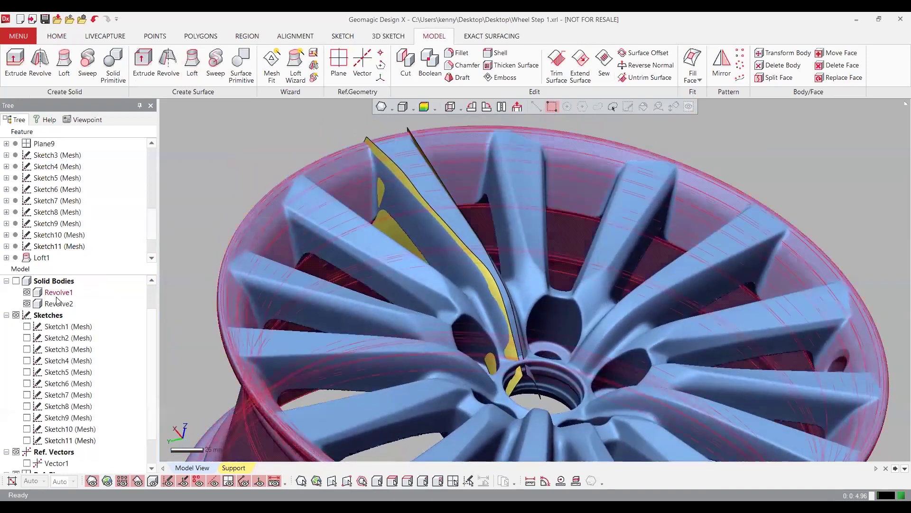
scroll(57, 300, "up", 1)
- Cut Revolve2 with Loft1 and Loft2, keeping the piece between the two surfaces
left_click(17, 294)
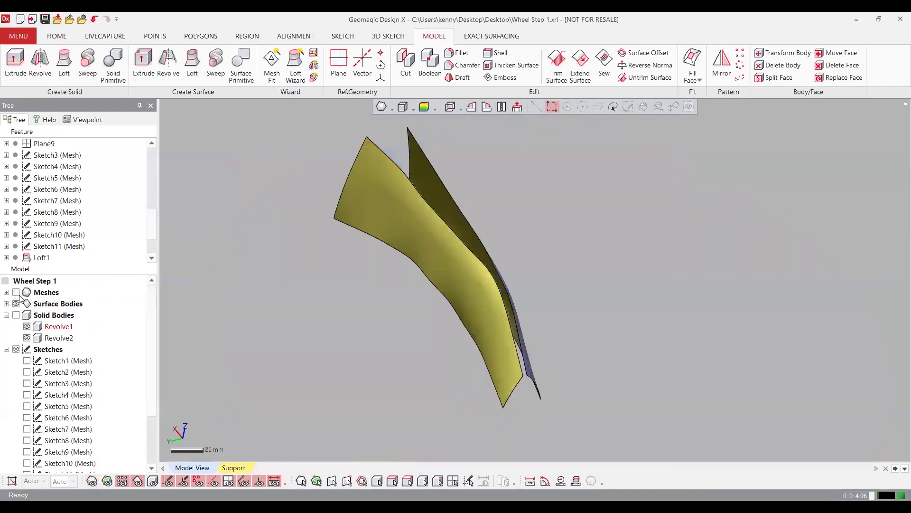
left_click(15, 315)
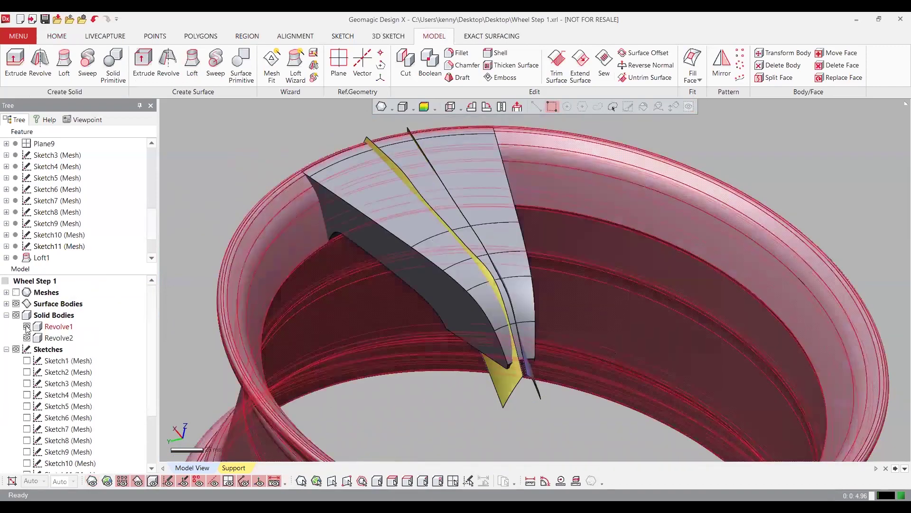
left_click(27, 326)
left_click(406, 62)
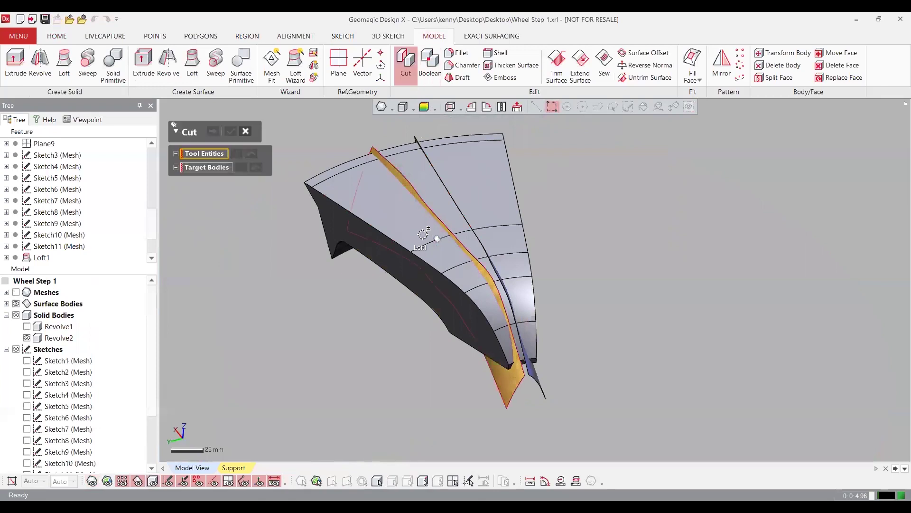
left_click(425, 232)
left_click(452, 203)
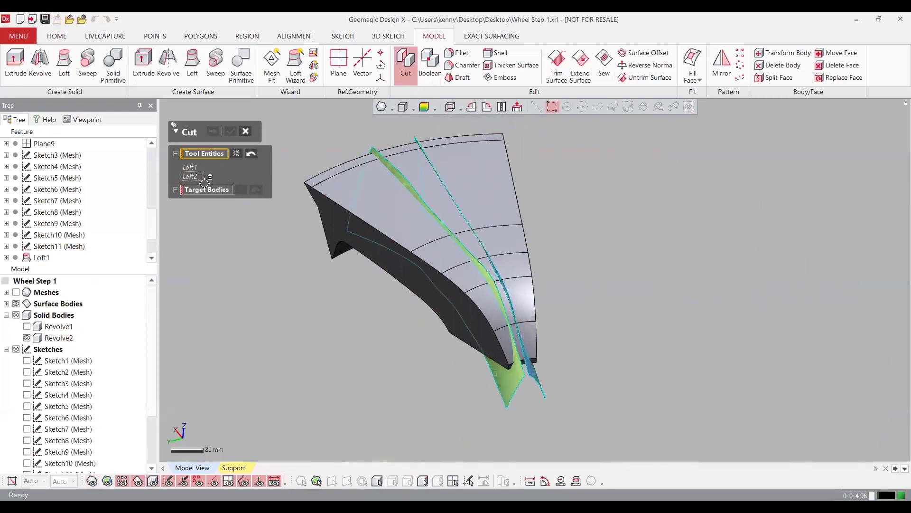
left_click(205, 190)
left_click(376, 240)
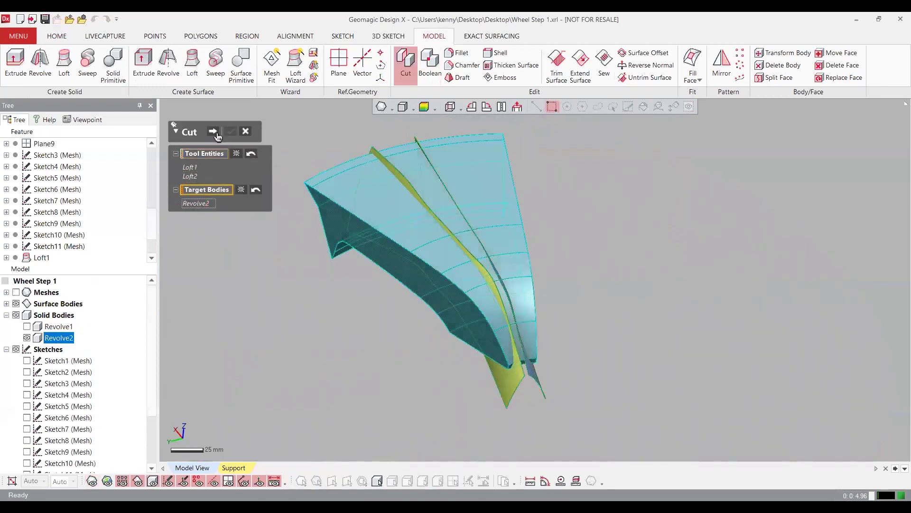
left_click(213, 132)
left_click(413, 153)
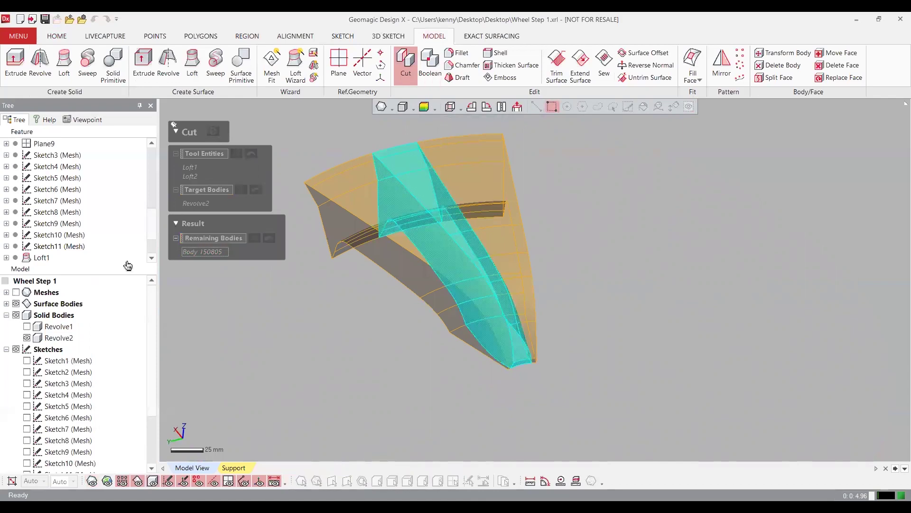
key("Return")
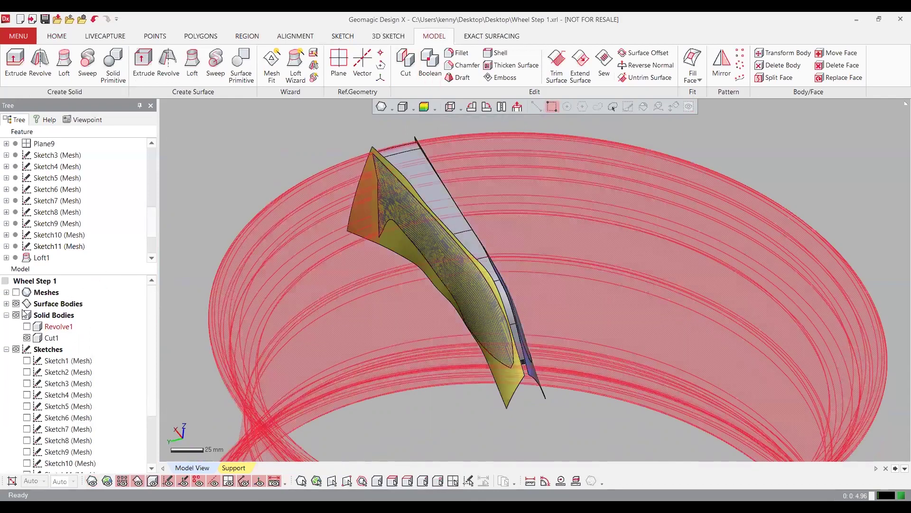
- Apply a variable fillet to three top edges with radii 3.5, 5 and 9 mm
left_click(16, 304)
key("ctrl+1")
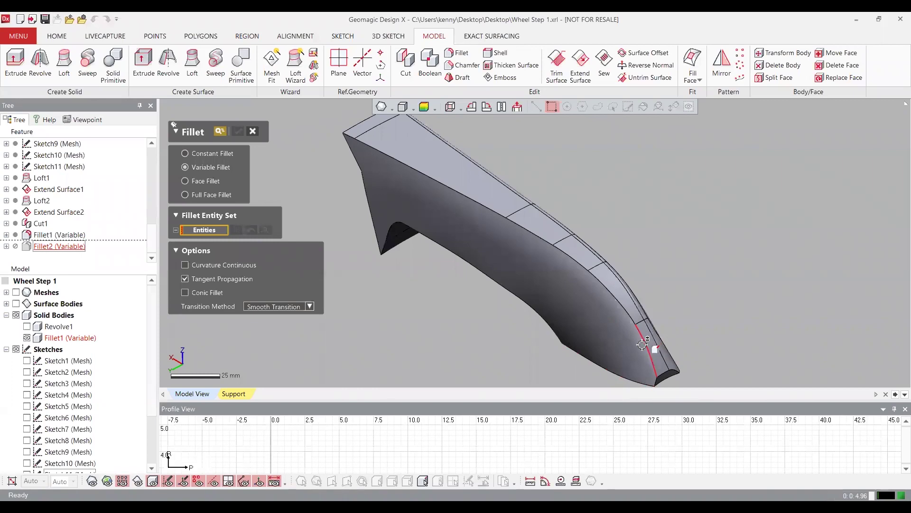
left_click(642, 345)
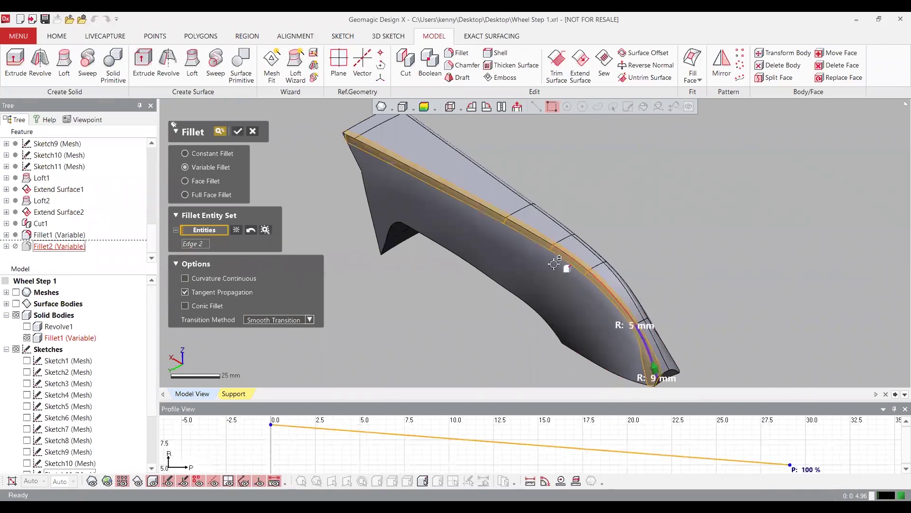
left_click(551, 245)
left_click(493, 210)
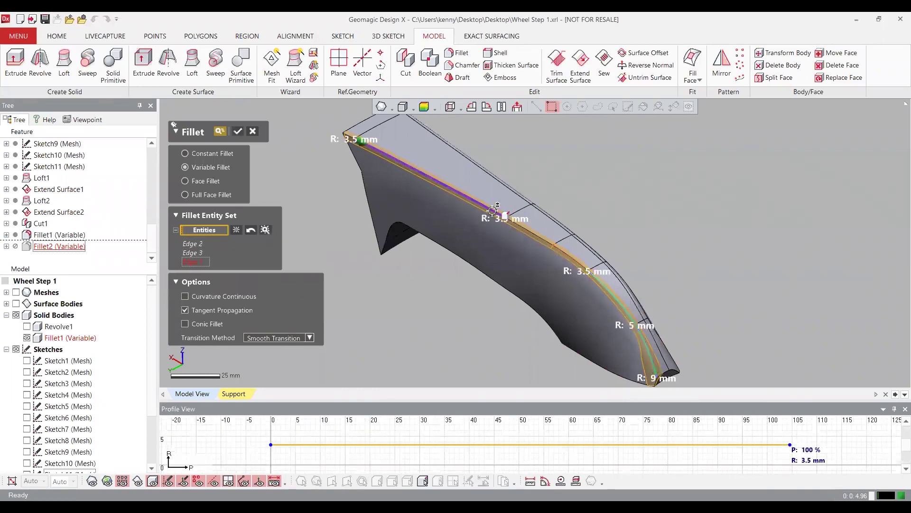
left_click(238, 131)
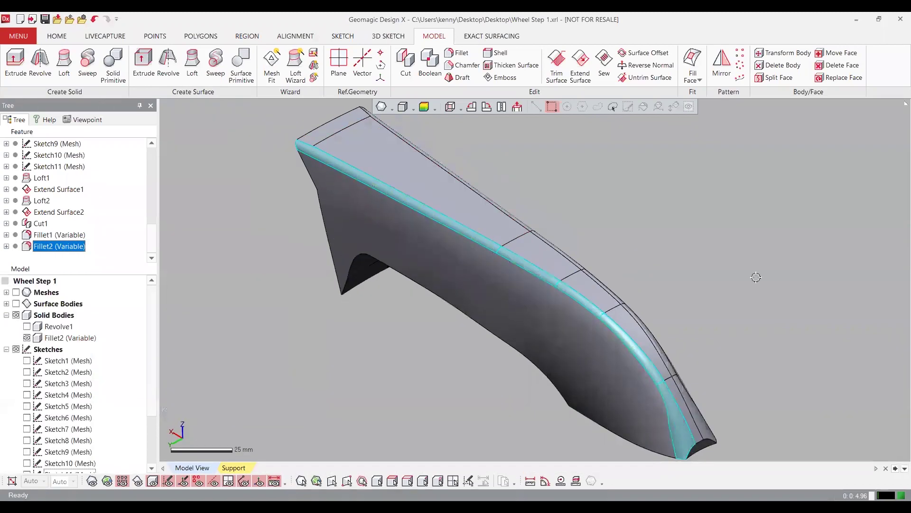
right_click_drag(771, 308, 459, 305)
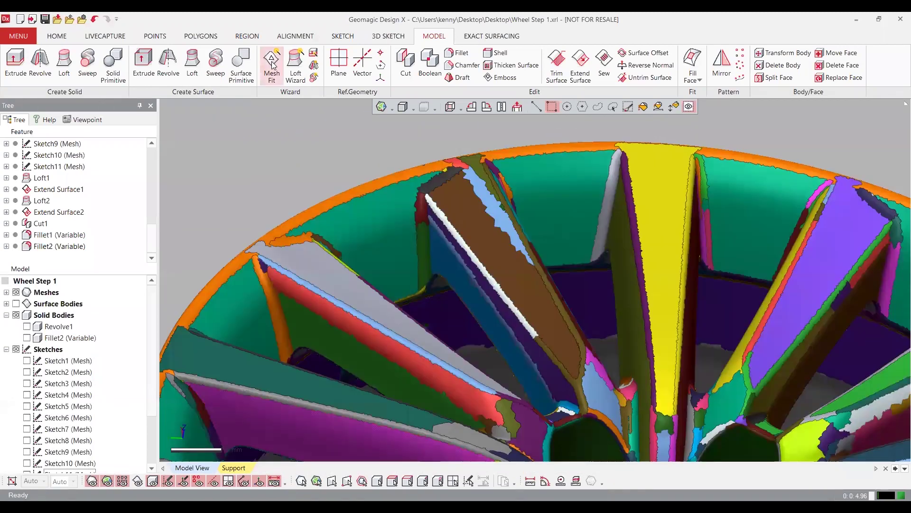
- Mesh Fit a Revolution spoke region and a Freeform region at 0.1 mm deviation
left_click(273, 65)
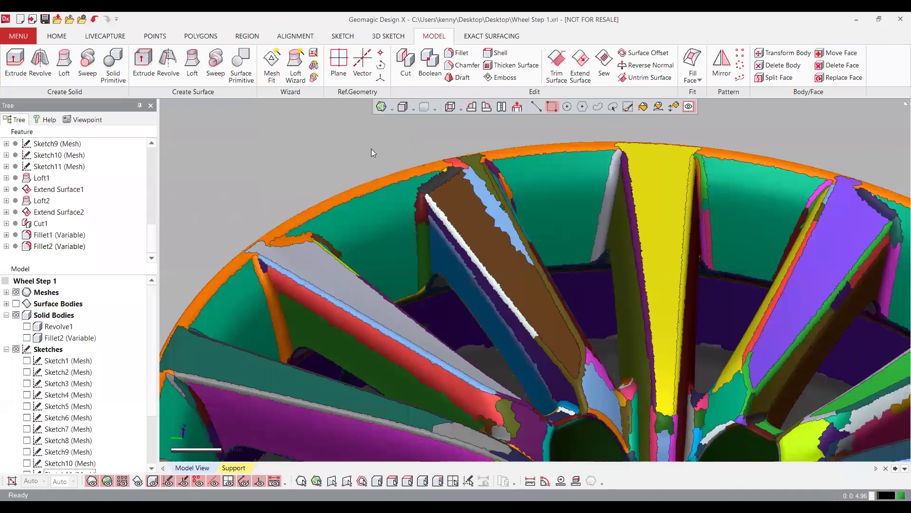
left_click(473, 291)
left_click(269, 132)
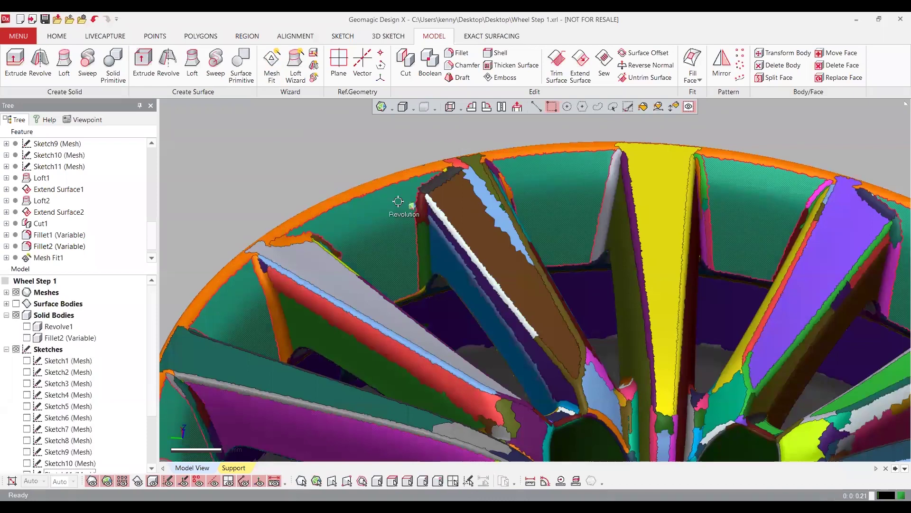
left_click(16, 304)
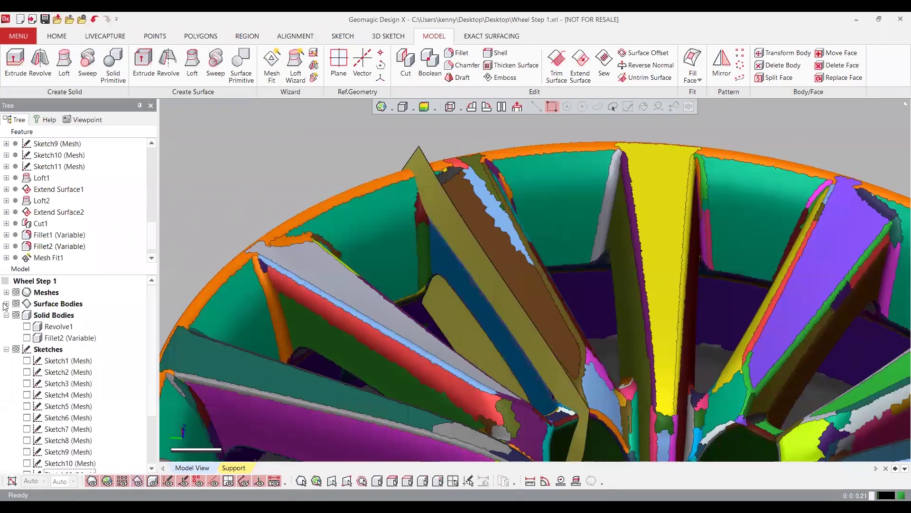
double_click(48, 258)
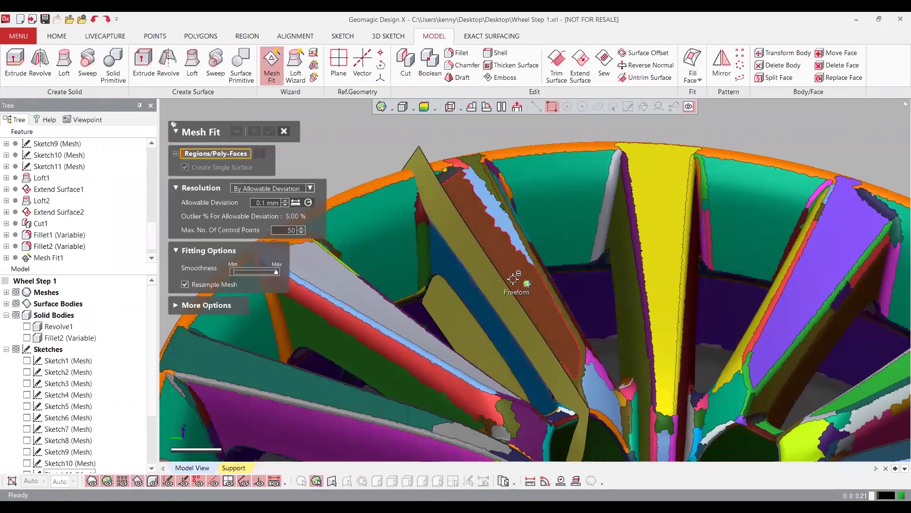
left_click(268, 132)
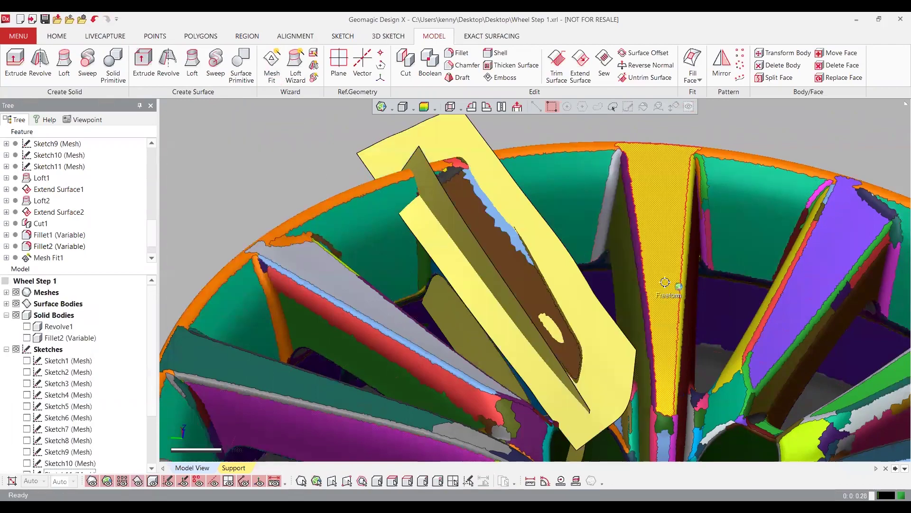
- Mesh Fit another Revolution region and the narrow strip region
right_click_drag(700, 301, 576, 266)
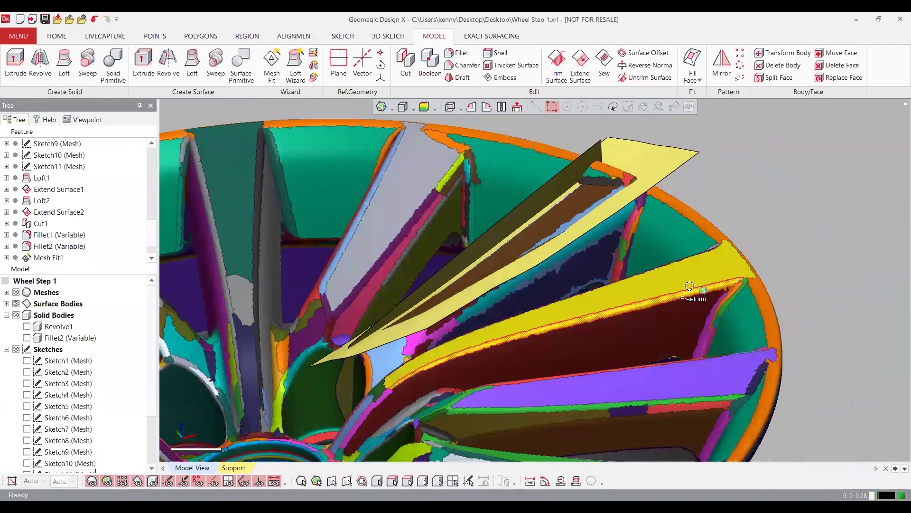
key("Return")
left_click(575, 264)
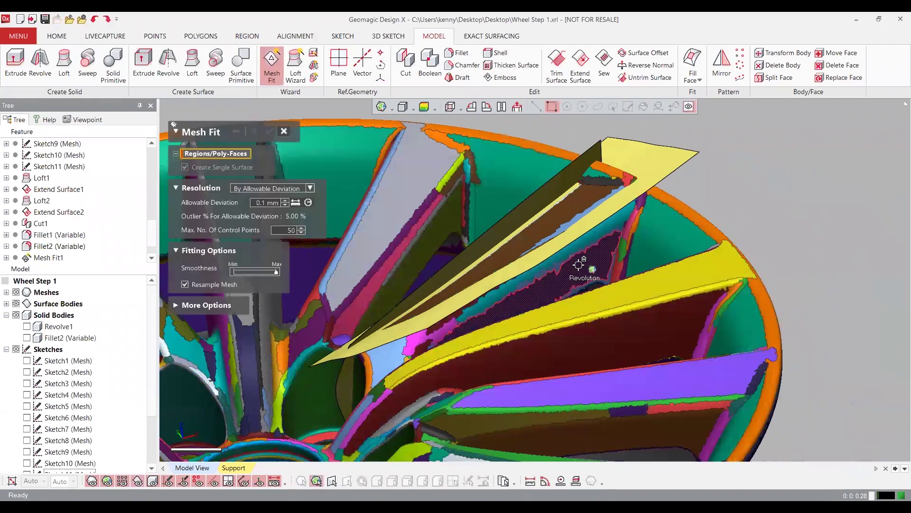
left_click(270, 131)
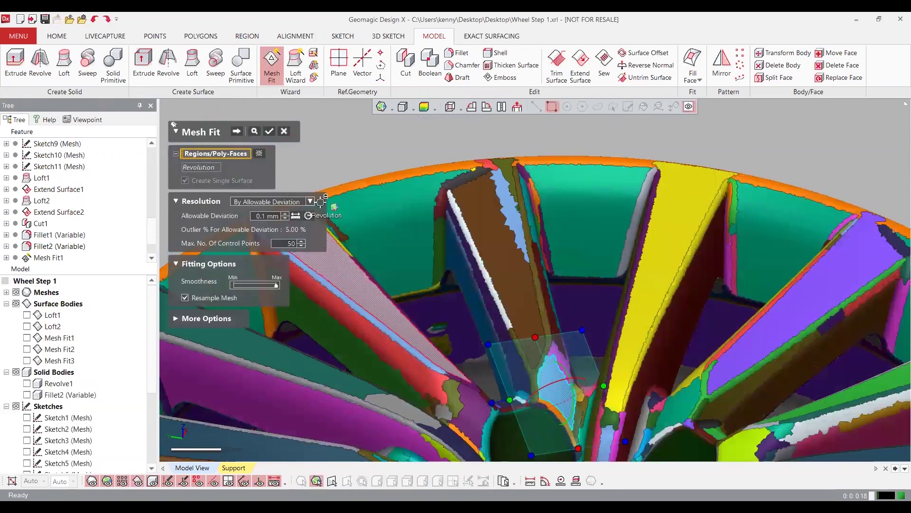
left_click(270, 132)
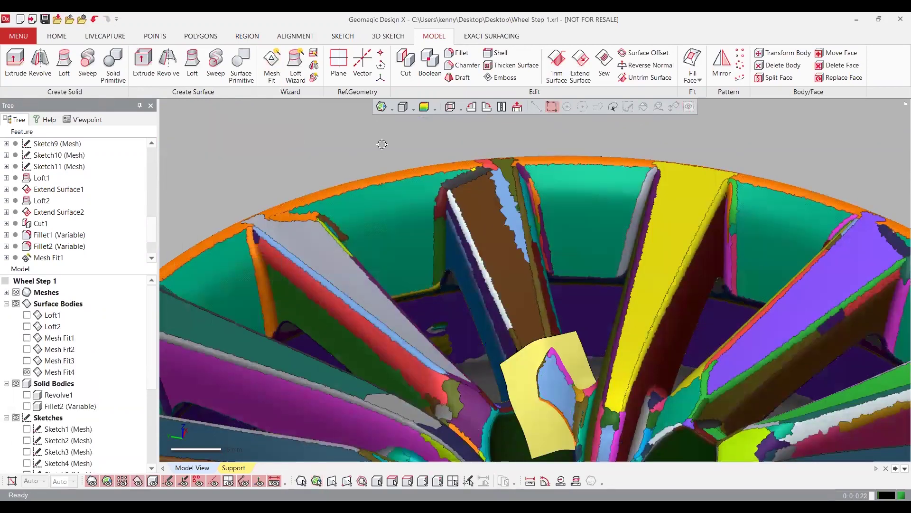
left_click(503, 339)
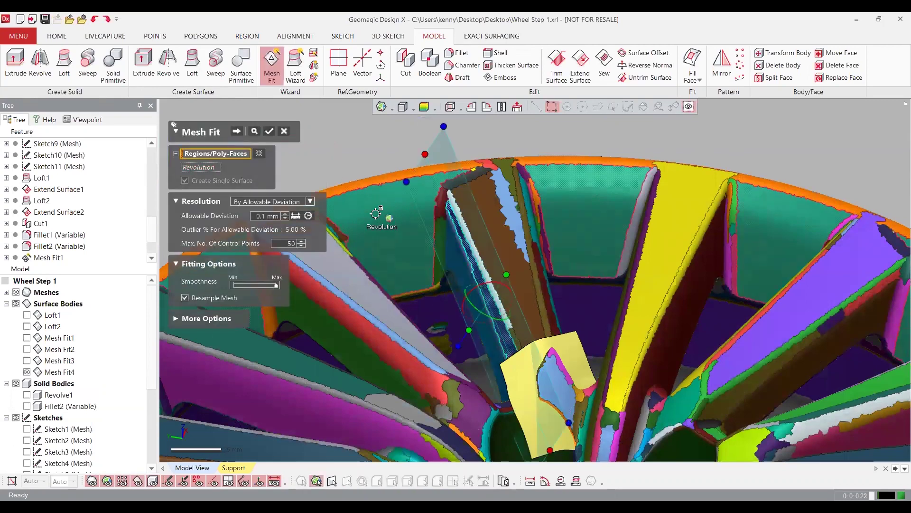
left_click(269, 131)
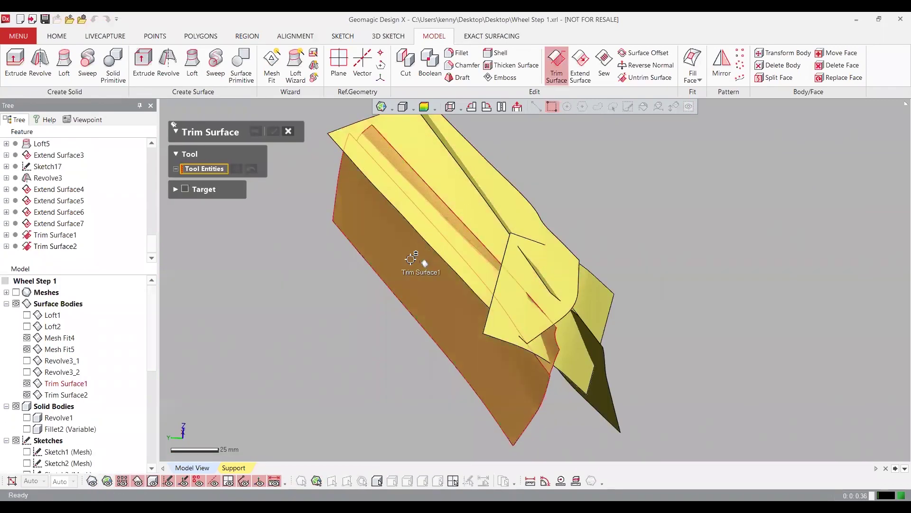
- Trim using Trim Surface1, Mesh Fit5 and Trim Surface2 as tools, keeping three pieces
left_click(411, 259)
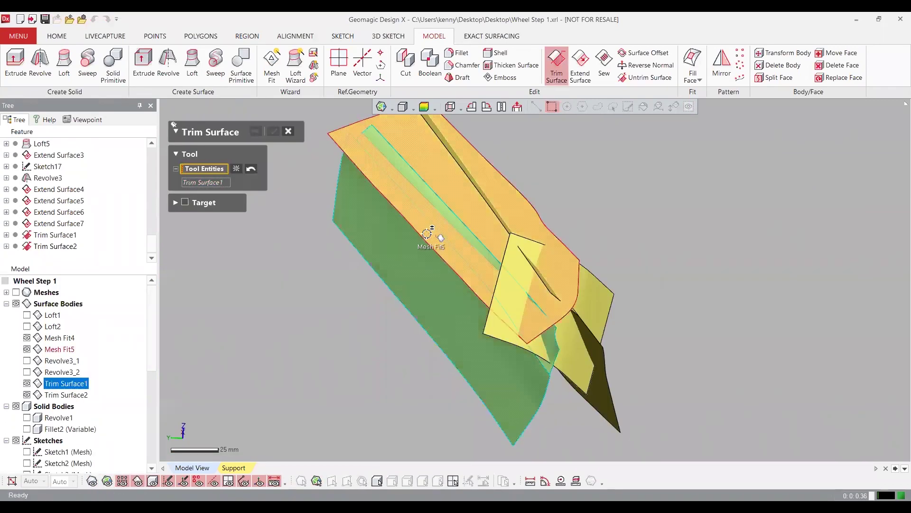
left_click(536, 223)
left_click(613, 378)
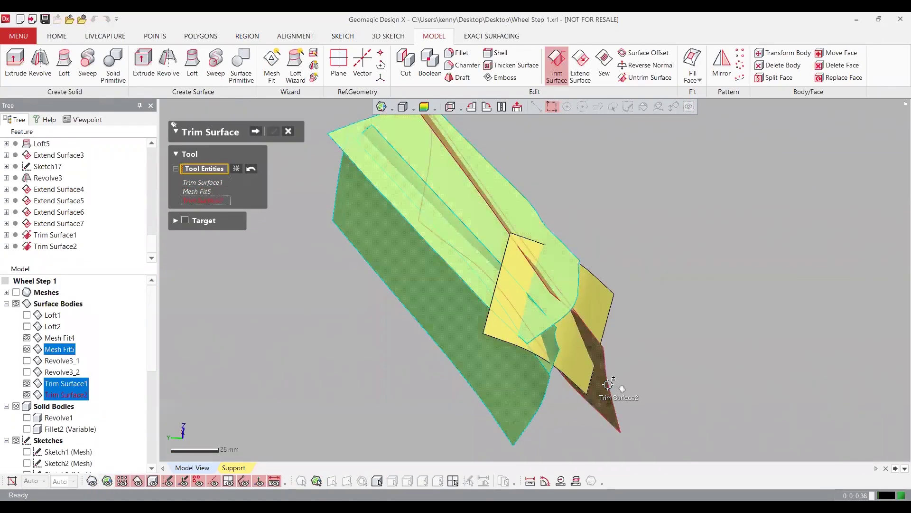
left_click(256, 132)
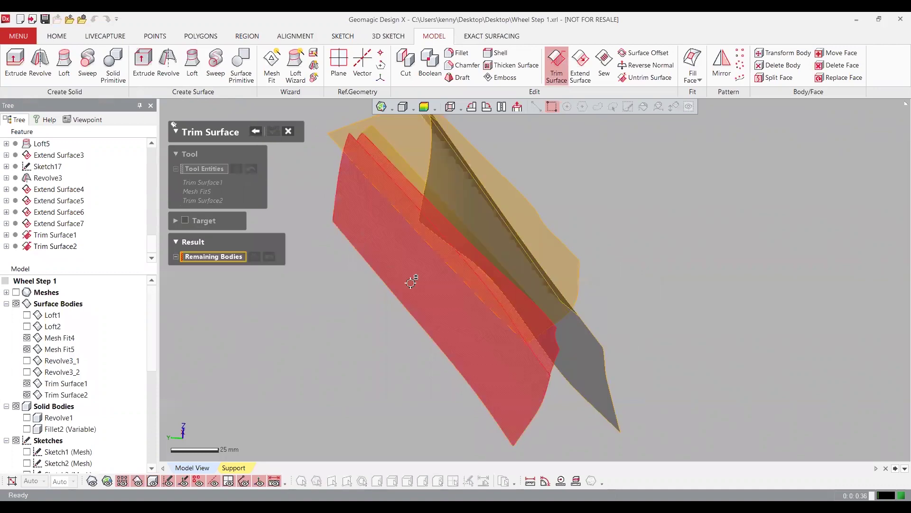
left_click(444, 175)
left_click(569, 270)
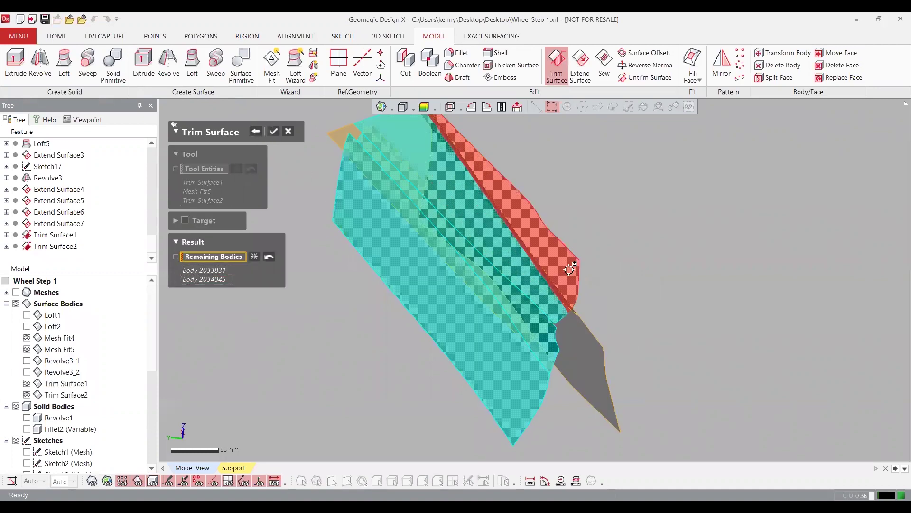
left_click(590, 362)
left_click(274, 132)
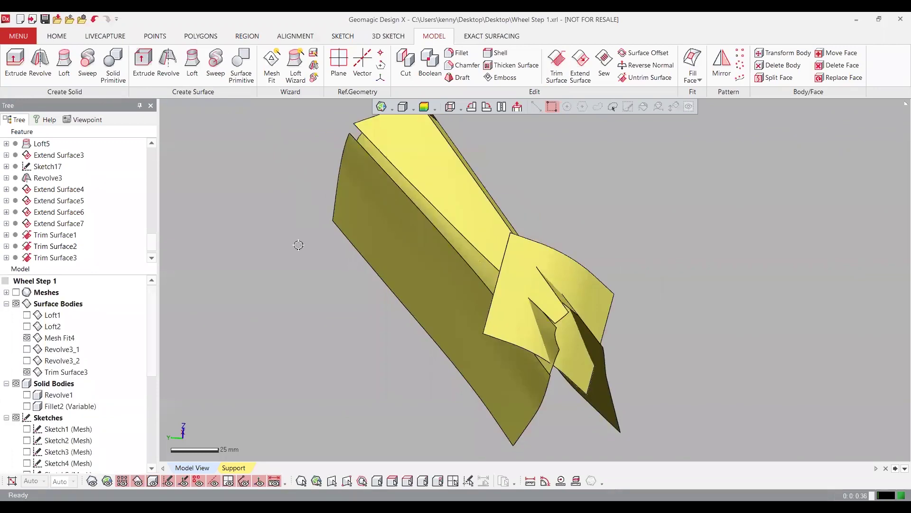
- Trim again with Trim Surface3 and Mesh Fit4, keeping the spoke pieces
key("Return")
left_click(413, 259)
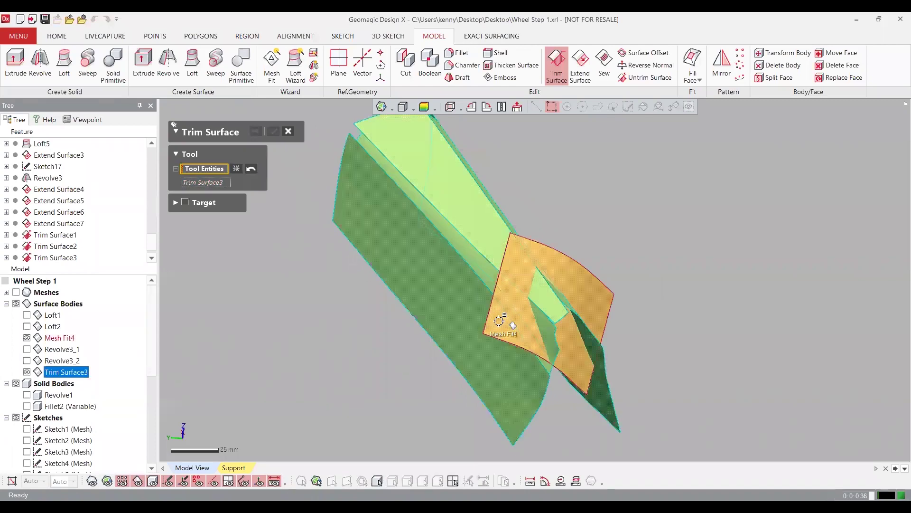
left_click(556, 371)
left_click(254, 134)
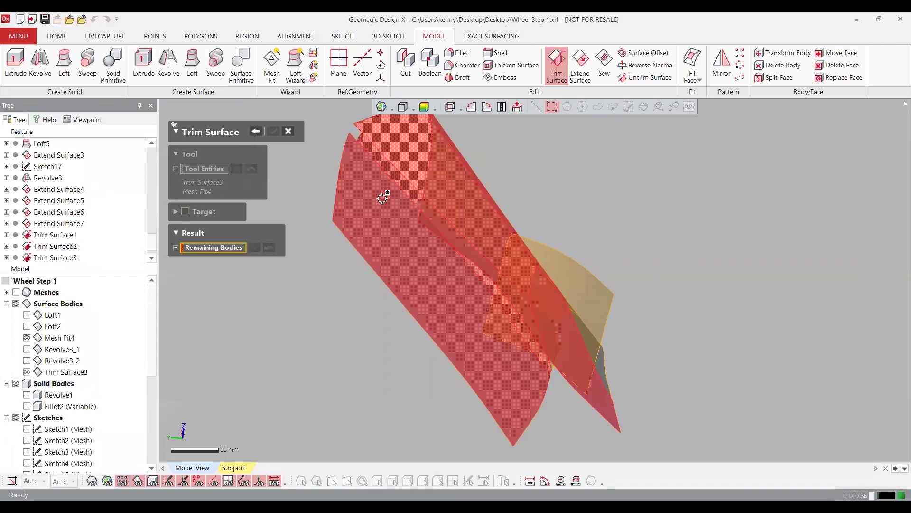
left_click(580, 369)
left_click(580, 369)
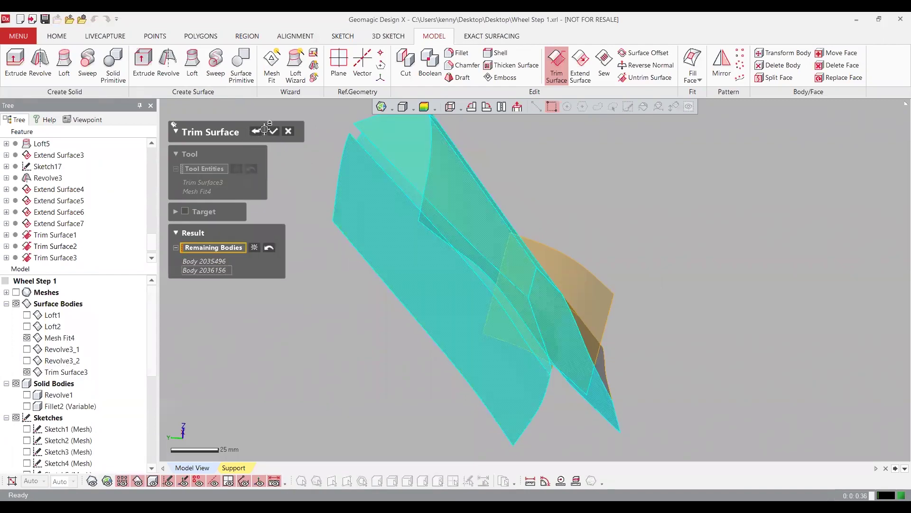
left_click(274, 131)
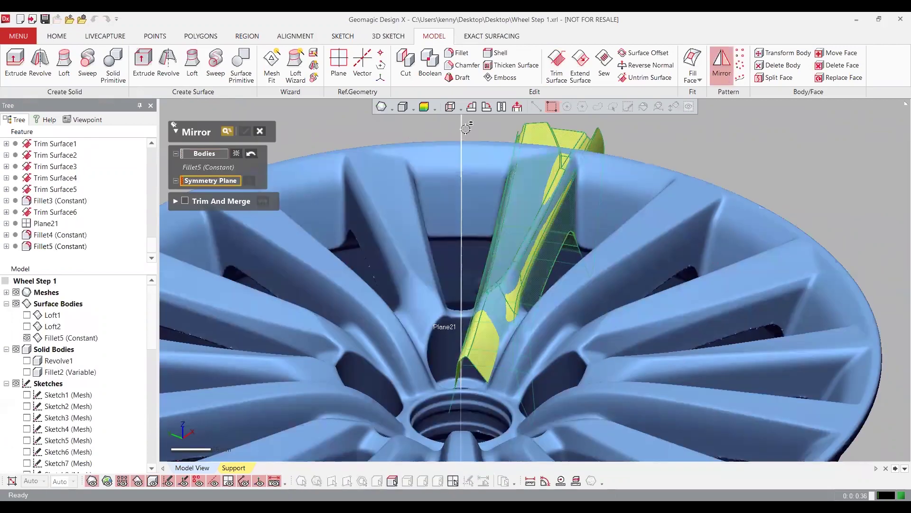
- Mirror the spoke across Plane21, then revolve Sketch20's profile 360° about Vector1
left_click(465, 129)
left_click(244, 132)
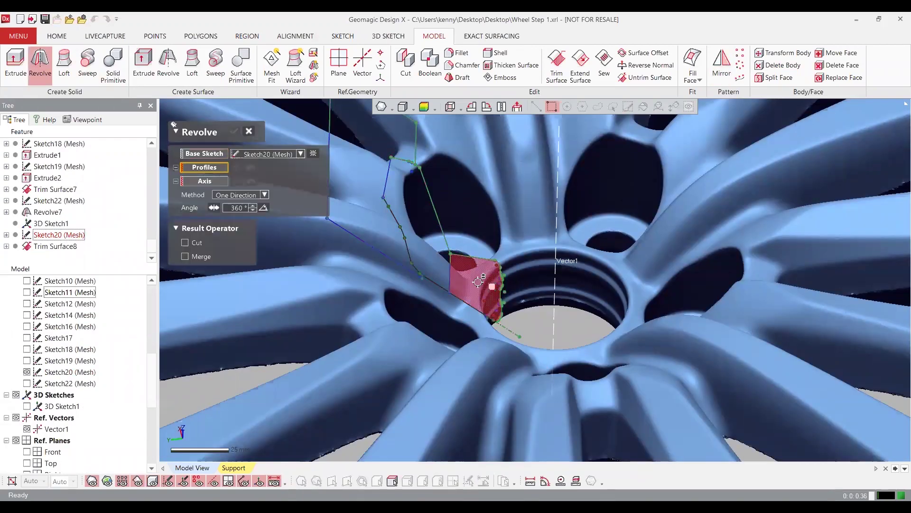
left_click(474, 284)
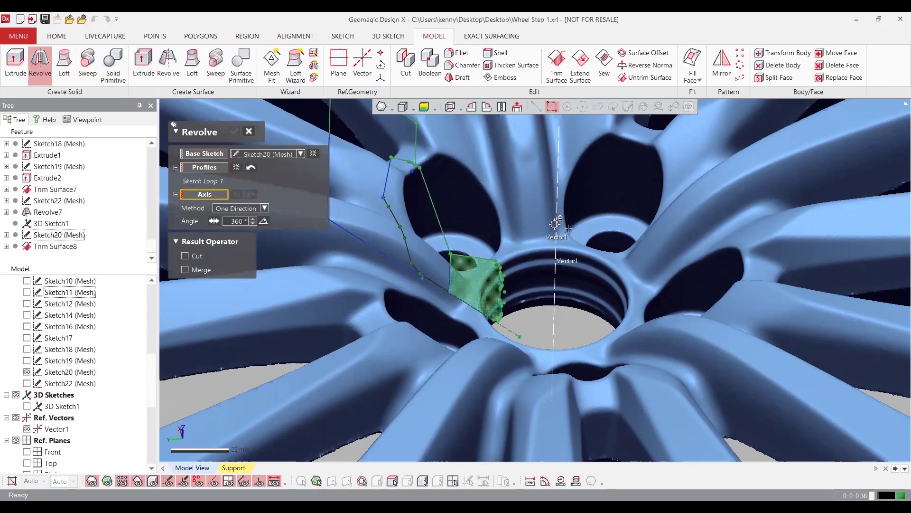
left_click(555, 232)
left_click(235, 132)
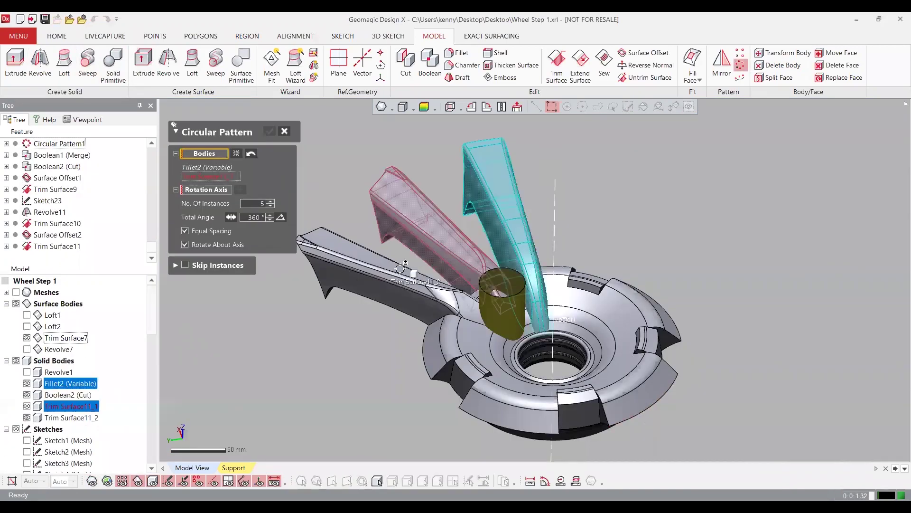
- Pattern Trim Surface11_2 and cylinder Trim Surface7 five times over 360° about Vector1
left_click(400, 269)
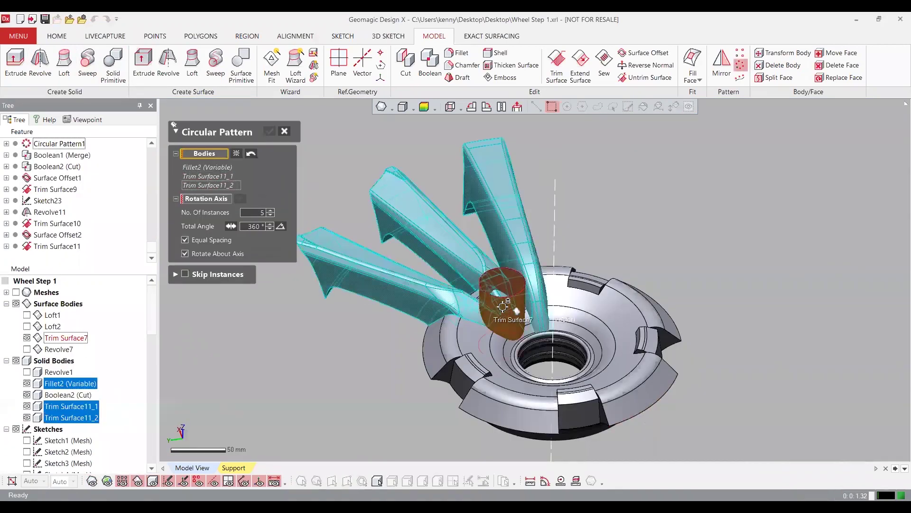
left_click(502, 299)
left_click(212, 211)
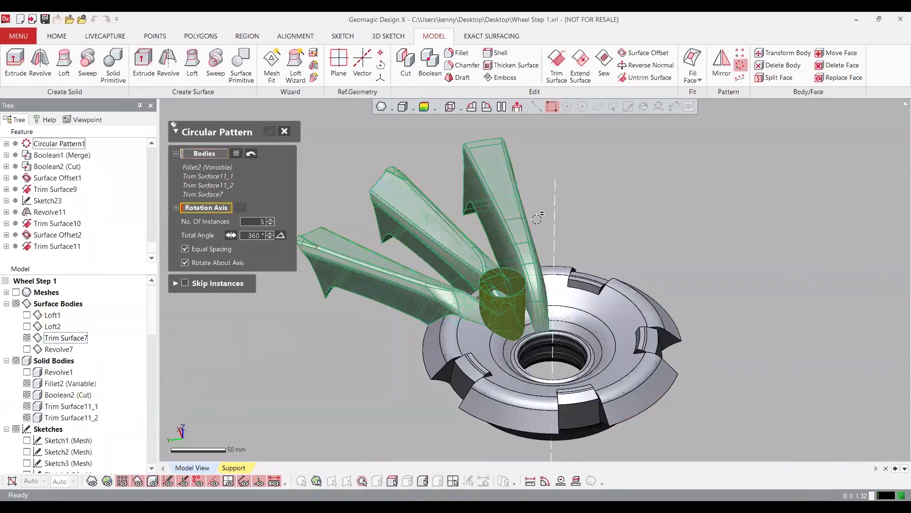
left_click(554, 213)
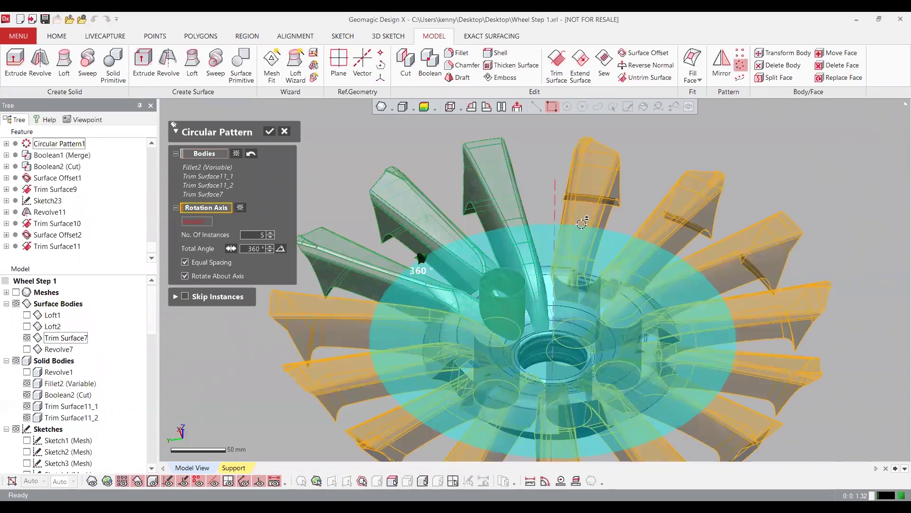
scroll(582, 223, "down", 2)
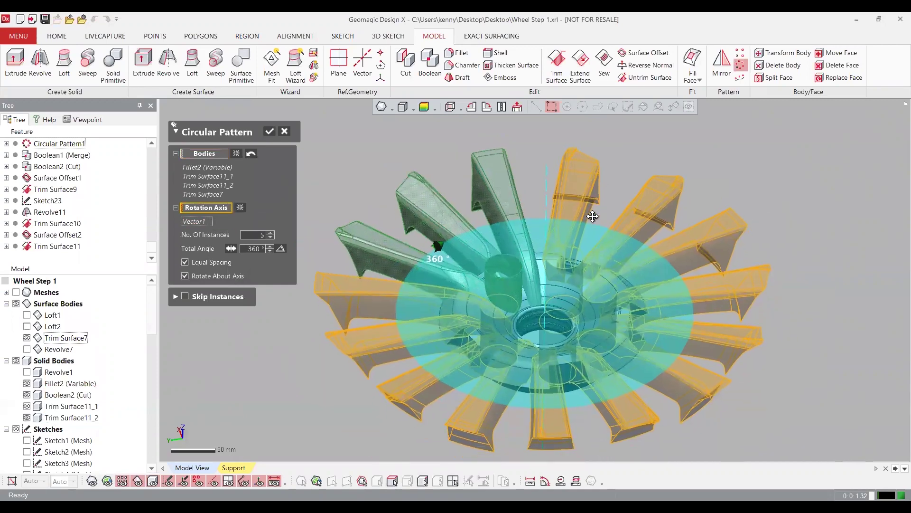
left_click(271, 133)
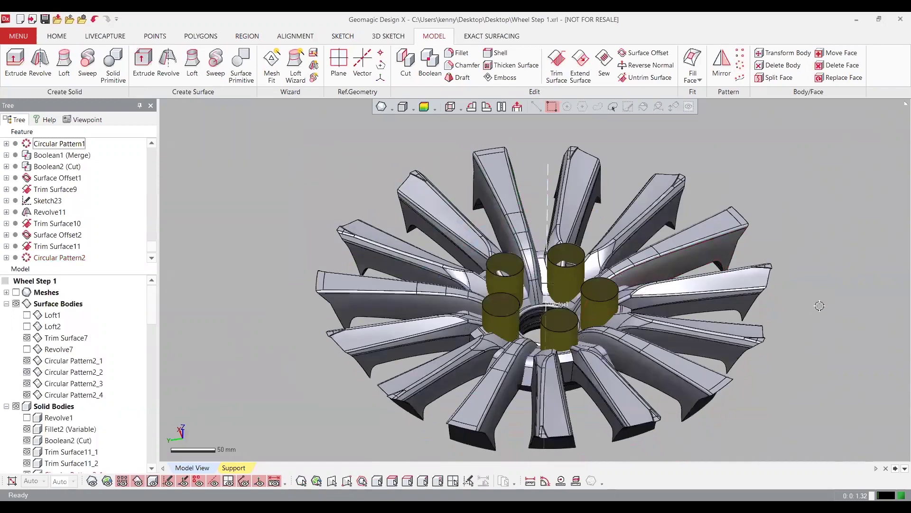
- Show Revolve1, hide surface bodies, and Boolean-merge all solid bodies into one wheel
right_click_drag(729, 329, 703, 361)
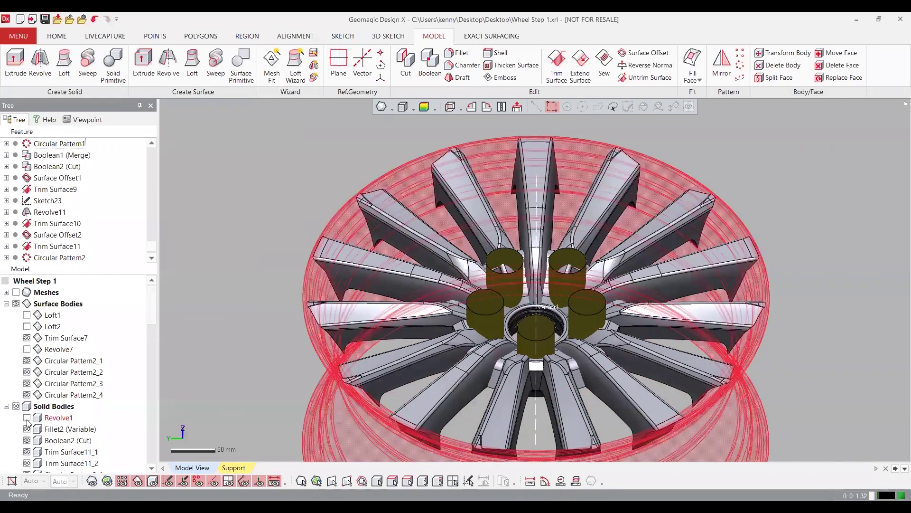
left_click(27, 419)
left_click(16, 303)
scroll(371, 302, "down", 3)
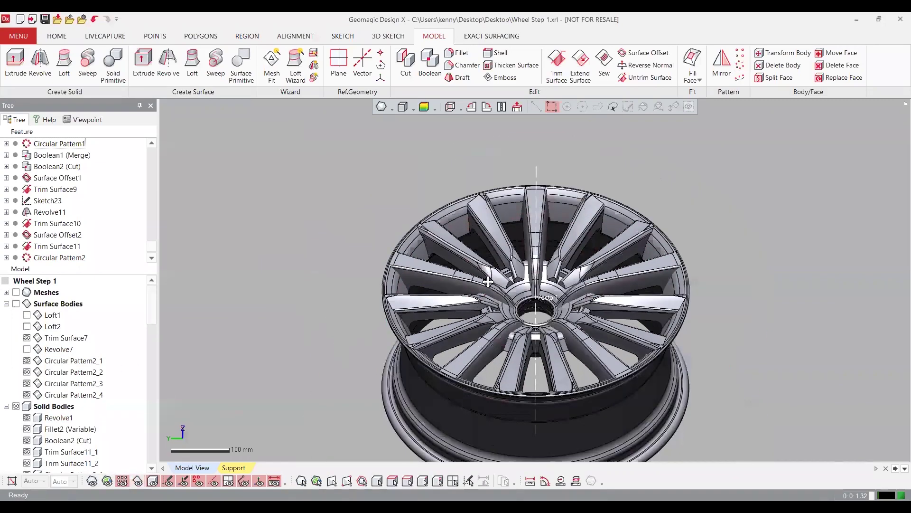
right_click_drag(494, 303, 524, 398)
left_click(430, 64)
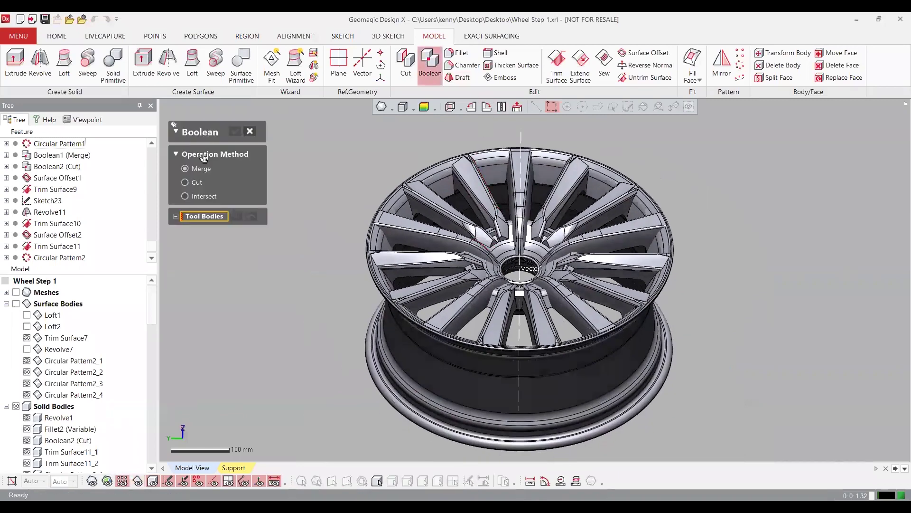
left_click_drag(742, 418, 324, 134)
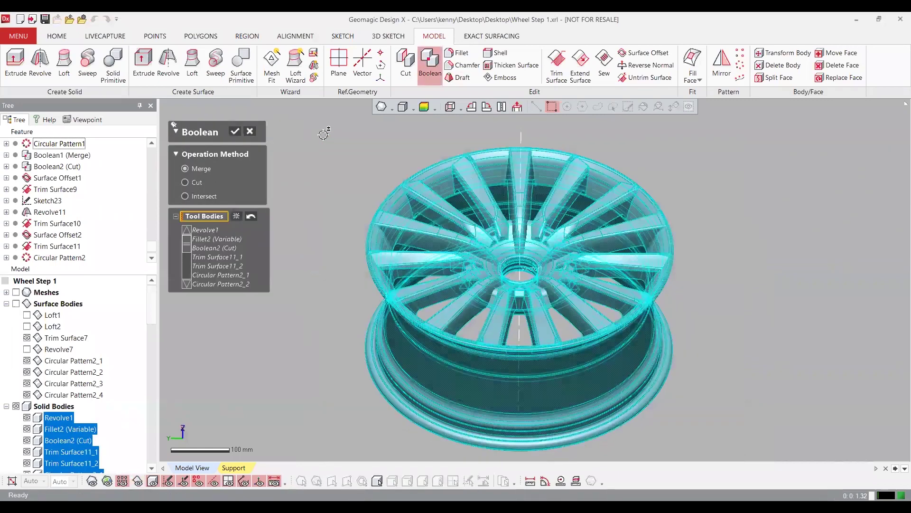
left_click(234, 132)
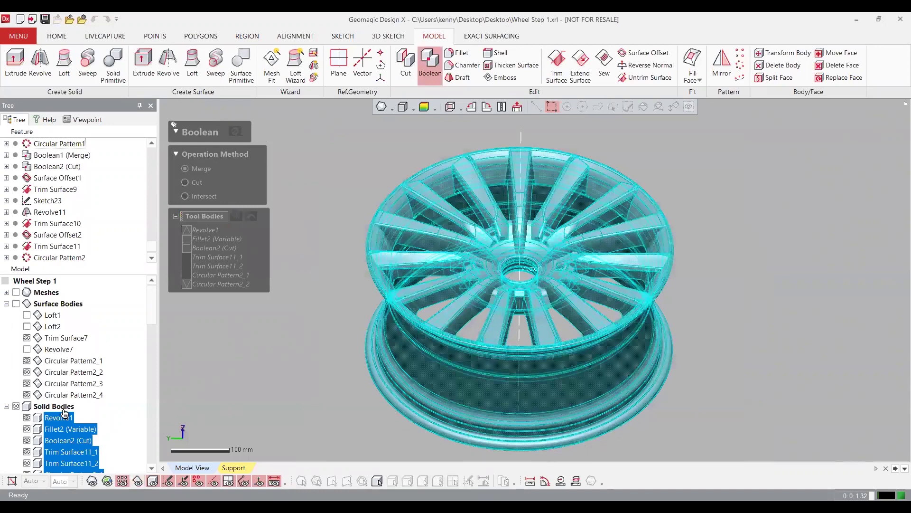
scroll(65, 413, "down", 6)
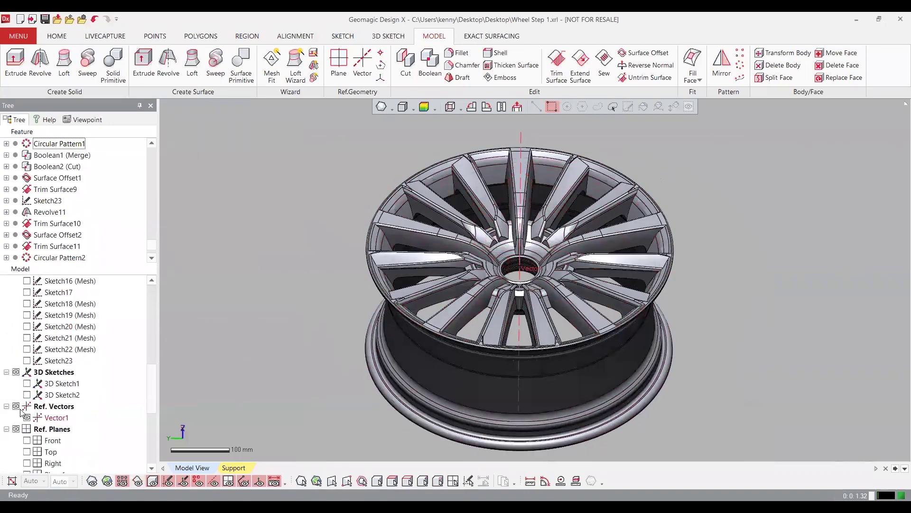
scroll(65, 372, "up", 8)
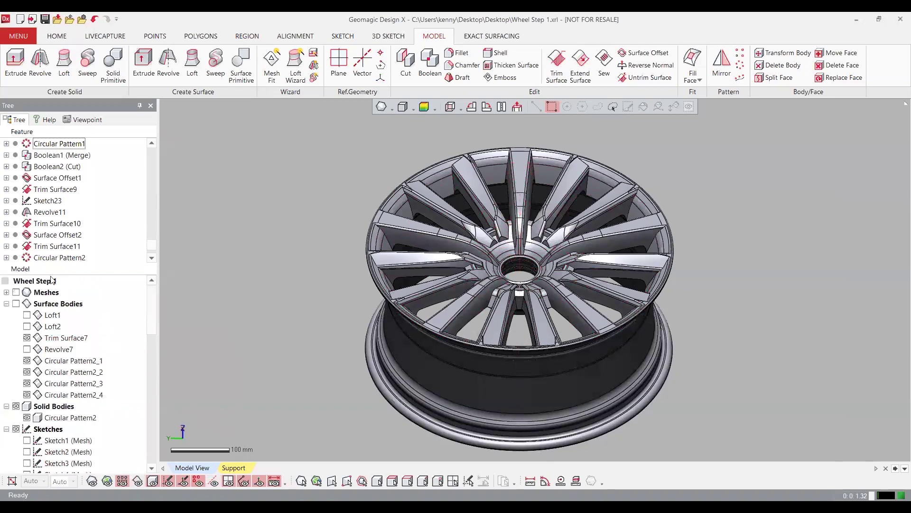
left_click(406, 66)
scroll(520, 271, "up", 3)
- Cut the wheel body with Trim Surface7 and the patterned cylinders, keeping the wheel
left_click(514, 225)
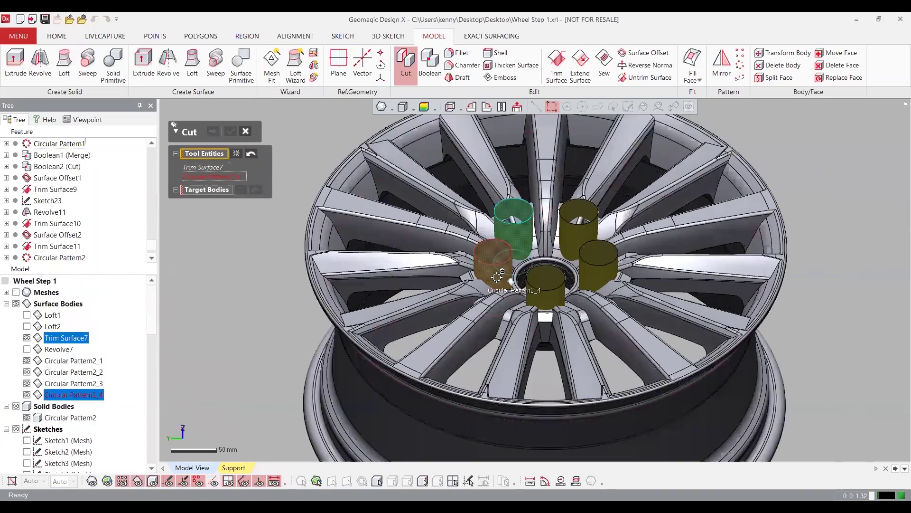
left_click(497, 277)
left_click(546, 285)
left_click(599, 268)
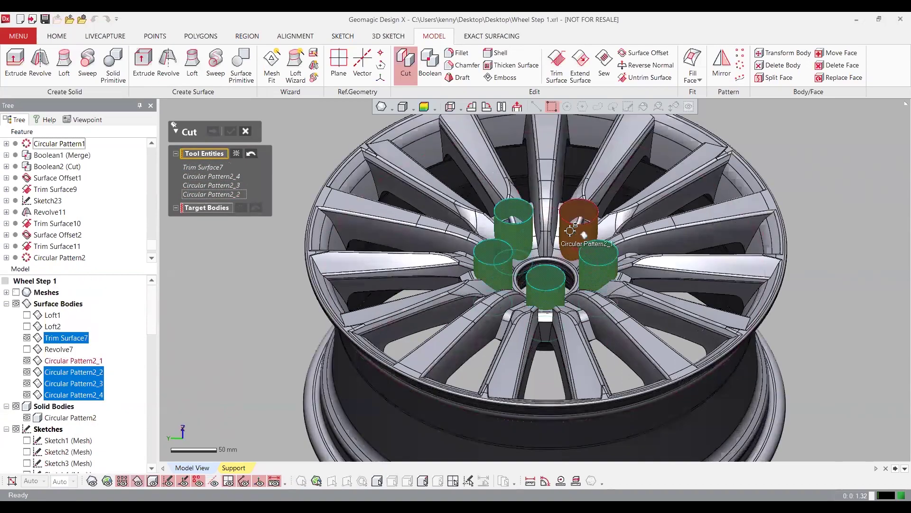
left_click(570, 230)
left_click(207, 217)
left_click(332, 247)
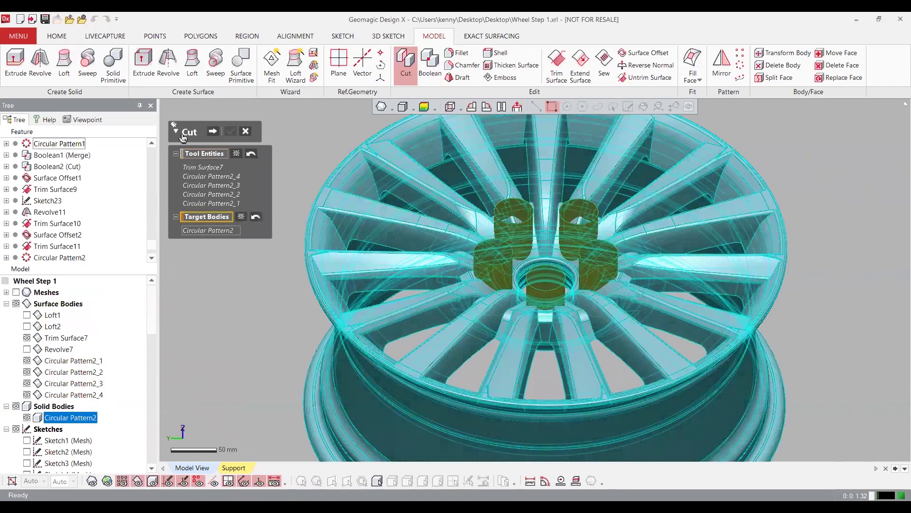
left_click(214, 133)
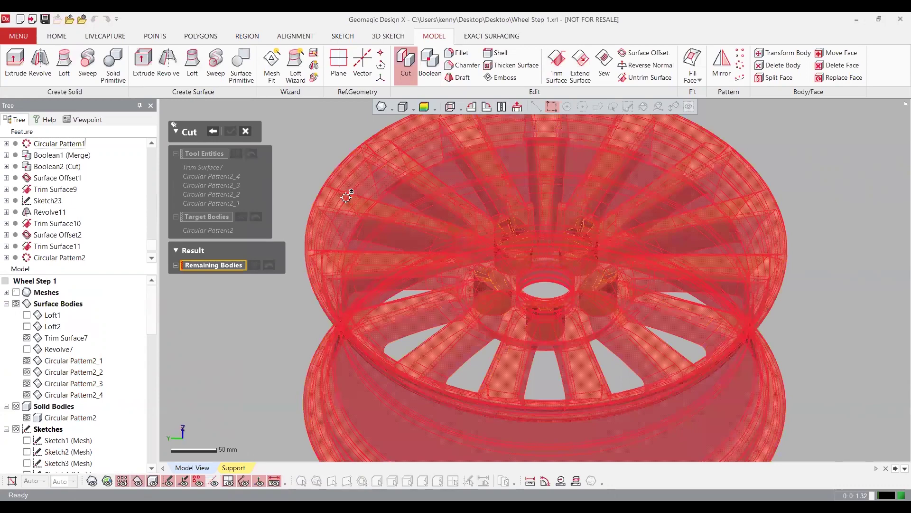
left_click(346, 197)
left_click(231, 133)
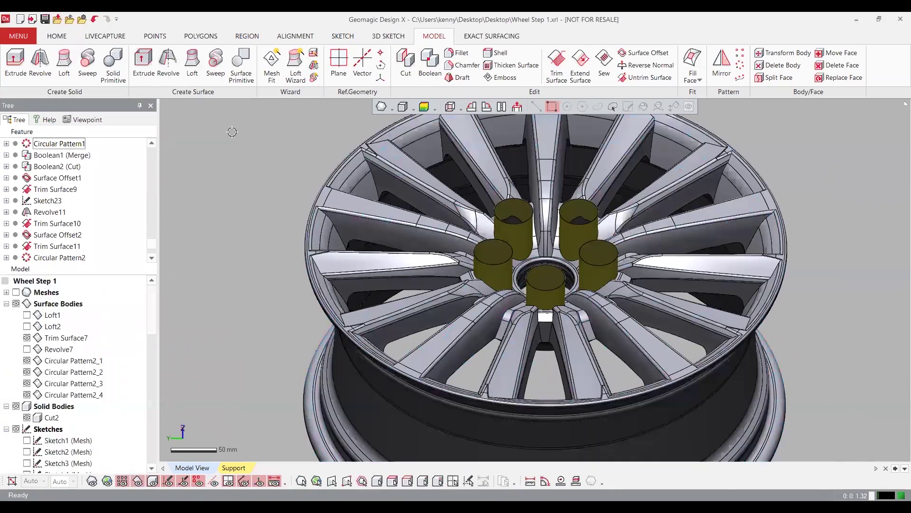
- Hide the five cutting cylinders and turn the wheel face-on
left_click(26, 337)
left_click(26, 360)
left_click(26, 372)
left_click(27, 383)
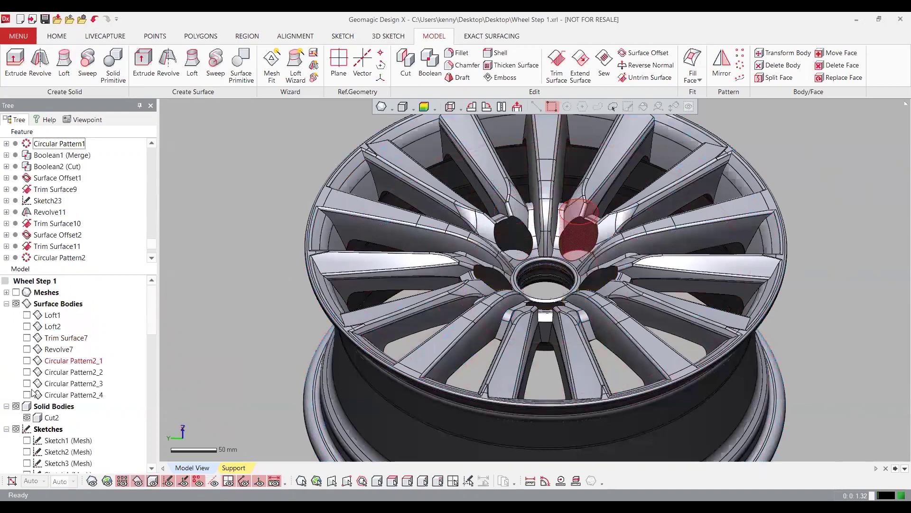
left_click(26, 395)
scroll(560, 266, "up", 3)
right_click_drag(560, 265, 527, 257)
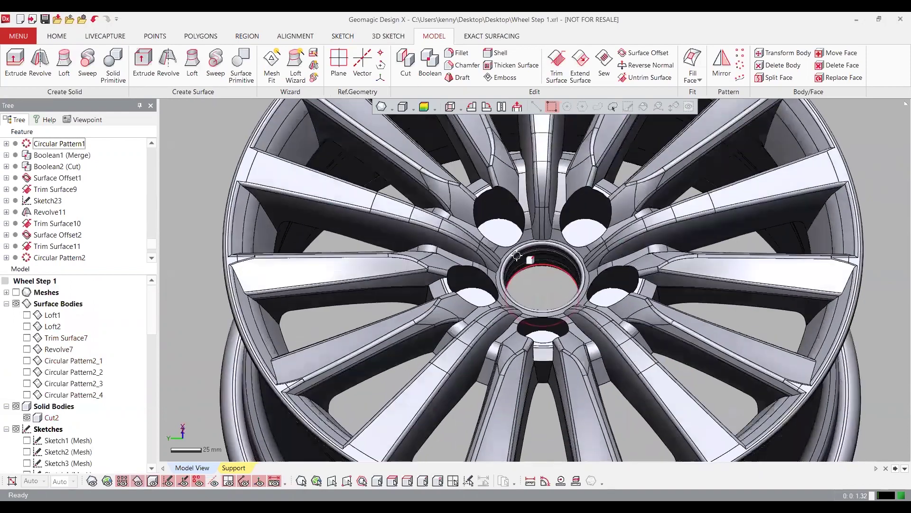
- Create a Mesh Sketch on the wheel's front face with a 208.5 mm silhouette range
left_click(342, 37)
left_click(26, 80)
left_click(19, 97)
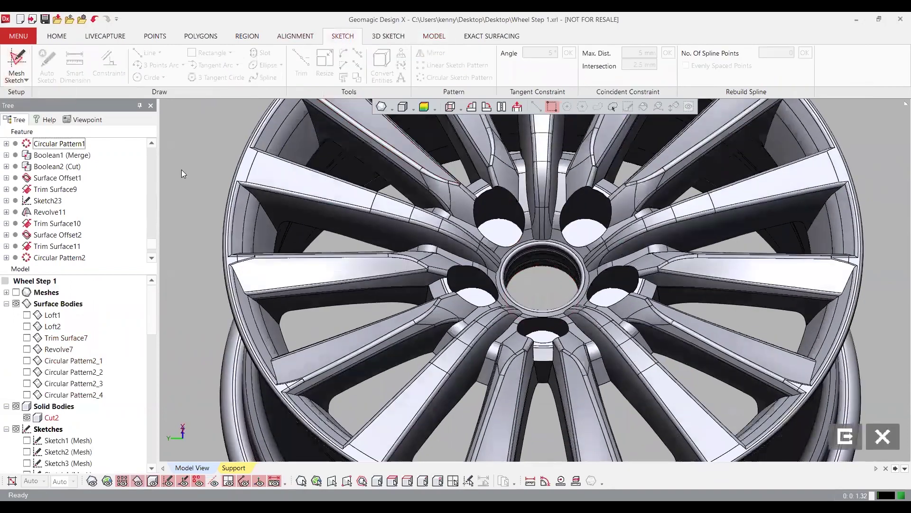
left_click(503, 238)
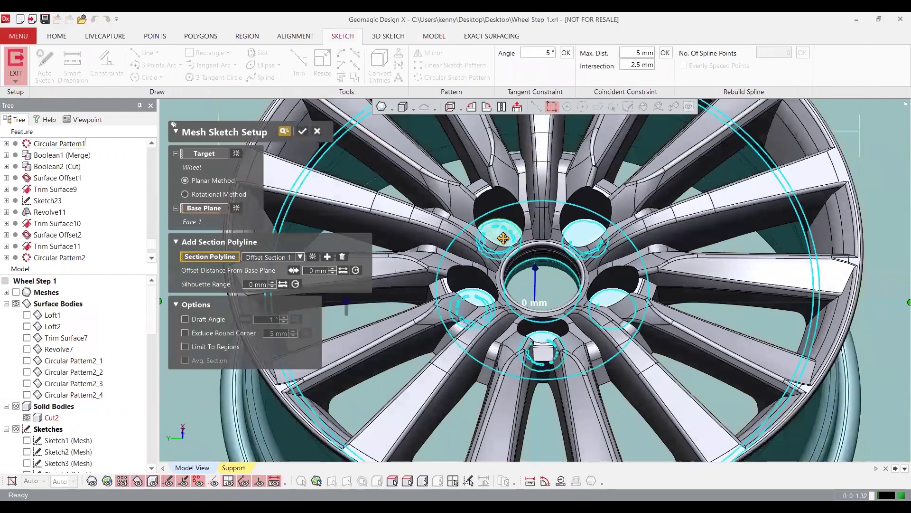
left_click(15, 304)
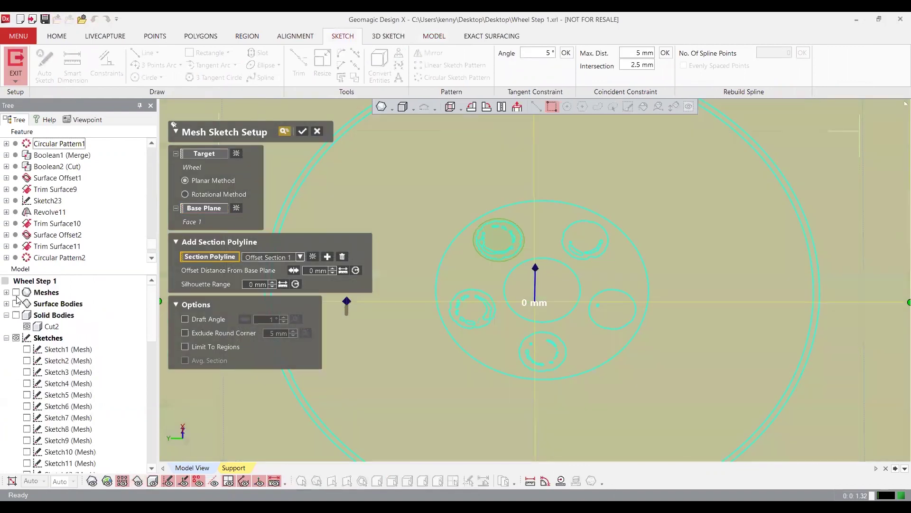
right_click_drag(333, 314, 396, 303)
left_click_drag(396, 304, 396, 236)
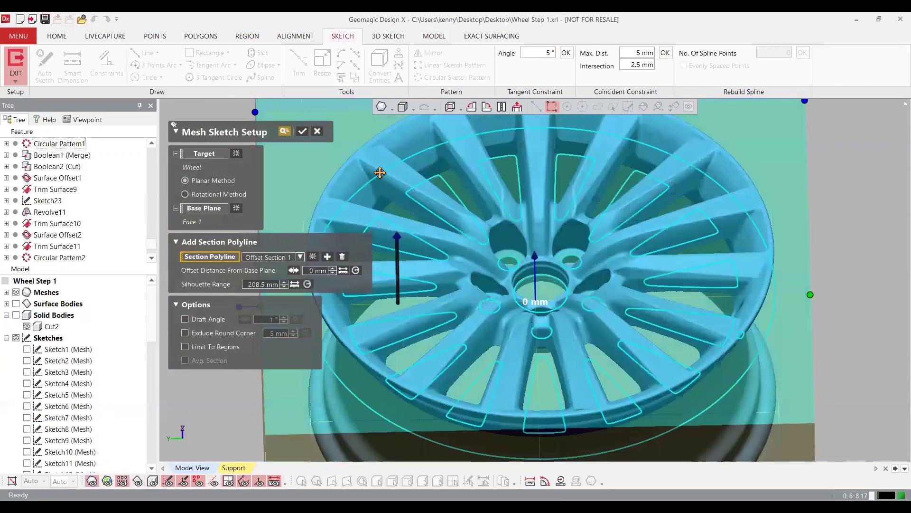
left_click(301, 133)
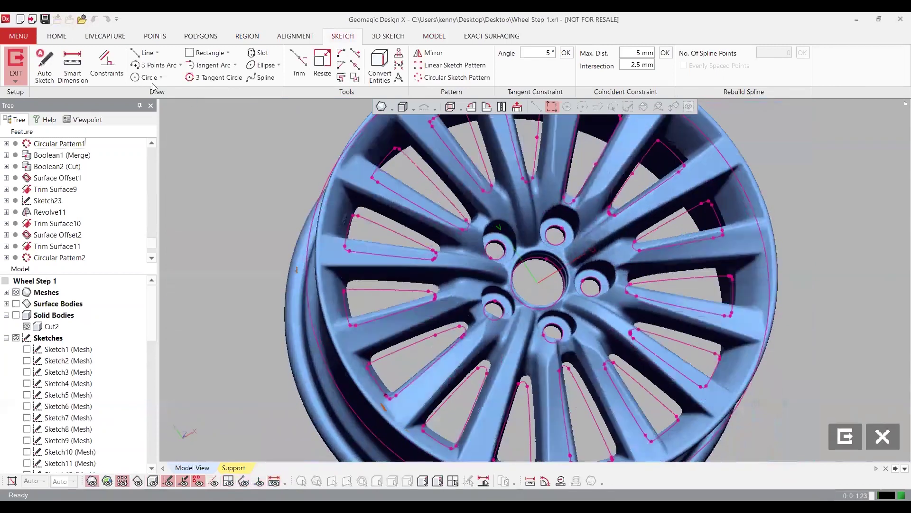
- Fit a circle to the left bolt hole and dimension its radius to 11.25 mm
left_click(148, 78)
scroll(535, 298, "up", 3)
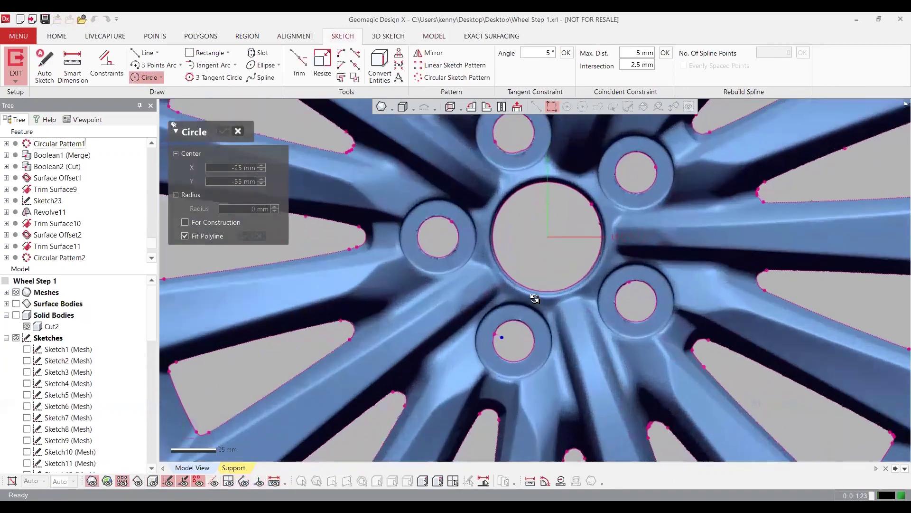
left_click(441, 246)
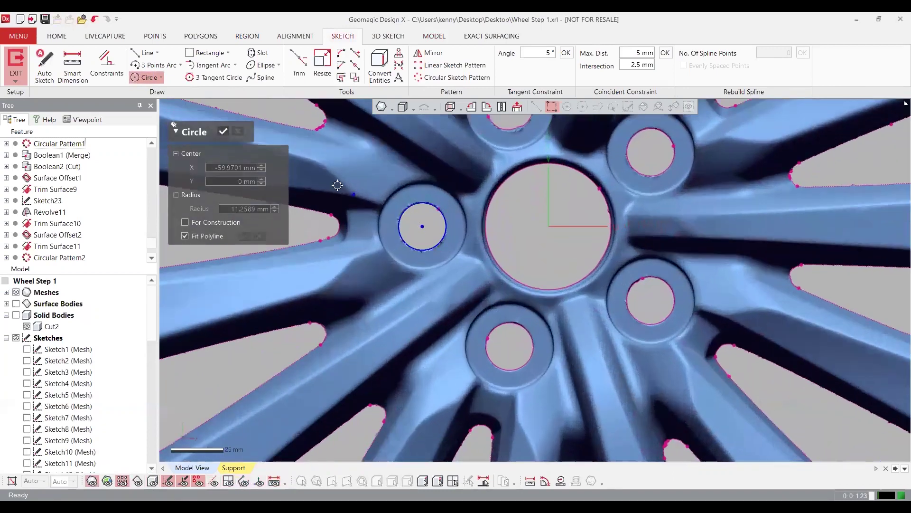
left_click(224, 132)
left_click(73, 66)
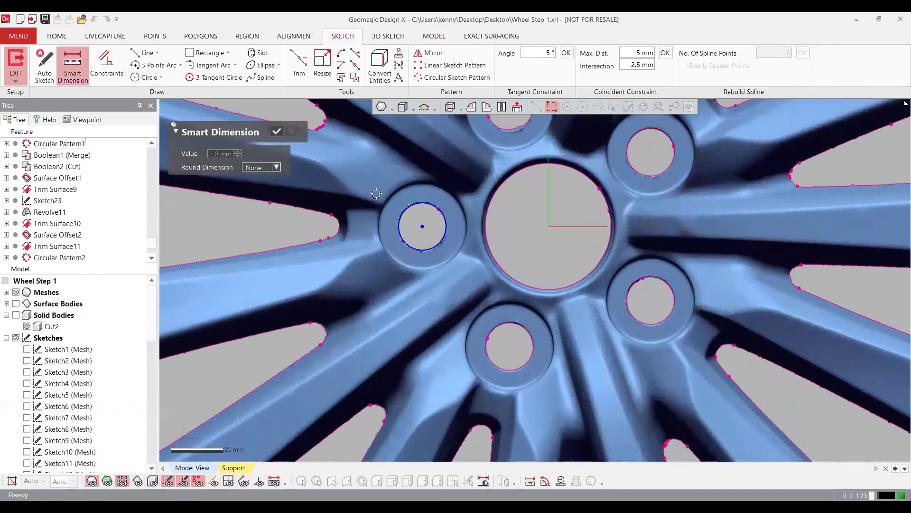
left_click(408, 213)
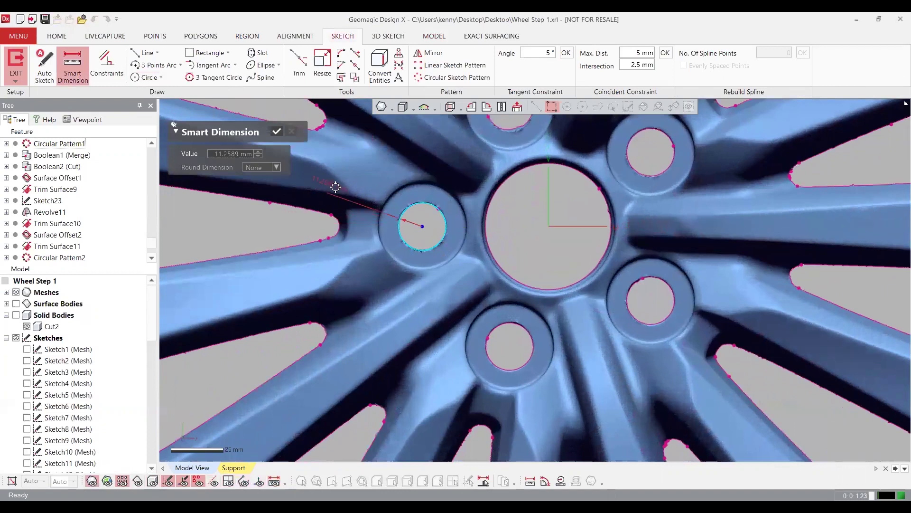
left_click(373, 167)
type("11")
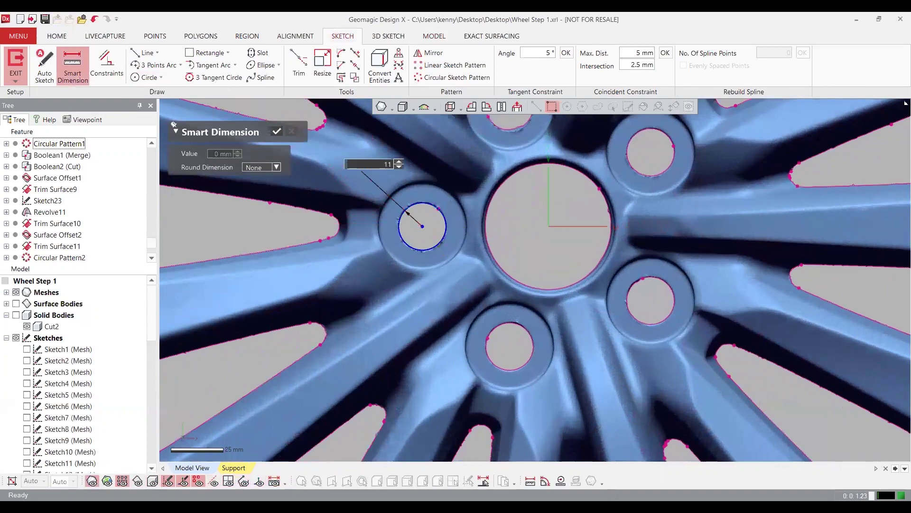
type(".25")
key("Return")
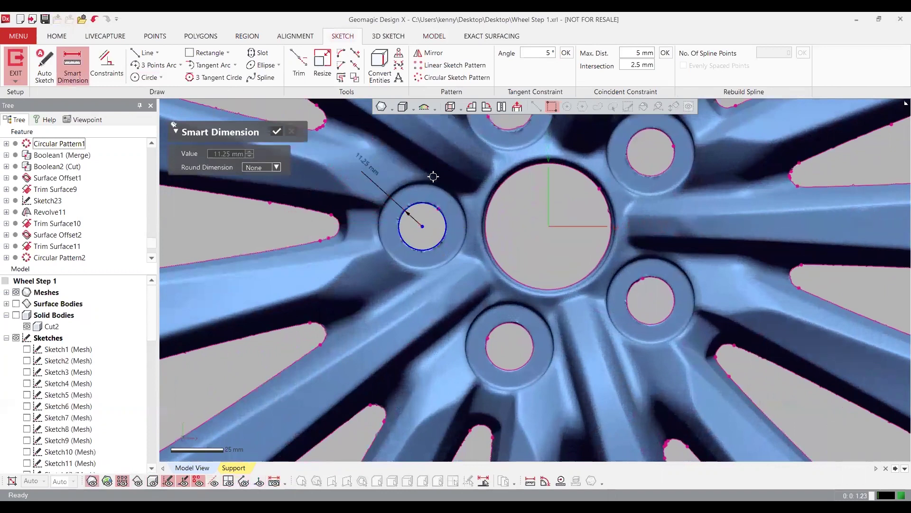
key("Escape")
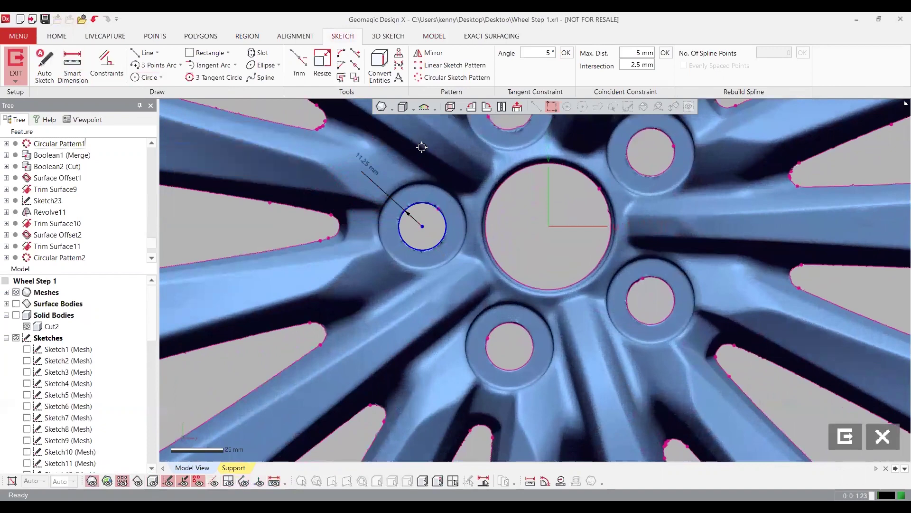
- Circularly pattern the lug circle around the hub centre
left_click(444, 77)
left_click(436, 208)
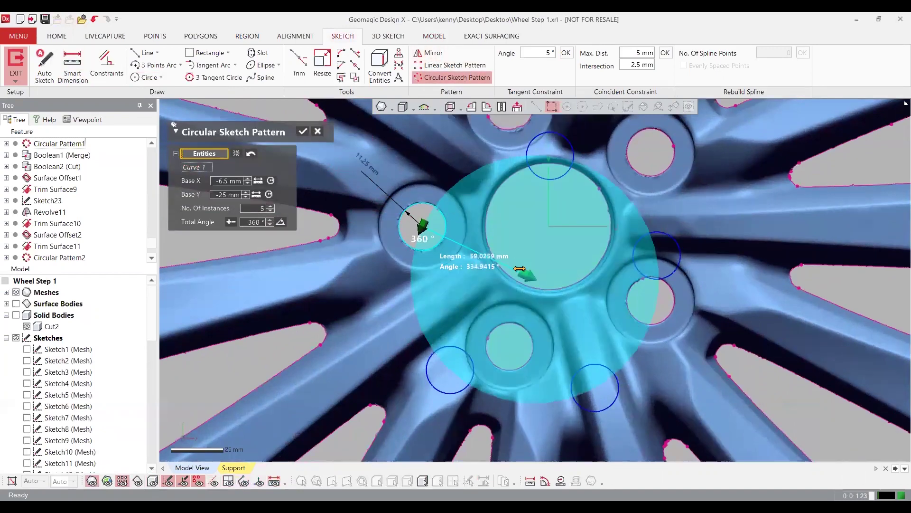
left_click_drag(531, 278, 549, 225)
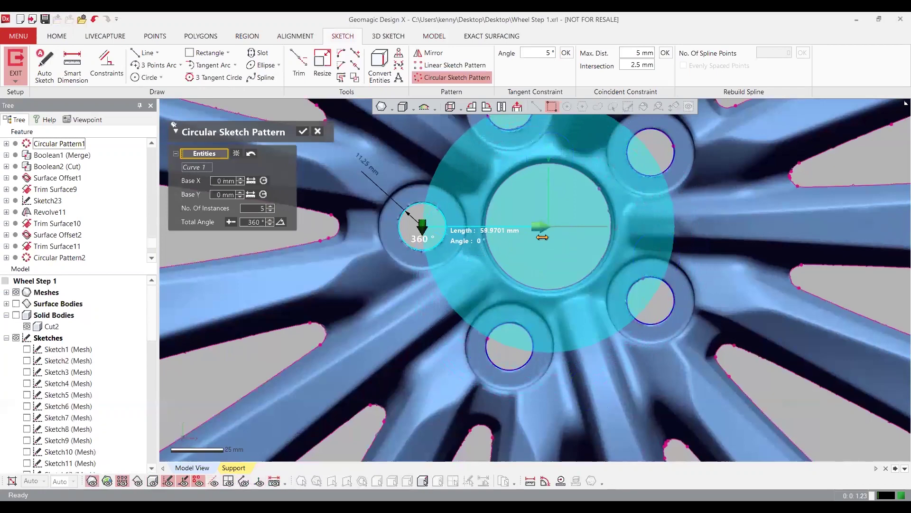
left_click(307, 133)
- Extrude Sketch24 as a Mid Plane cut to recess the lug holes into the hub
scroll(613, 319, "down", 3)
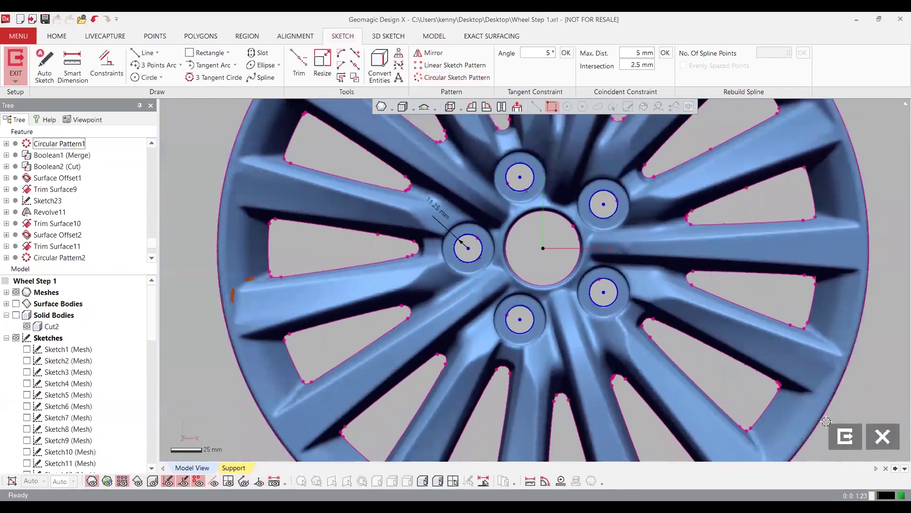
left_click(845, 436)
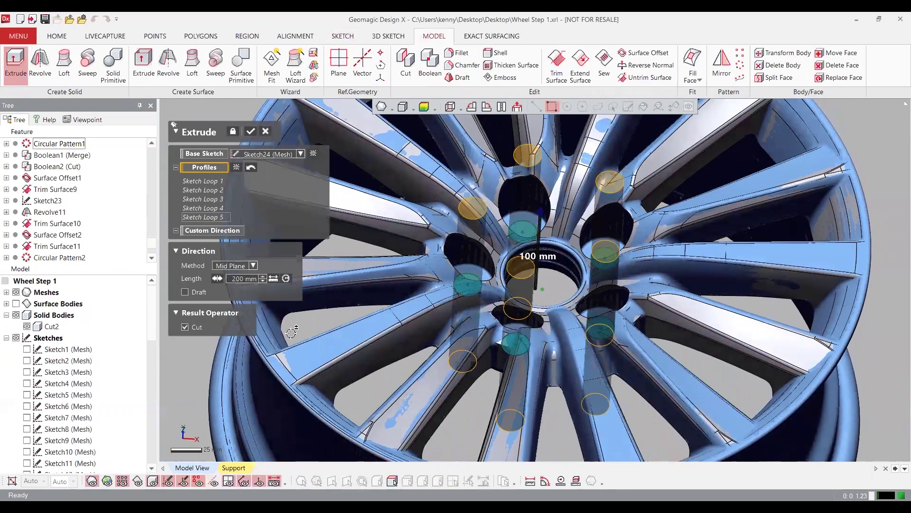
left_click(250, 133)
right_click_drag(494, 247, 510, 254)
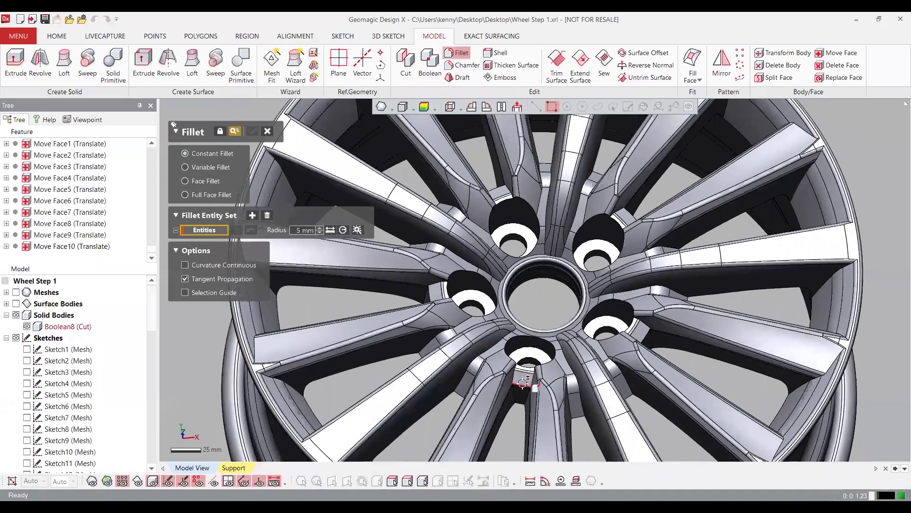
- Select the lug-hole, hub and spoke edges for a constant fillet
left_click(523, 383)
left_click(646, 333)
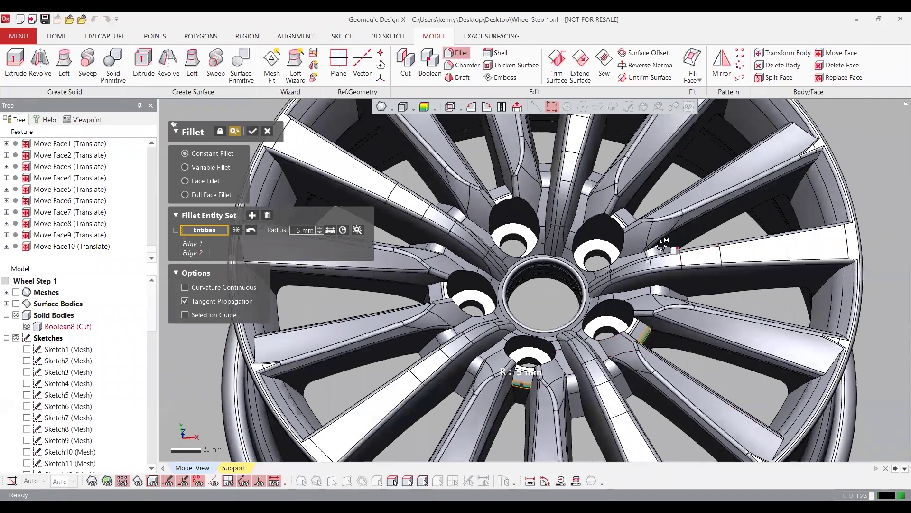
right_click_drag(661, 245, 642, 221)
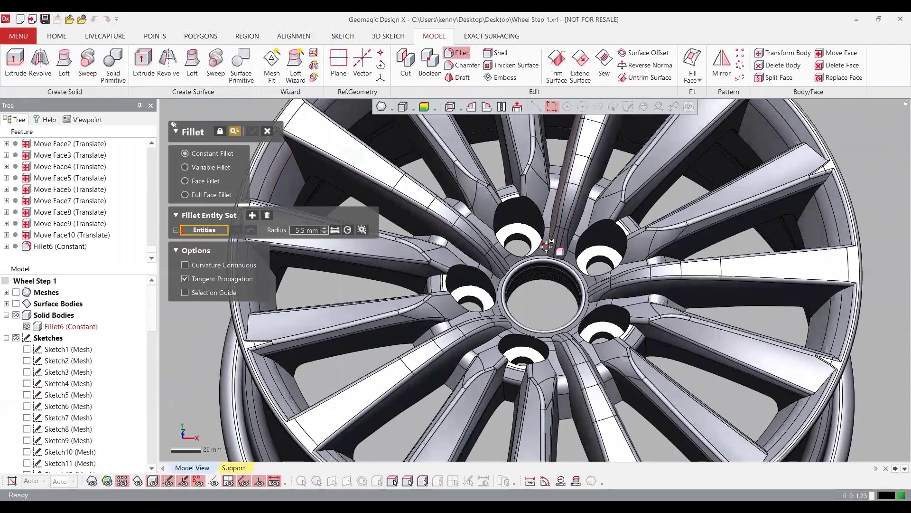
left_click(548, 247)
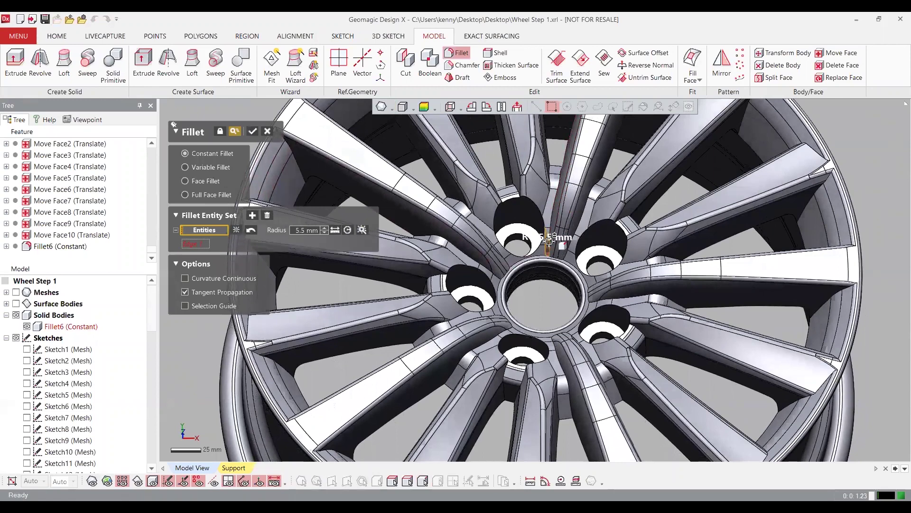
left_click(558, 204)
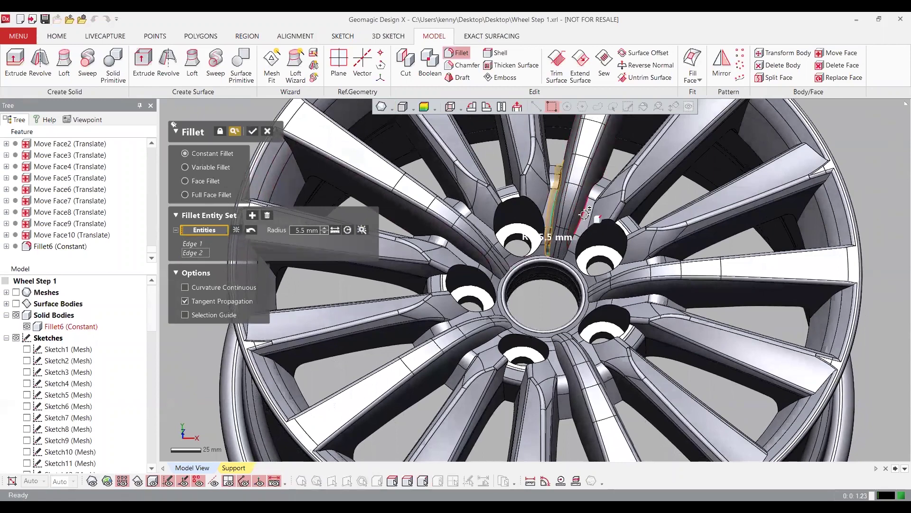
left_click(585, 214)
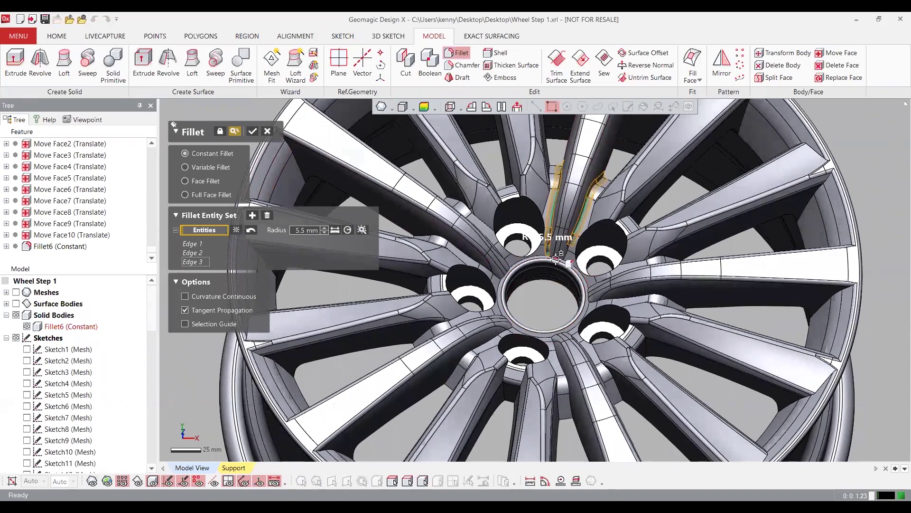
left_click(567, 325)
left_click(597, 286)
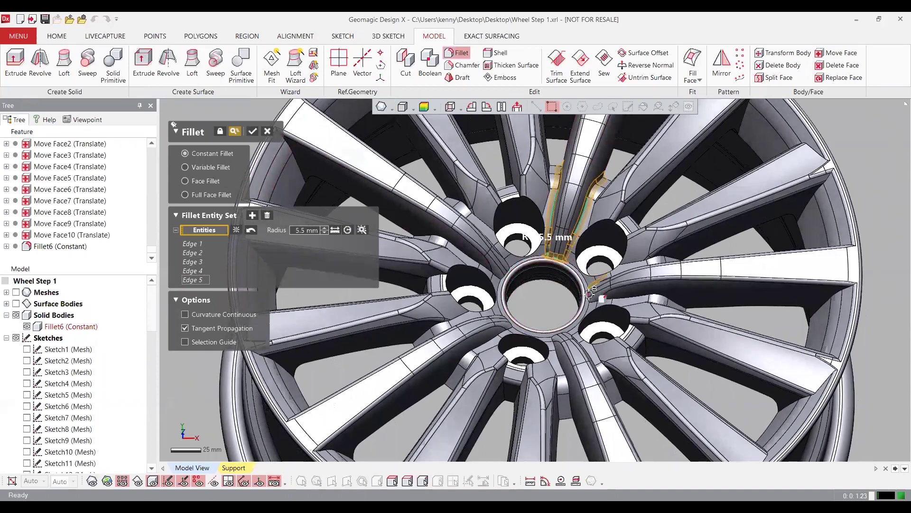
left_click(592, 301)
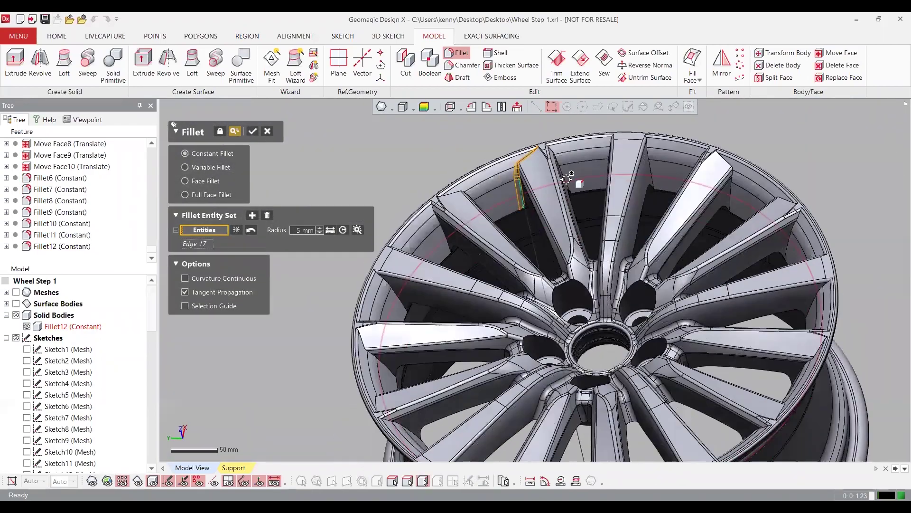
left_click(567, 179)
- Add the rim-side spoke edges and spoke-opening cutout edges, then apply the fillet
right_click_drag(566, 179, 669, 205)
left_click(588, 193)
left_click(593, 190)
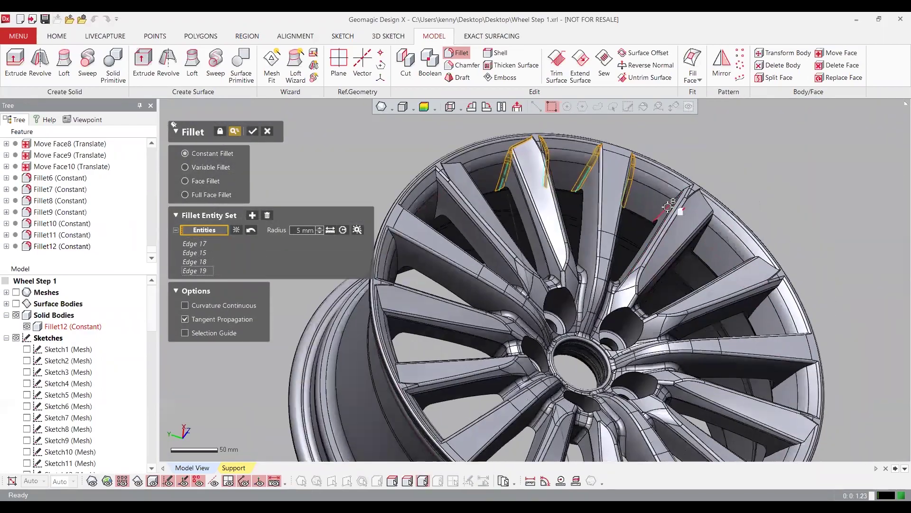
left_click(672, 204)
left_click(735, 258)
right_click_drag(735, 257, 732, 270)
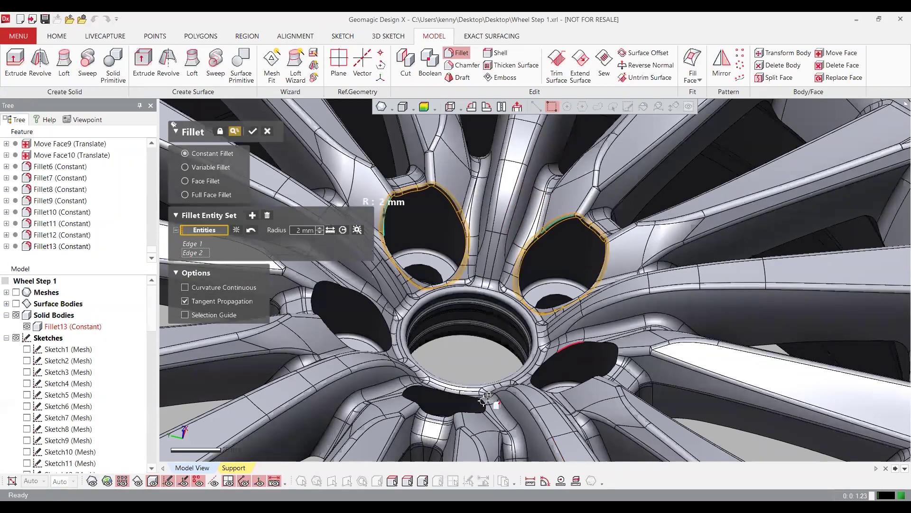
left_click(484, 400)
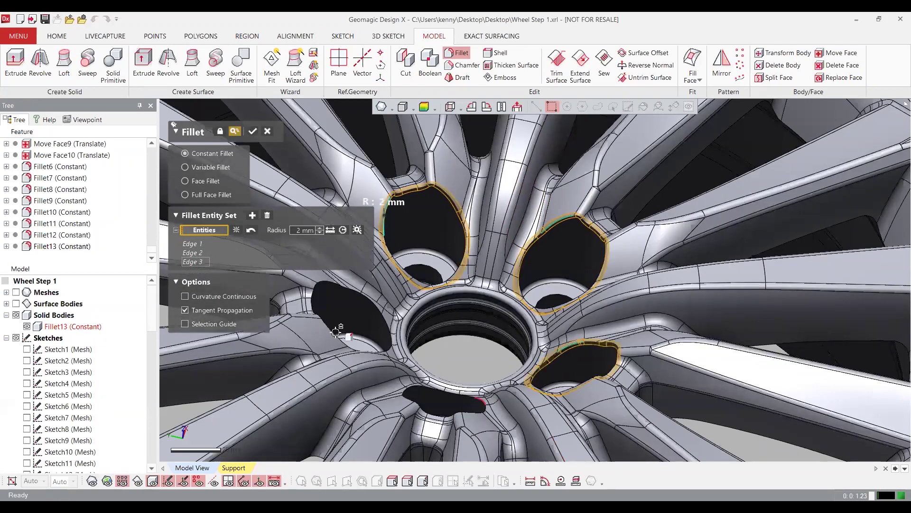
left_click(335, 333)
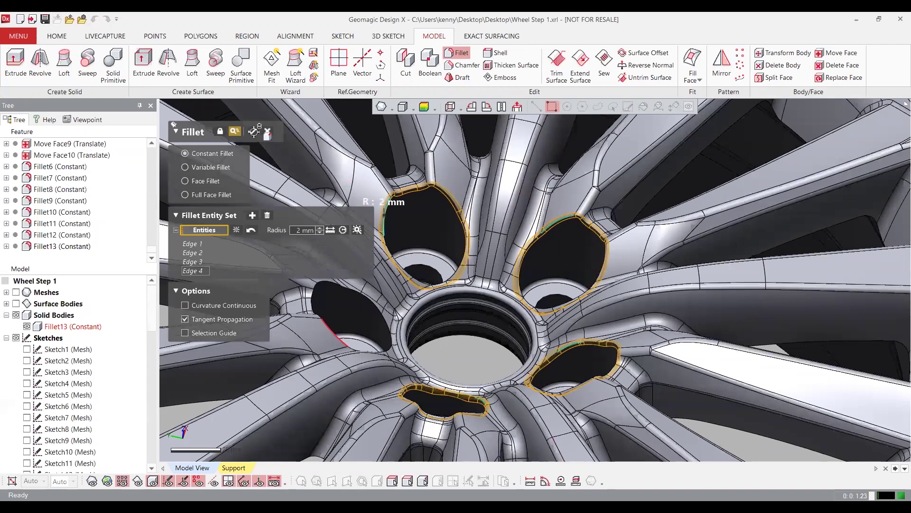
left_click(255, 132)
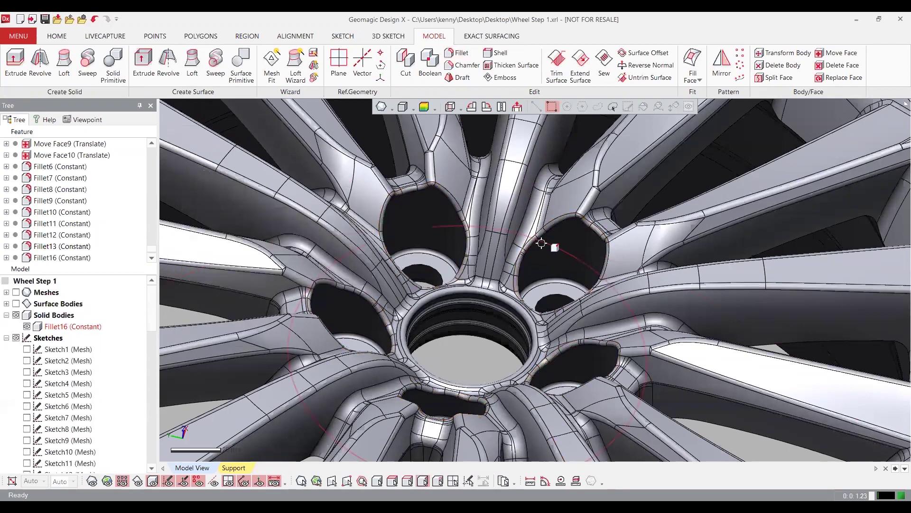
- Show the wheel body's Deviation for Body map in Accuracy Analyzer with a ±0.3 tolerance band
scroll(546, 249, "down", 5)
right_click_drag(510, 279, 603, 267)
scroll(522, 246, "down", 3)
scroll(565, 380, "up", 3)
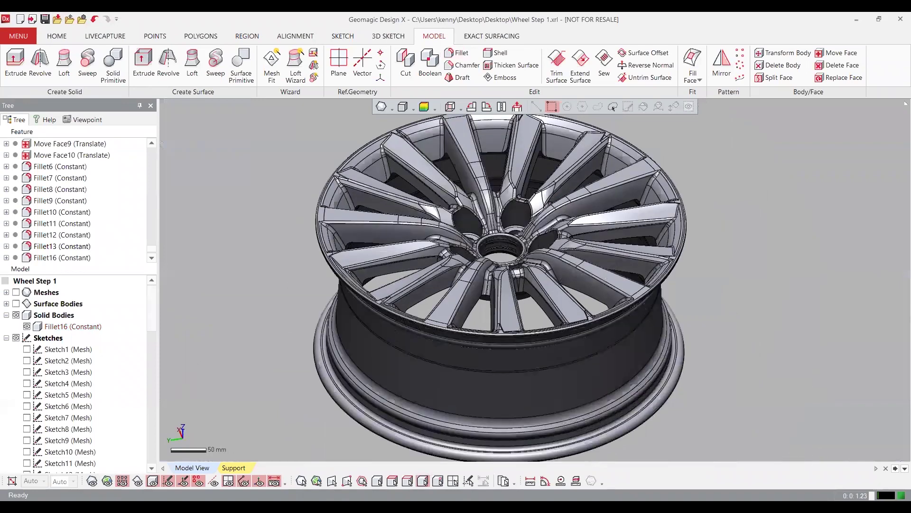
right_click(801, 474)
left_click(831, 305)
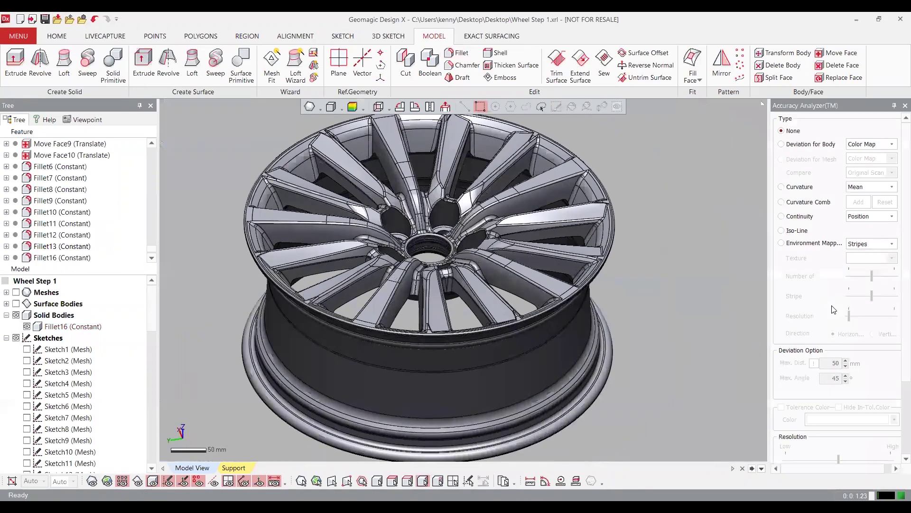
left_click(811, 146)
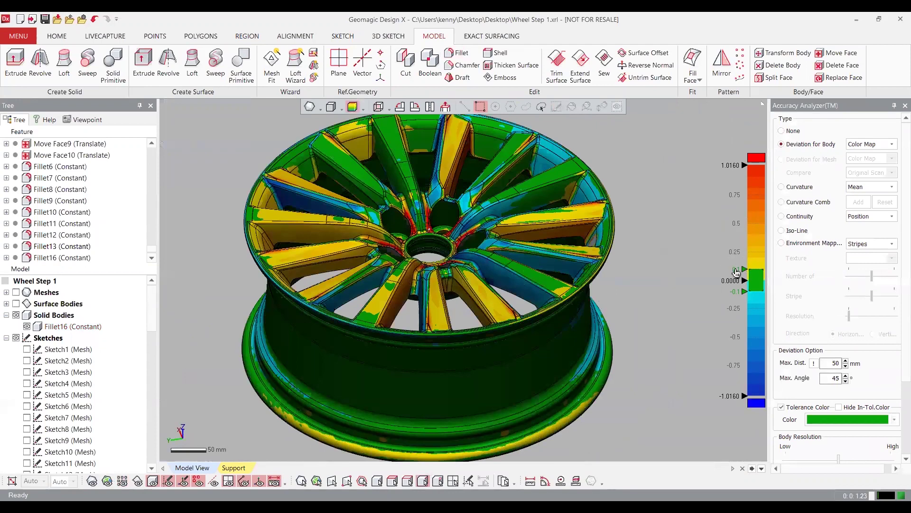
left_click_drag(756, 264, 757, 246)
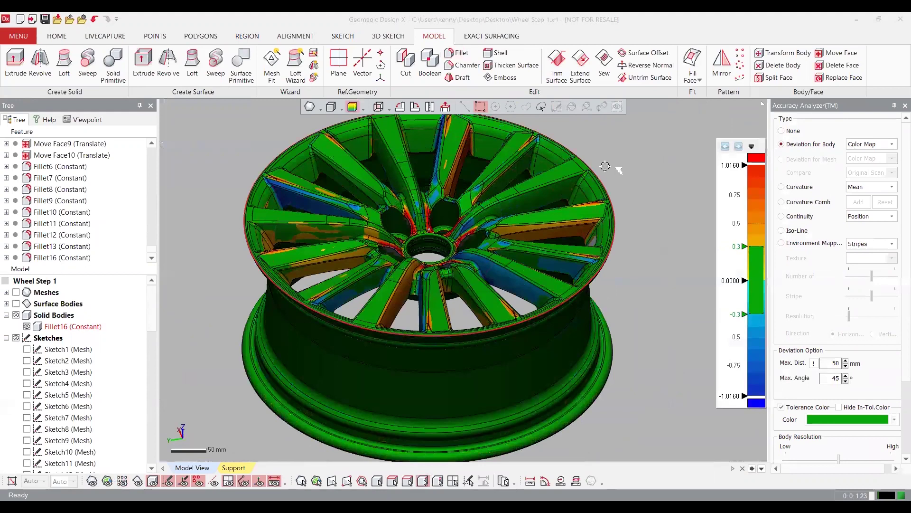
left_click(905, 106)
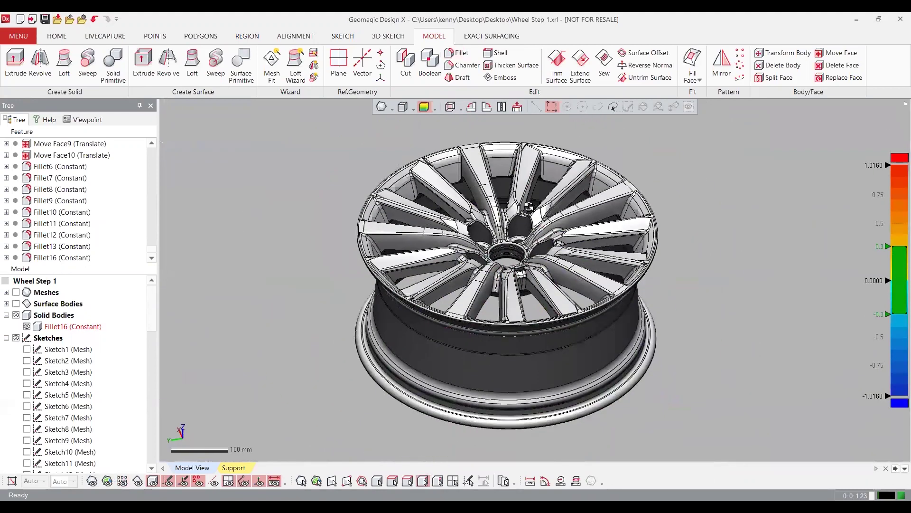
right_click_drag(529, 207, 753, 203)
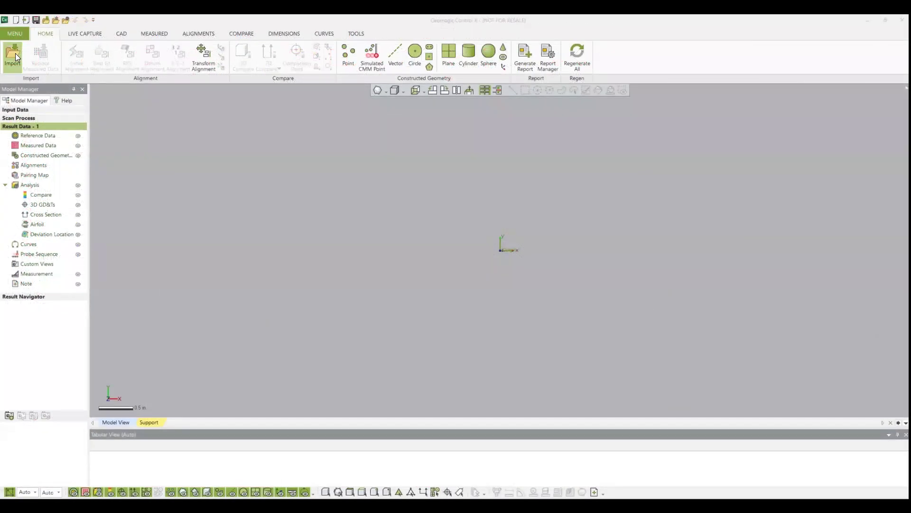
- Import the Aircraft Bracket CAD Model.X_T and Scan Data.stl files
left_click(13, 56)
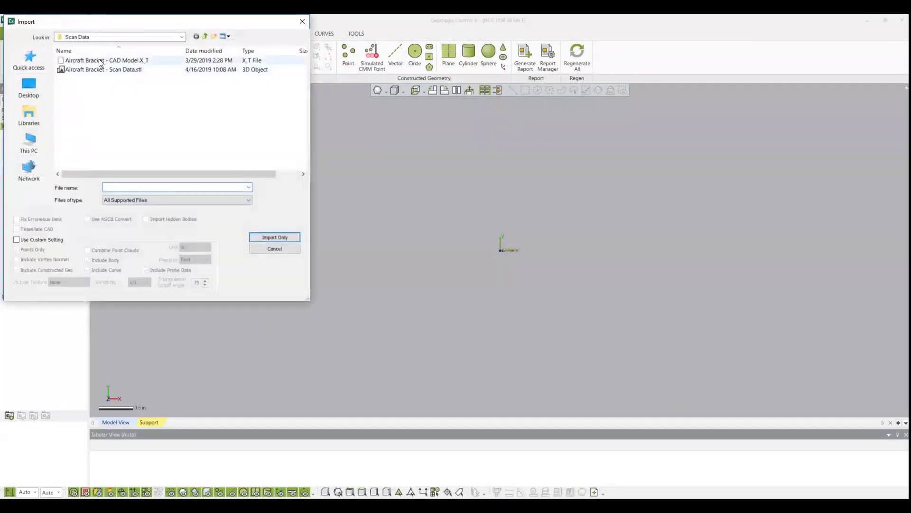
left_click(99, 60)
left_click(295, 237)
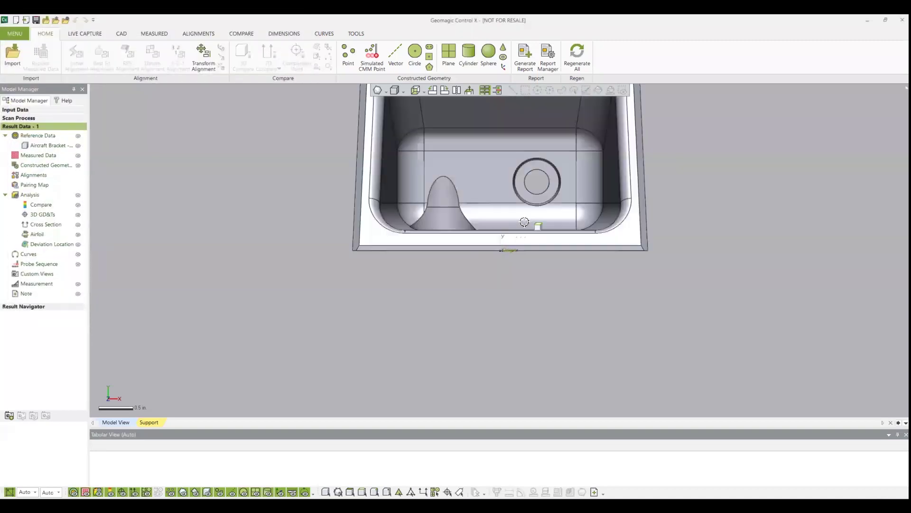
right_click_drag(643, 230, 421, 185)
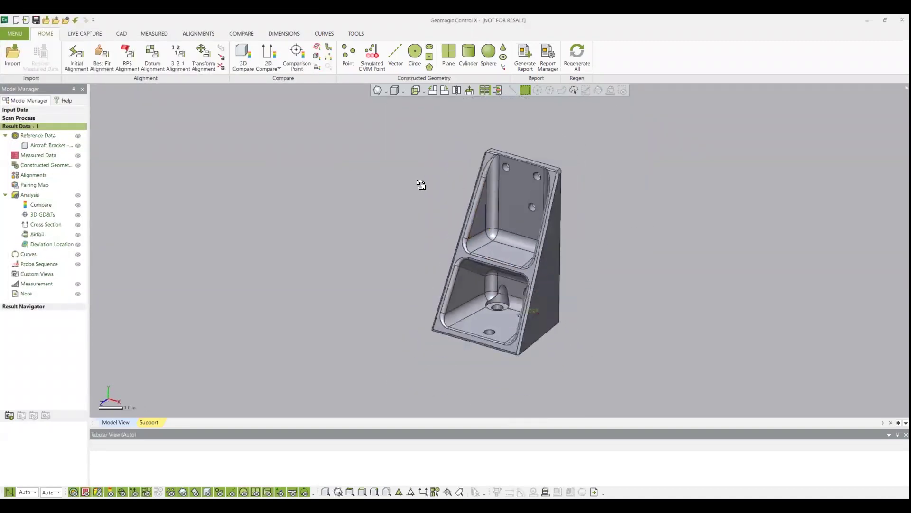
left_click(12, 53)
left_click(123, 70)
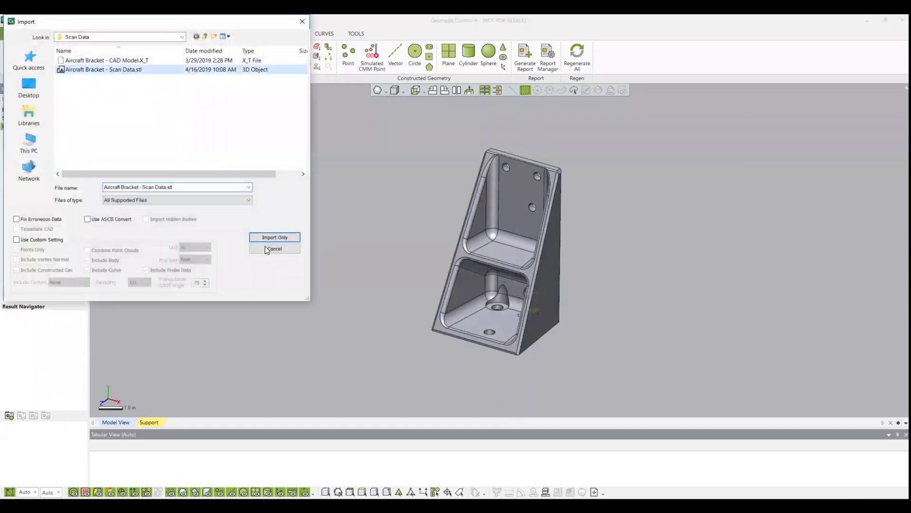
left_click(274, 237)
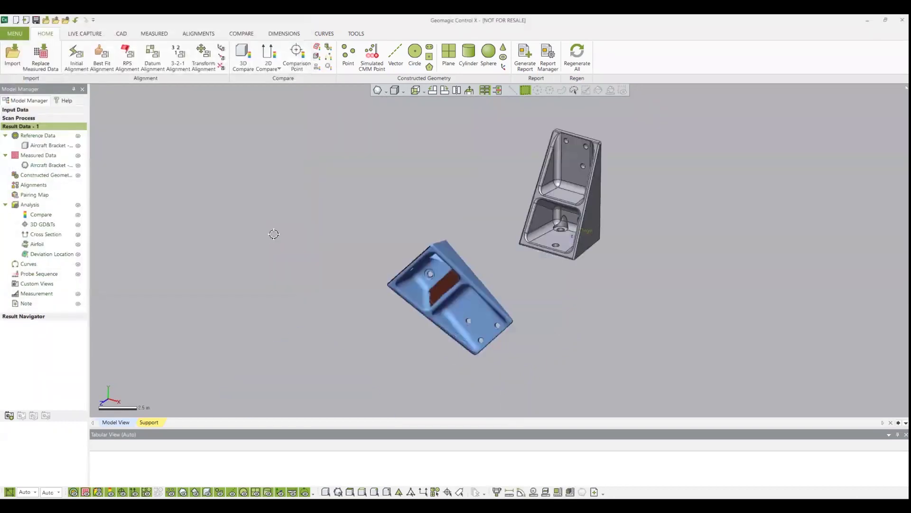
- Align the scan to the CAD with Initial Alignment then Best Fit Alignment (RMS 0.0136)
left_click(76, 56)
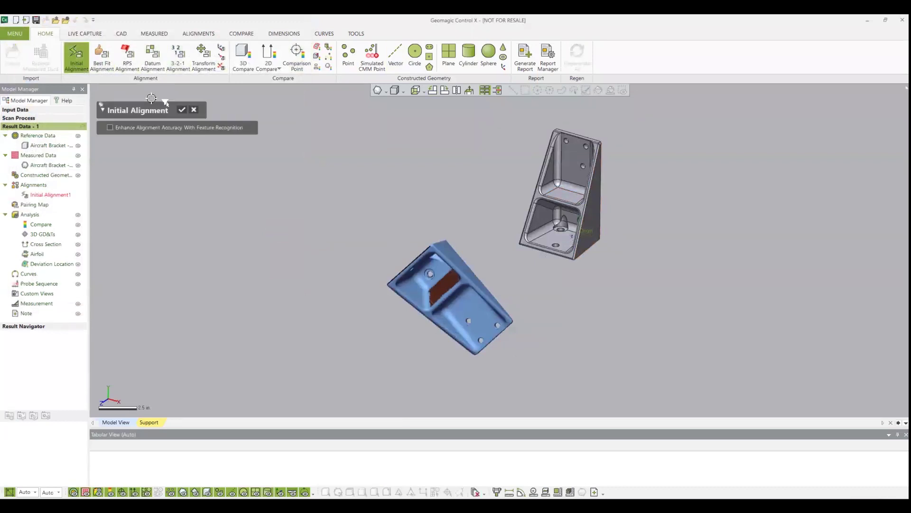
left_click(183, 110)
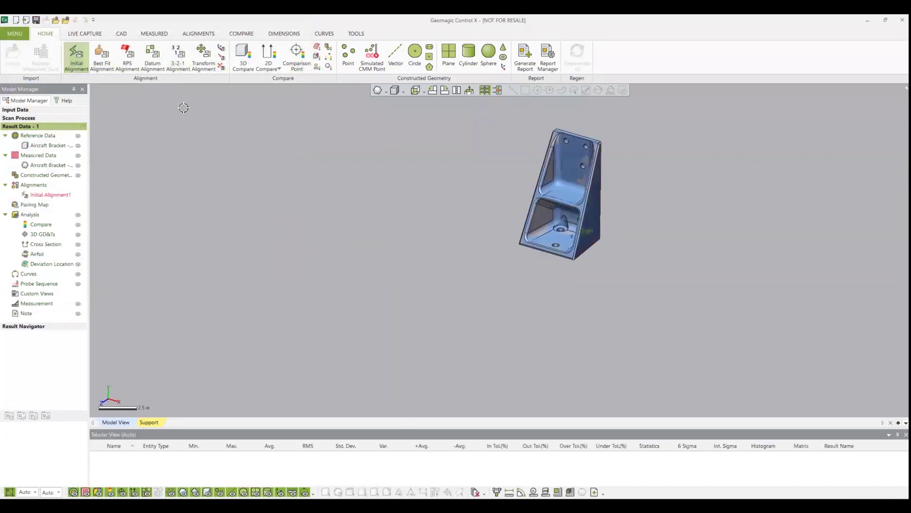
left_click(102, 61)
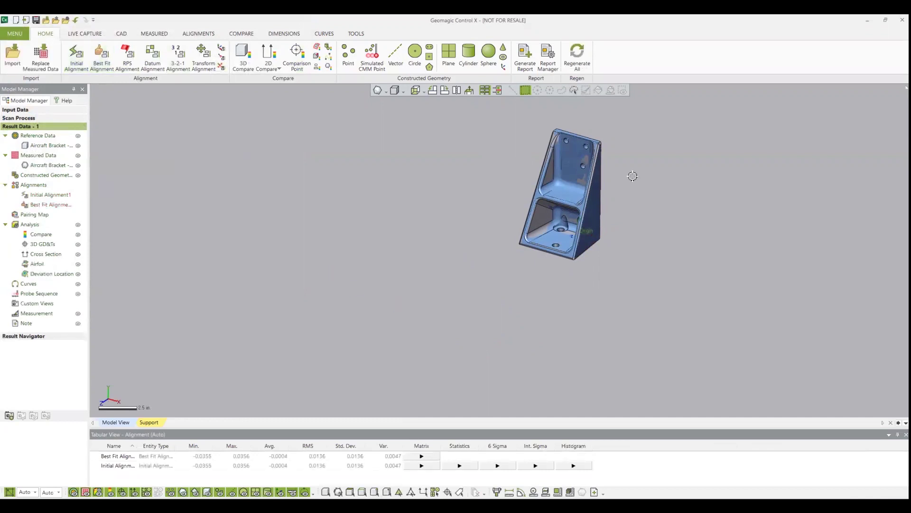
scroll(606, 145, "up", 5)
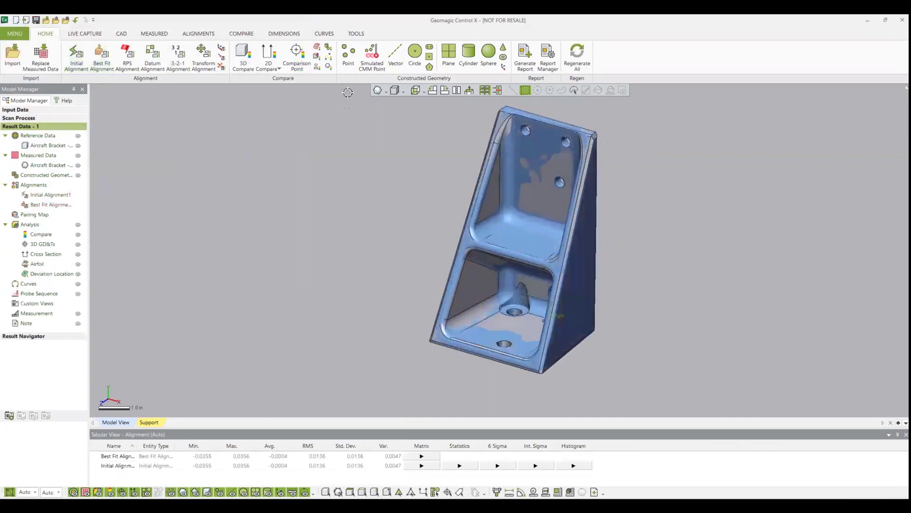
left_click(272, 37)
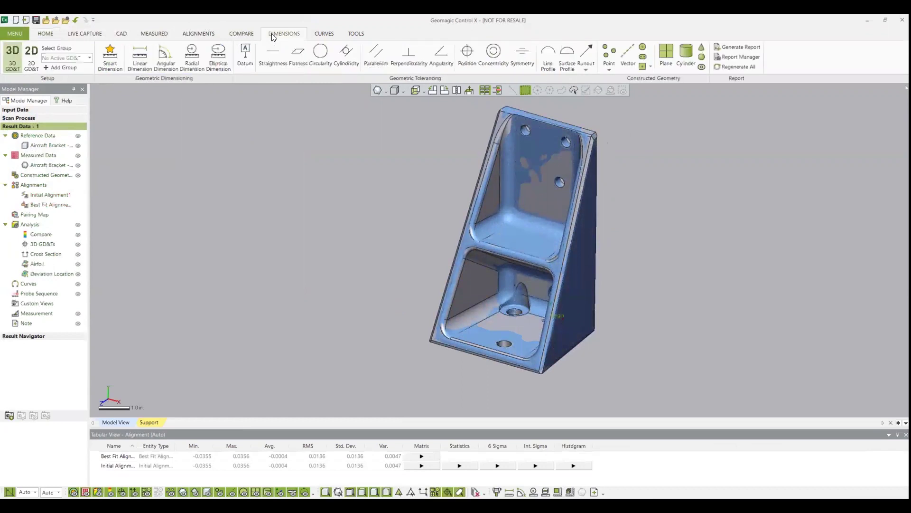
- Add a 1.5554 linear dimension between the two upper holes
left_click(140, 66)
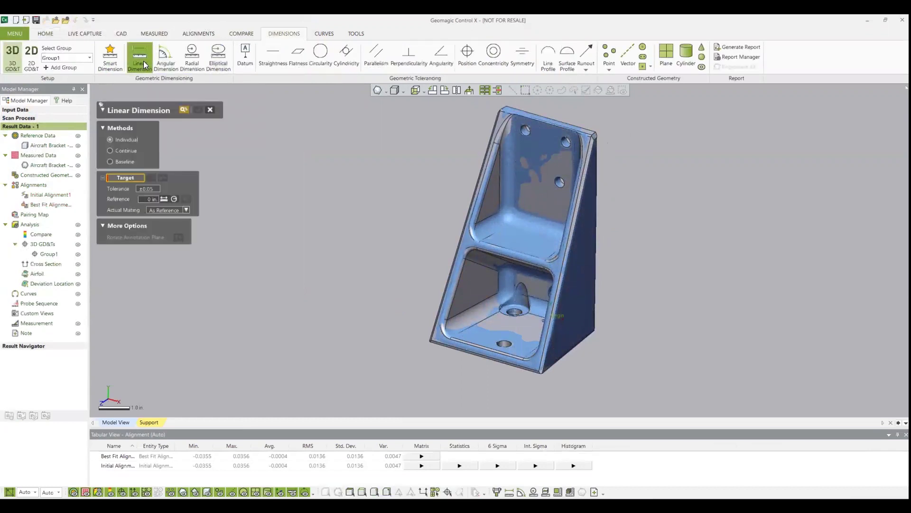
scroll(520, 124, "up", 4)
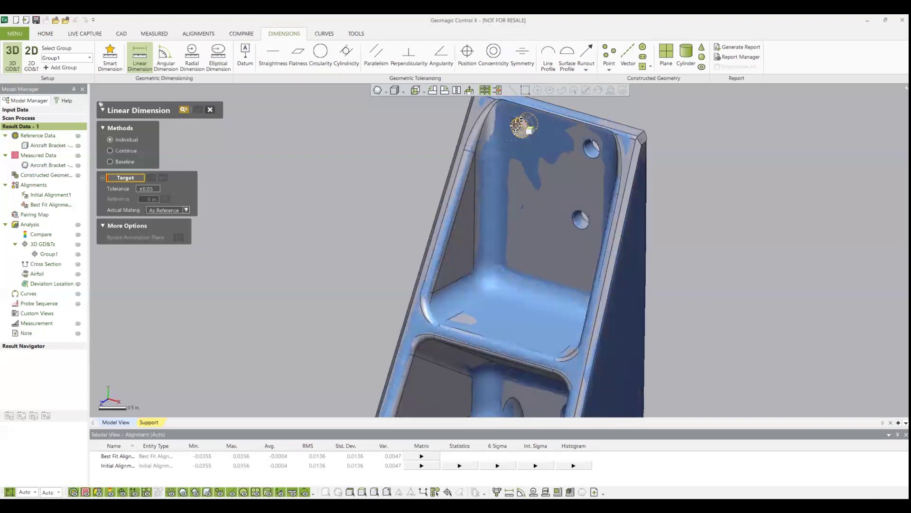
left_click(516, 125)
left_click(591, 151)
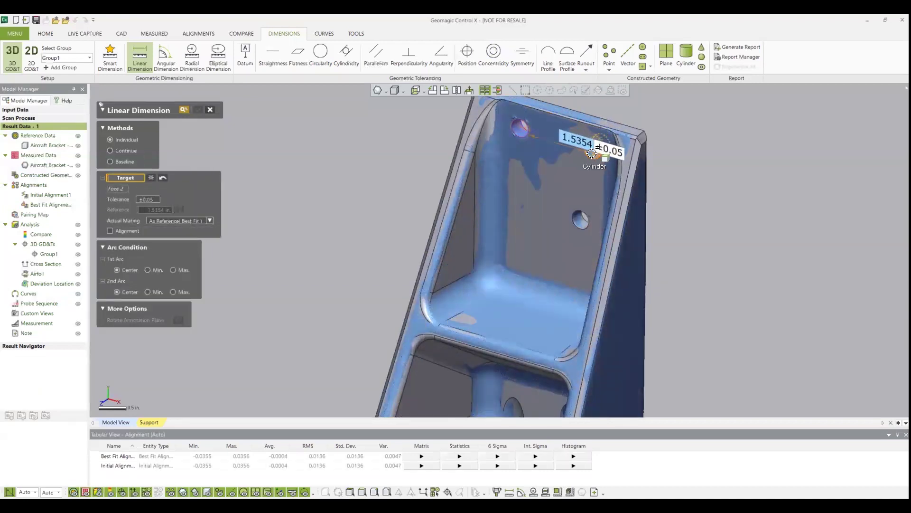
left_click(591, 153)
scroll(588, 154, "down", 3)
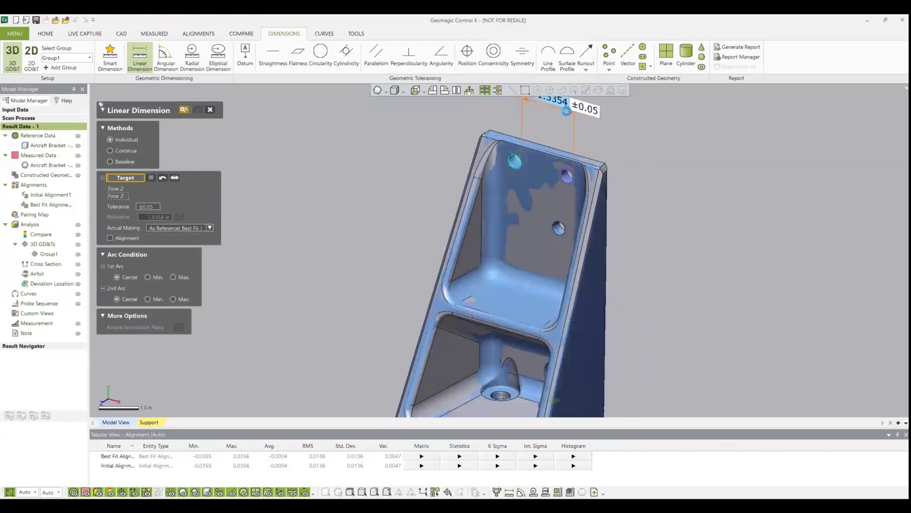
left_click(566, 111)
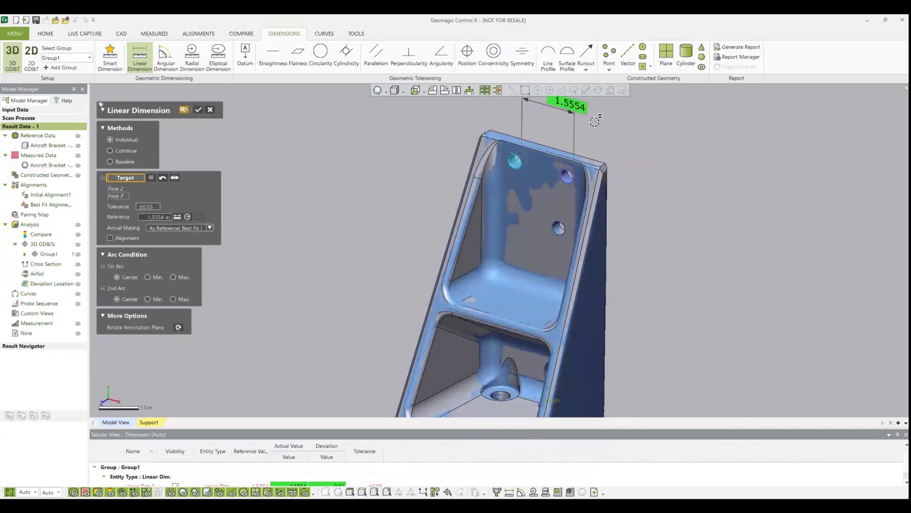
left_click(199, 110)
- Add a 10.9104° angular dimension between the two bracket faces
left_click(165, 56)
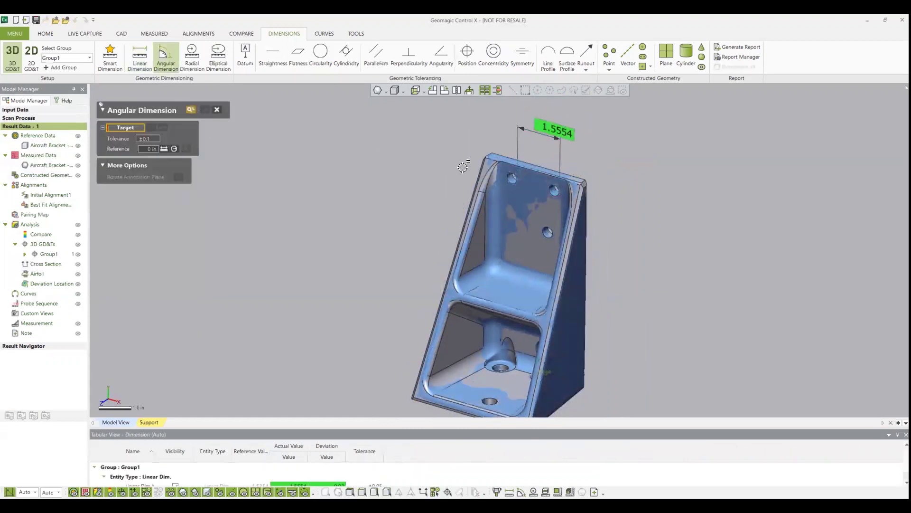
right_click_drag(463, 167, 366, 204)
left_click(429, 236)
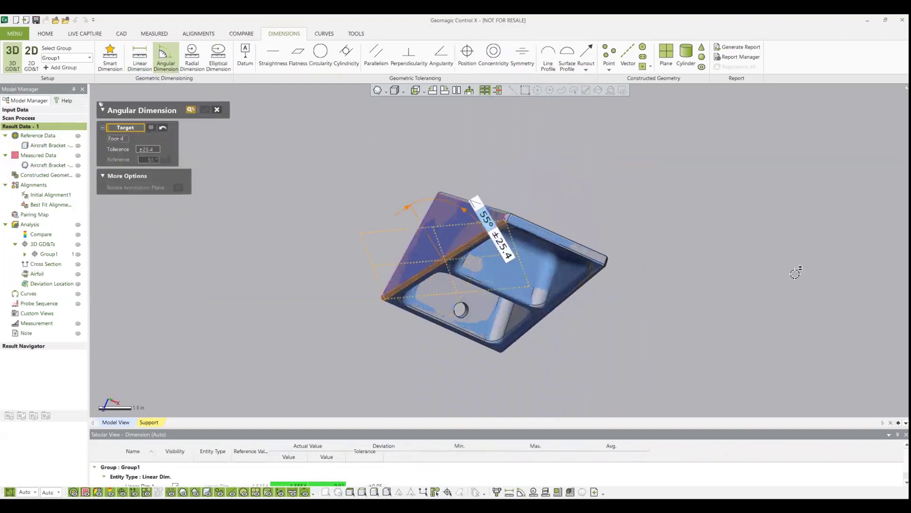
right_click_drag(795, 273, 565, 145)
left_click(558, 224)
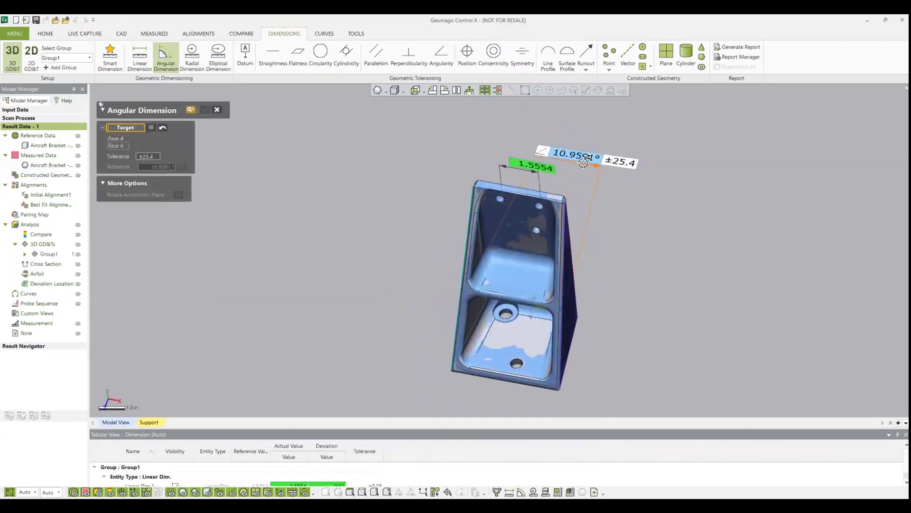
left_click(572, 151)
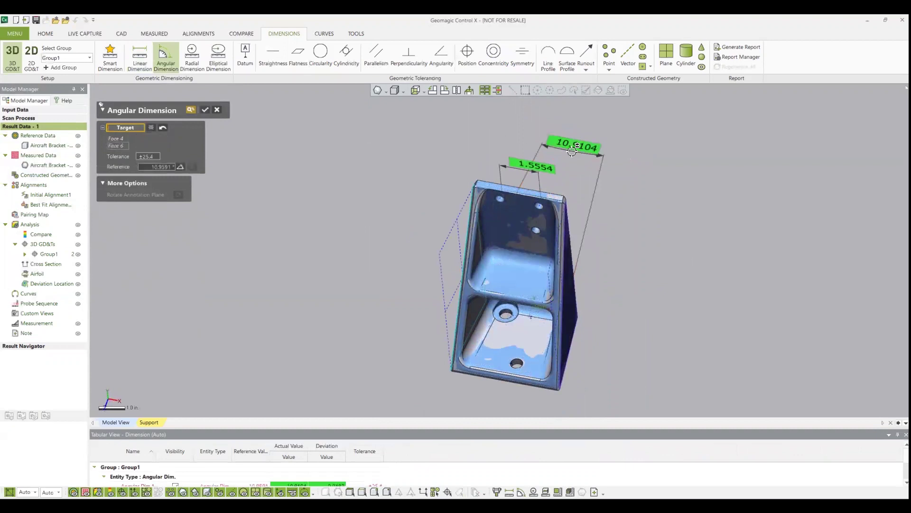
left_click(206, 110)
- Add a 0.4997 radial dimension on the base hole and reposition the angle label
right_click_drag(653, 353, 511, 325)
scroll(511, 326, "up", 3)
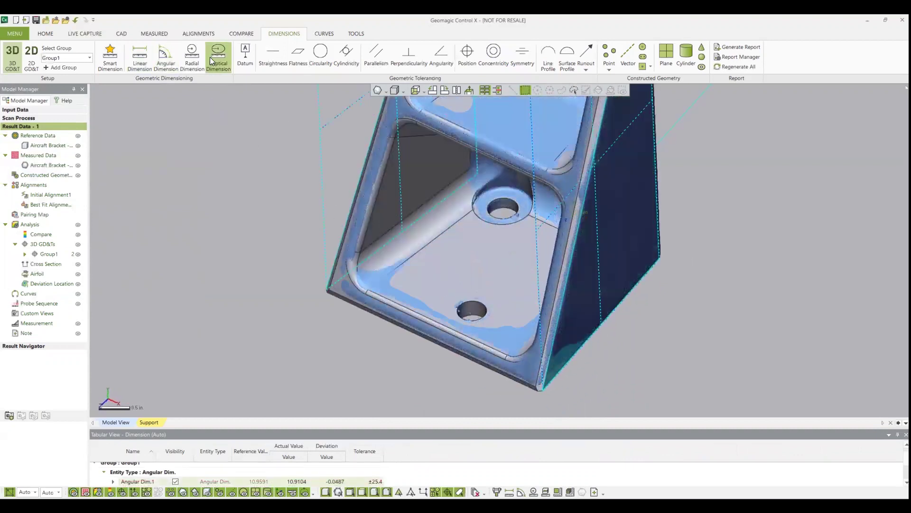
left_click(192, 53)
left_click(492, 326)
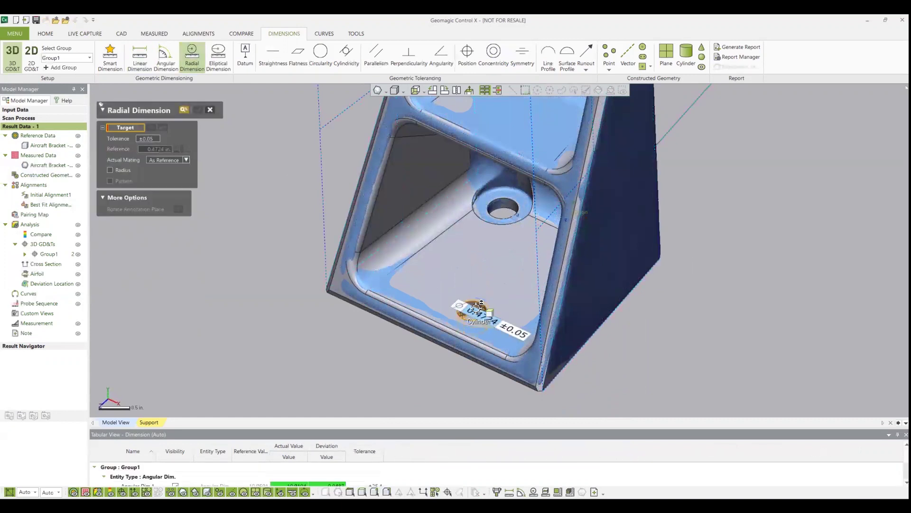
left_click(201, 325)
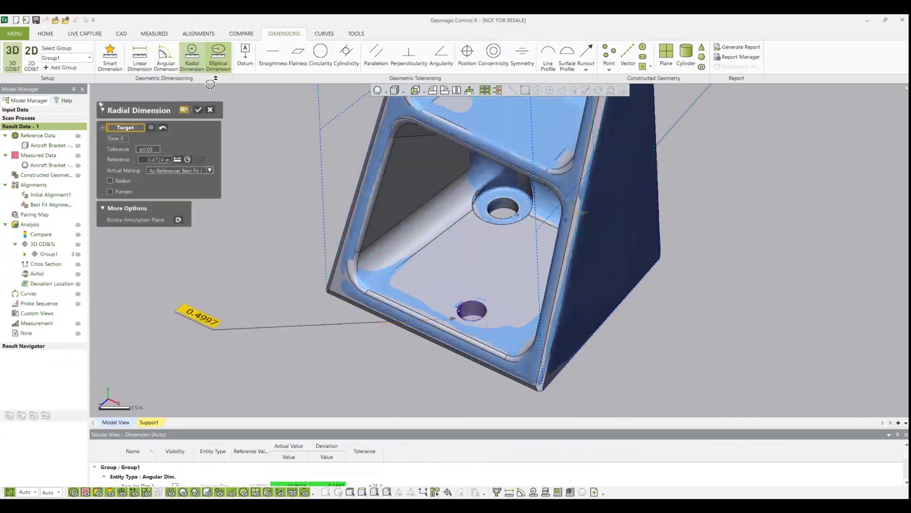
left_click(197, 109)
scroll(515, 268, "down", 5)
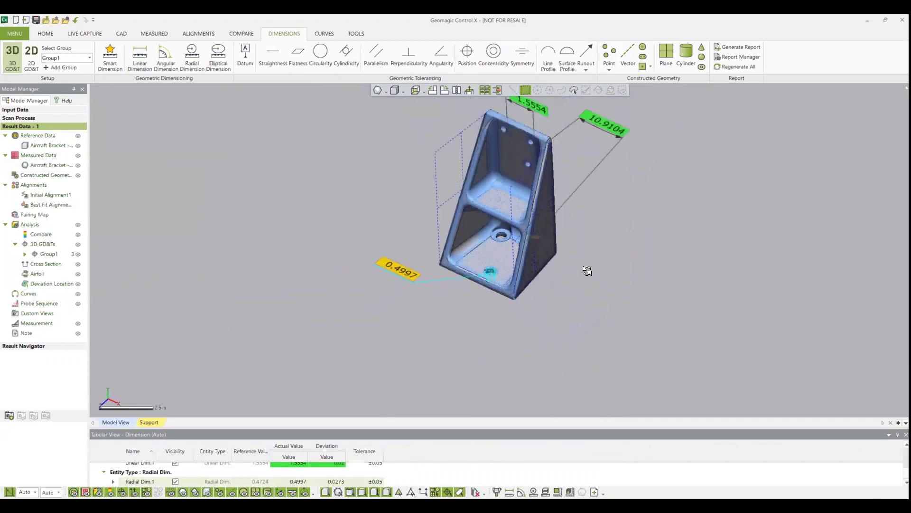
scroll(508, 167, "up", 3)
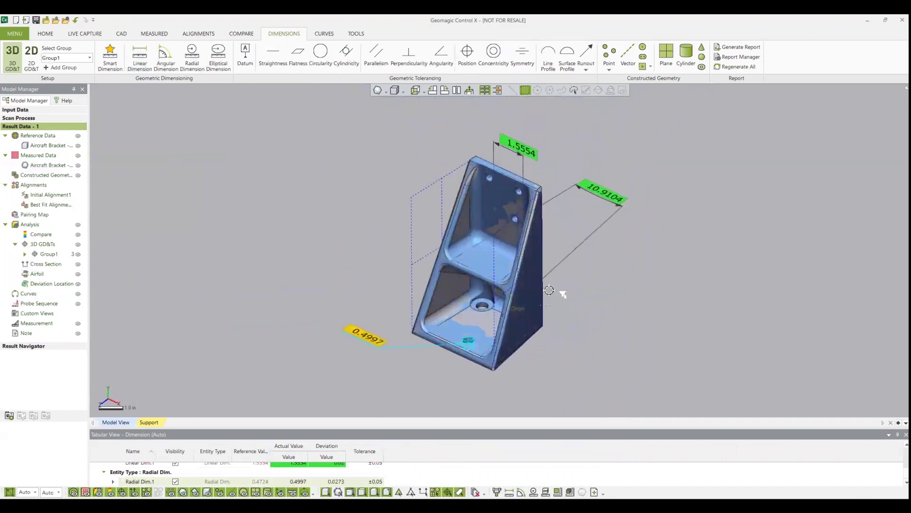
left_click_drag(617, 211, 595, 223)
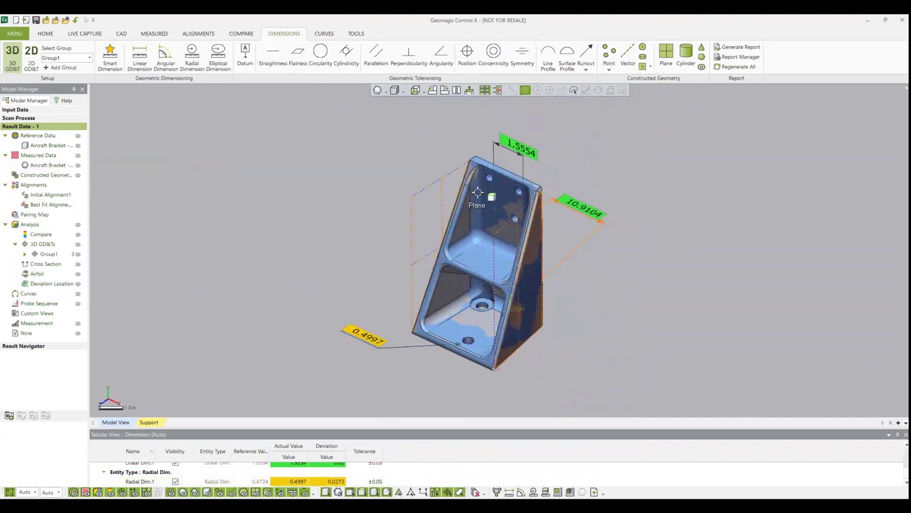
- Create a cross section on the bracket's back face offset by 0.2 in
left_click(31, 55)
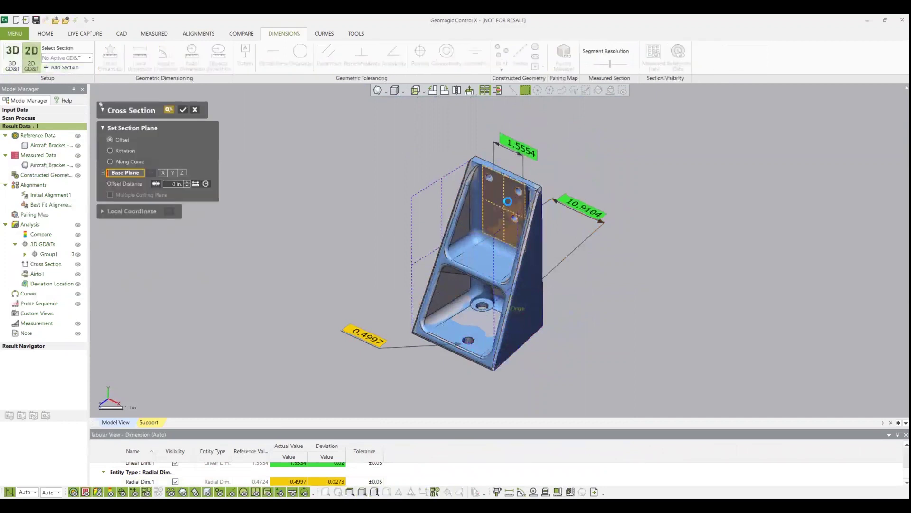
left_click(507, 203)
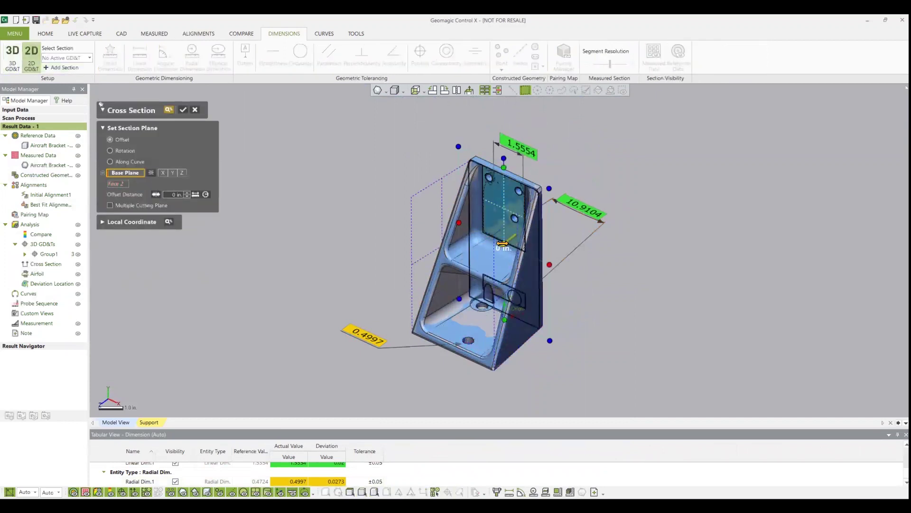
left_click_drag(506, 243, 507, 243)
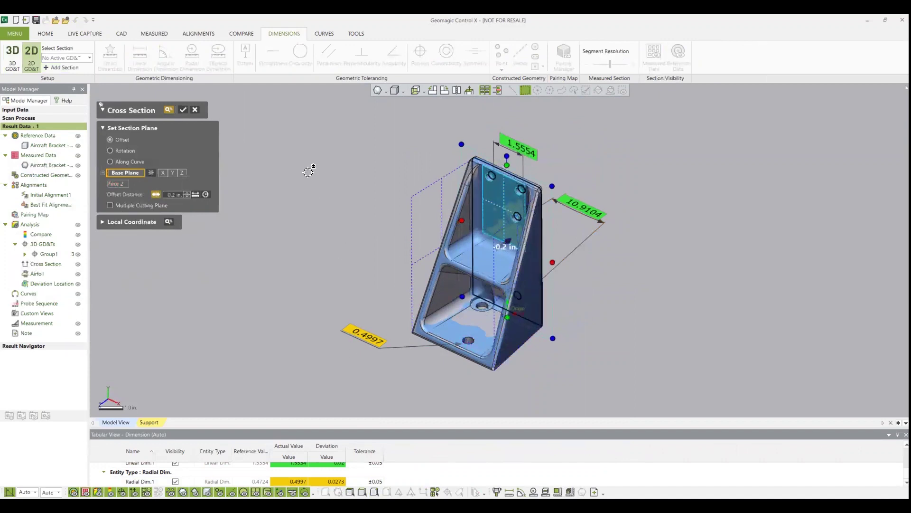
left_click(183, 110)
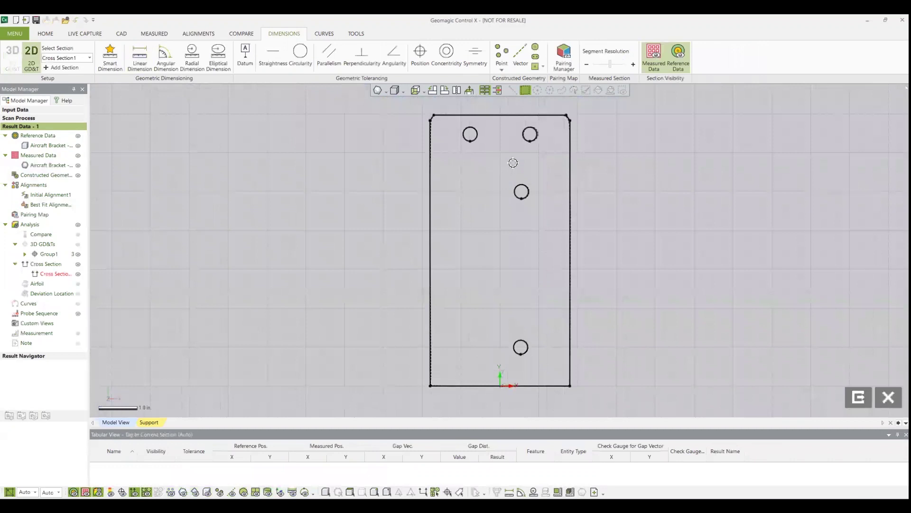
- Add a Y-aligned 5.8544 linear dimension between the holes' far edges
left_click(140, 57)
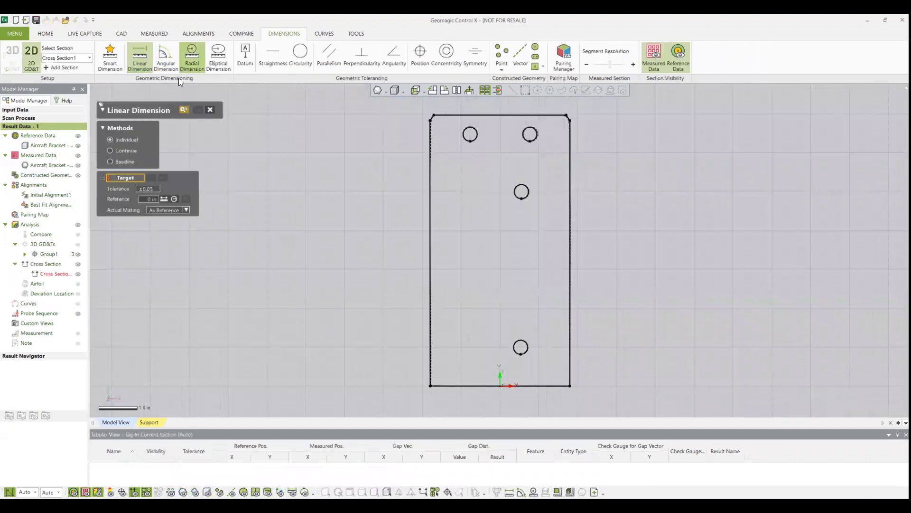
left_click(533, 137)
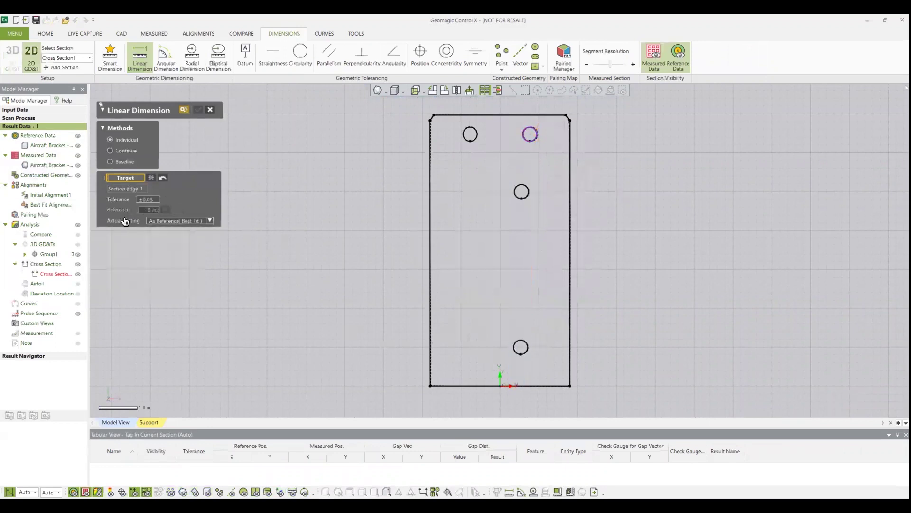
left_click(521, 341)
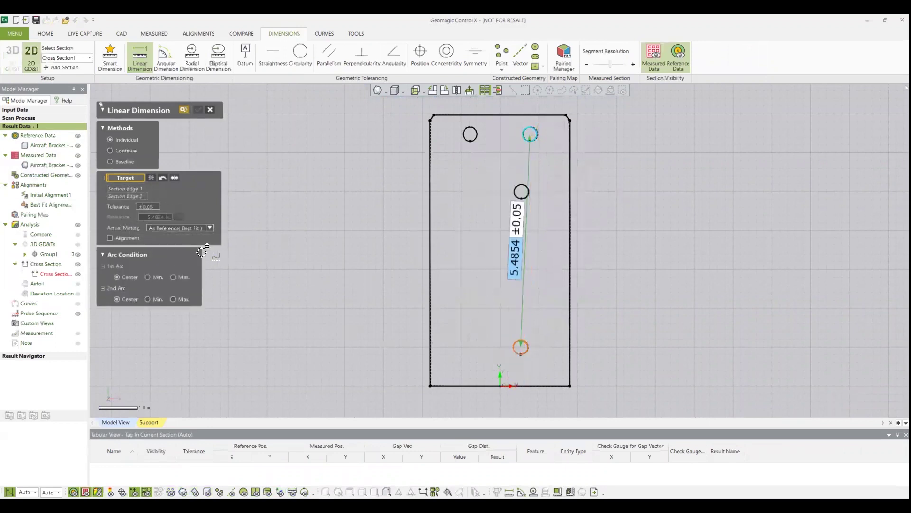
left_click(124, 239)
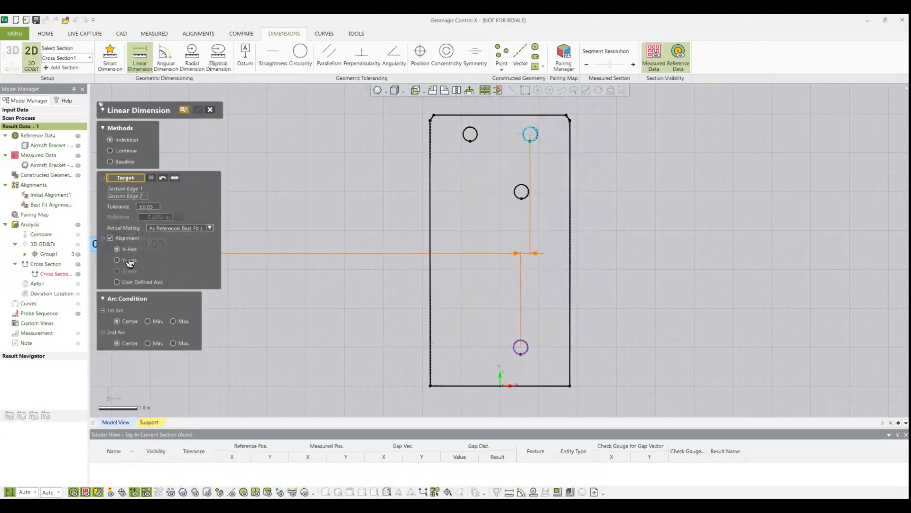
left_click(118, 260)
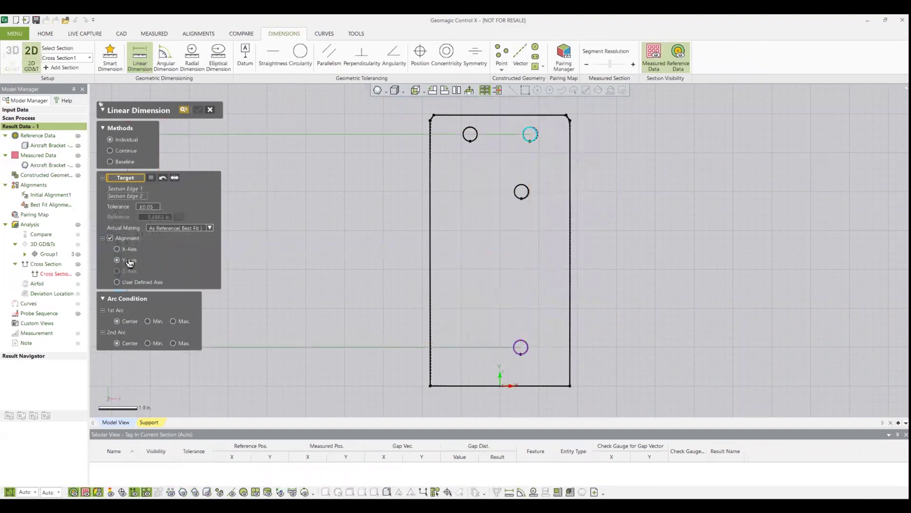
left_click(173, 321)
left_click(172, 343)
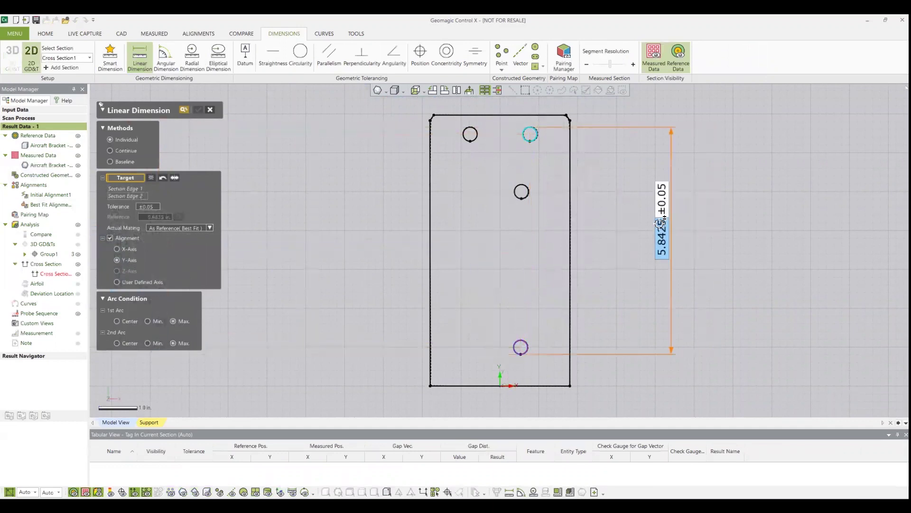
left_click(627, 230)
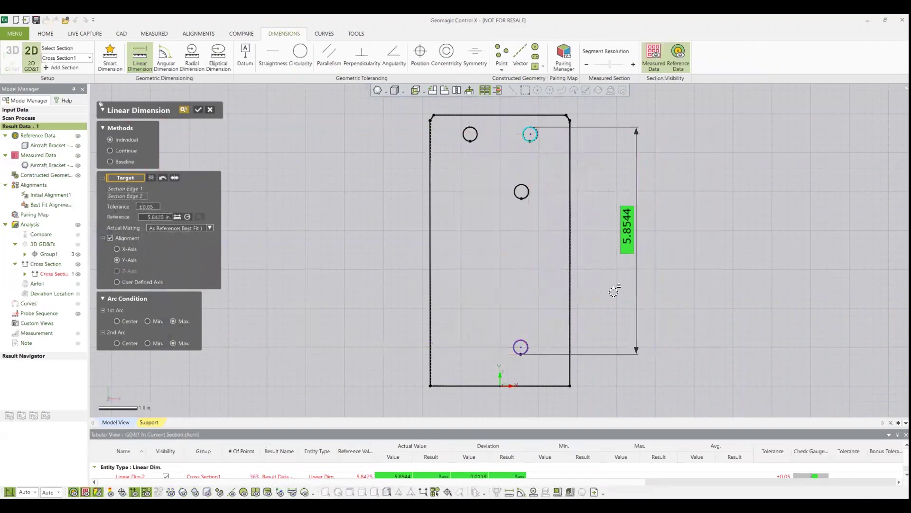
left_click(198, 110)
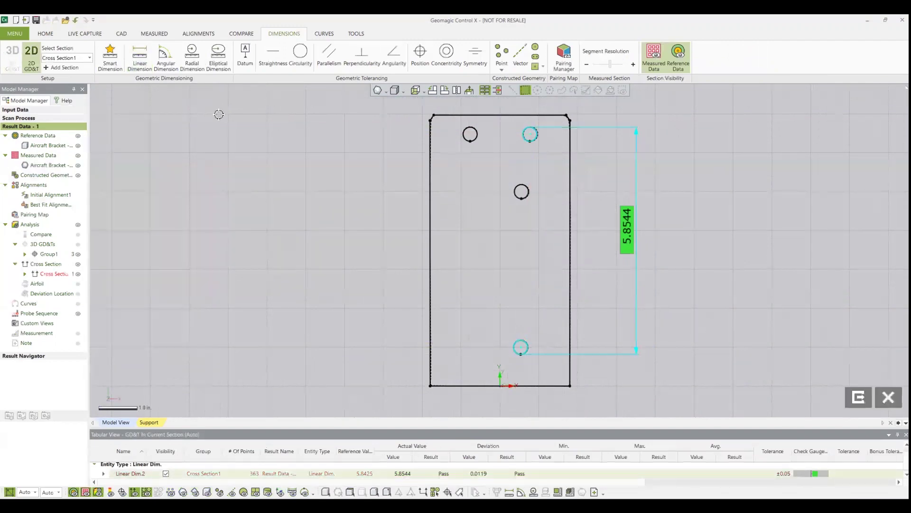
left_click(858, 396)
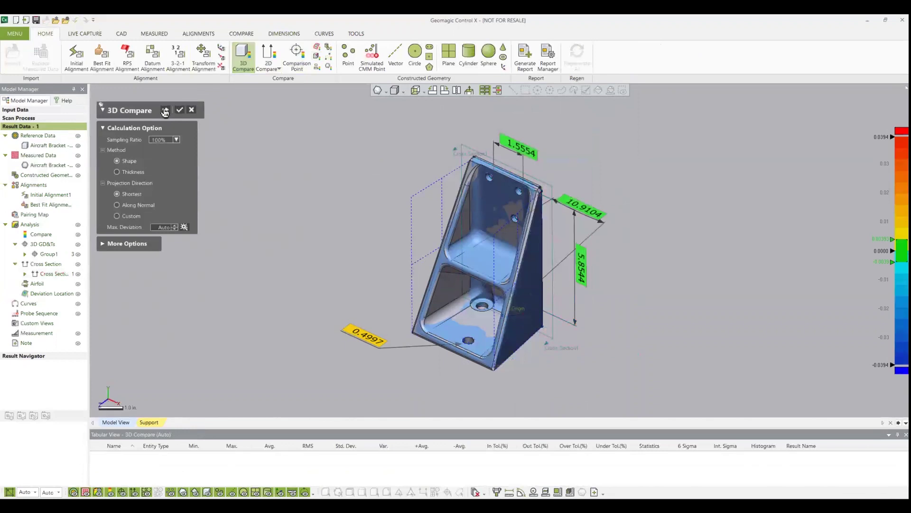
- Compute the deviation colour map and set its tolerance to ±0.01
left_click(164, 111)
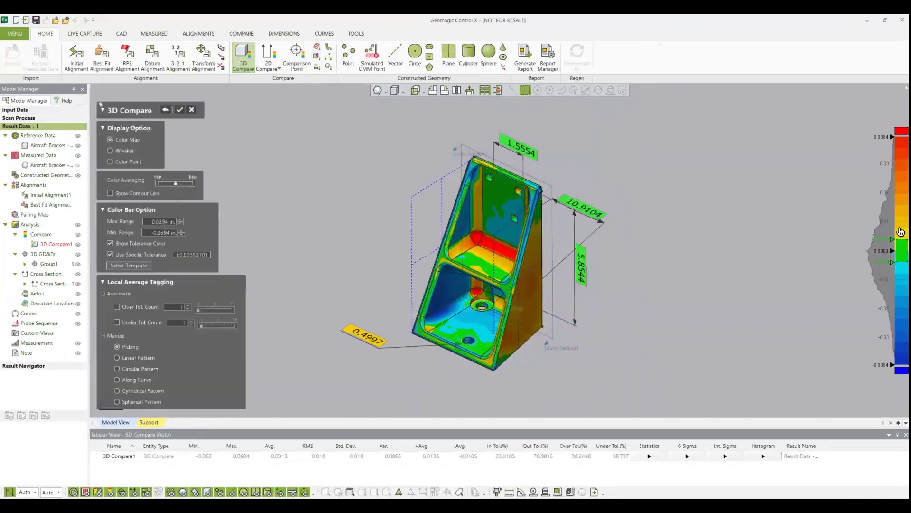
double_click(883, 240)
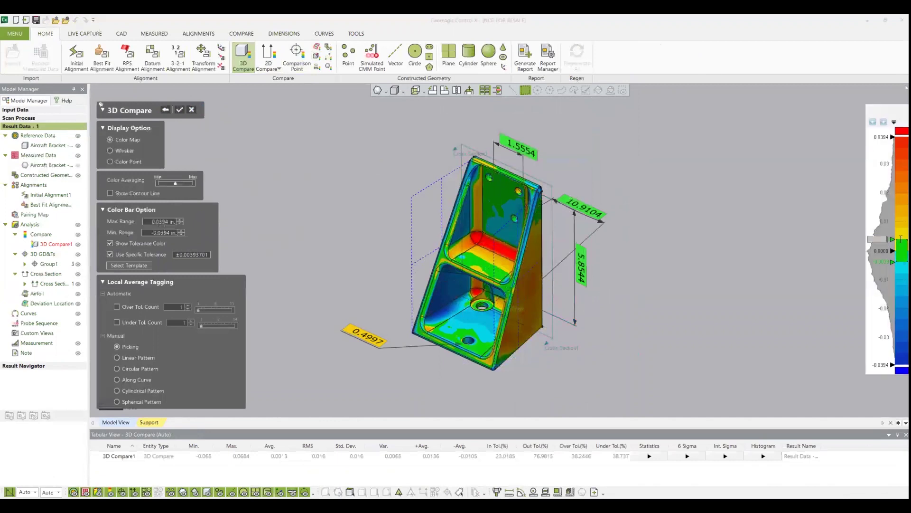
key("Return")
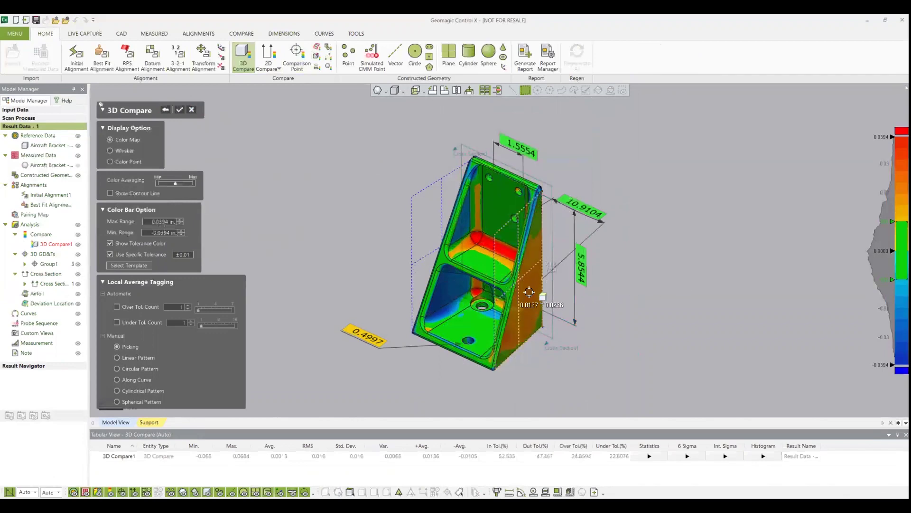
- Tag deviations -0.0014, 0.0125 and -0.0213 on the bracket, move the tags clear, and finish
scroll(529, 292, "up", 3)
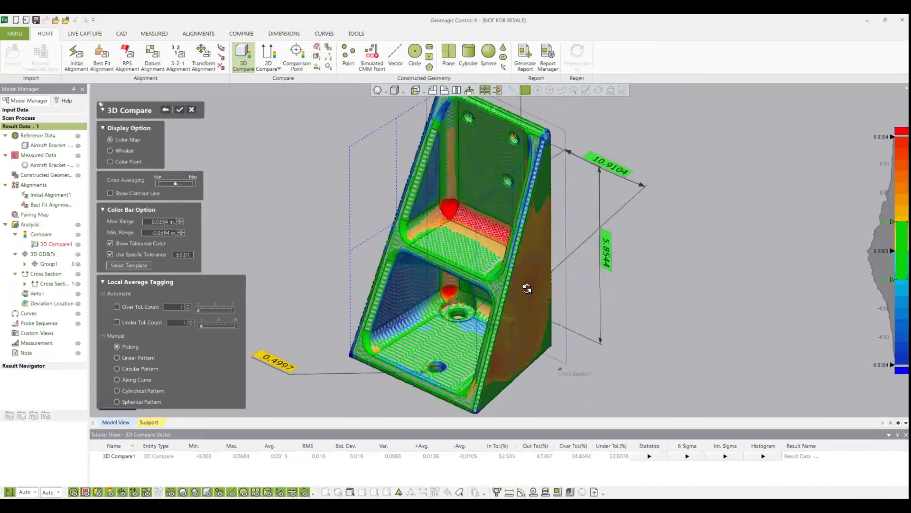
left_click(520, 325)
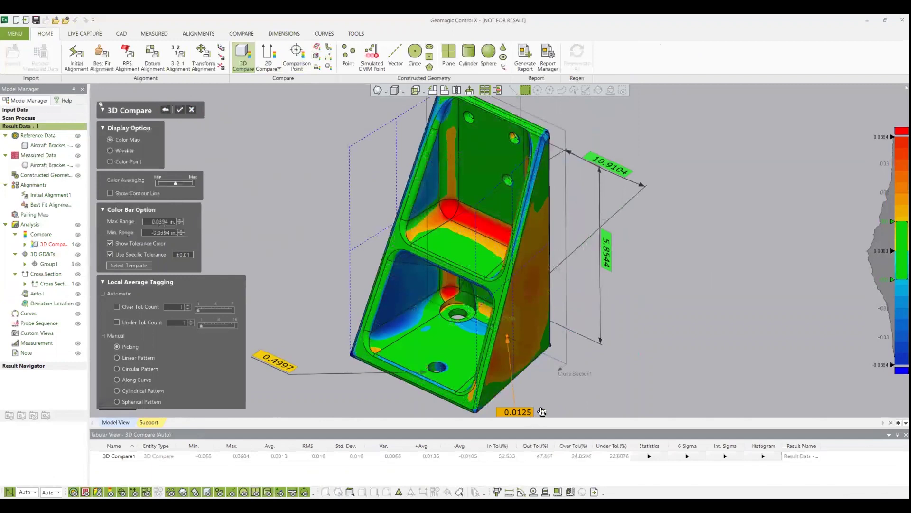
left_click(403, 289)
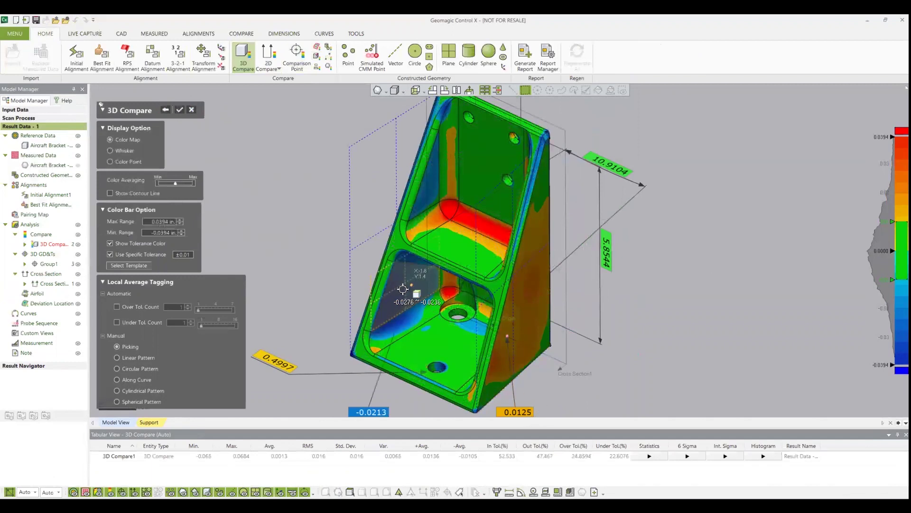
left_click(479, 151)
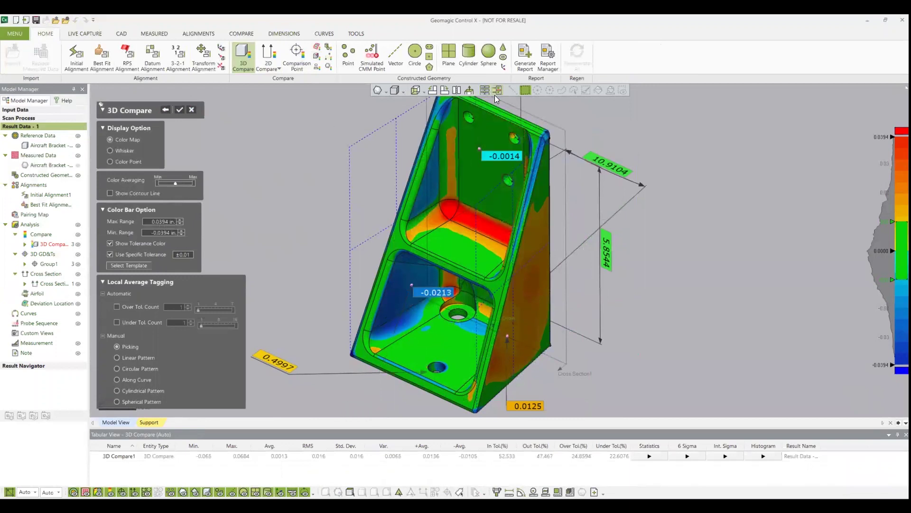
left_click_drag(502, 155, 342, 120)
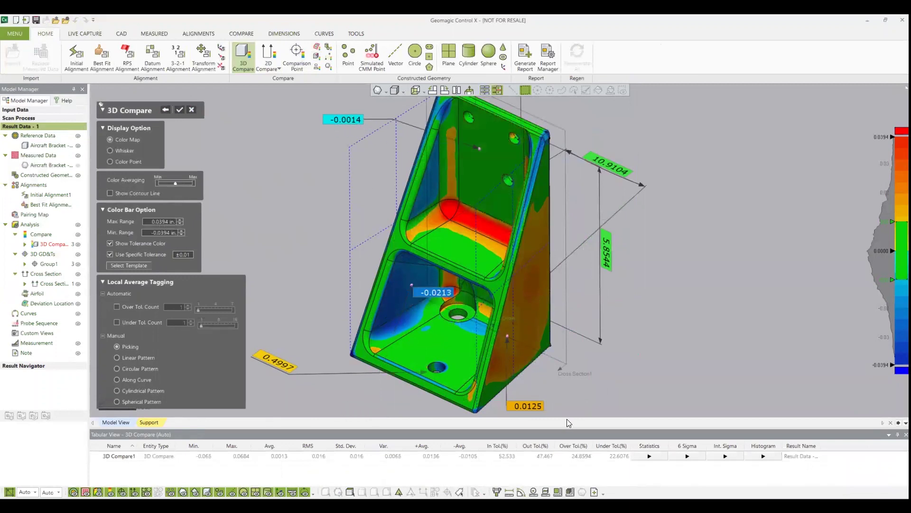
left_click_drag(541, 391, 577, 402)
left_click_drag(459, 290, 312, 278)
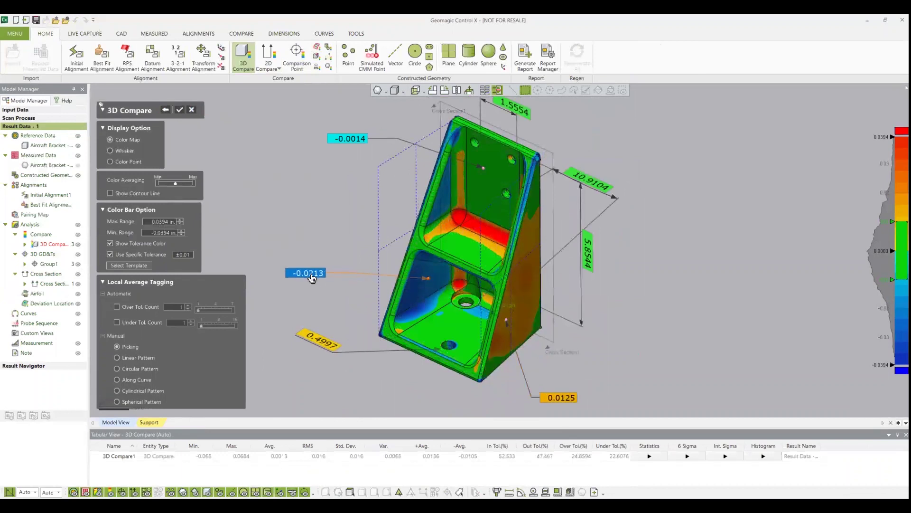
left_click(180, 111)
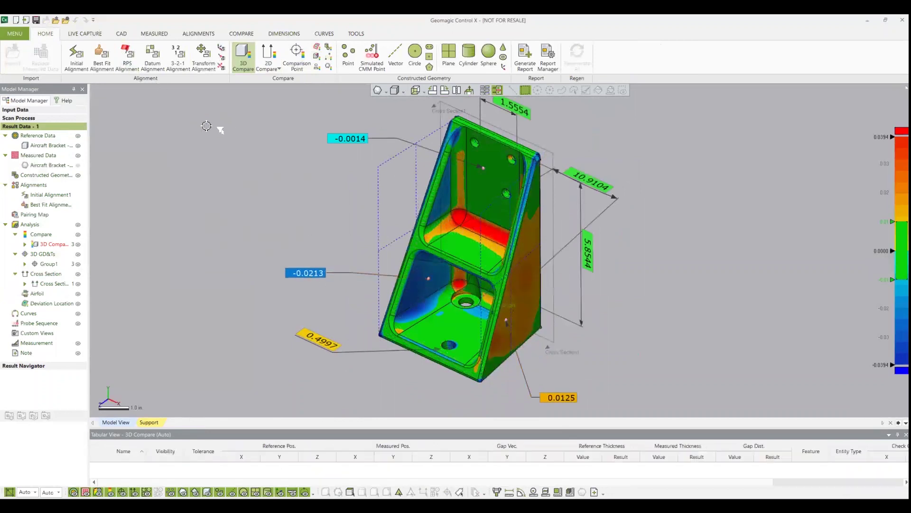
right_click_drag(489, 180, 512, 176)
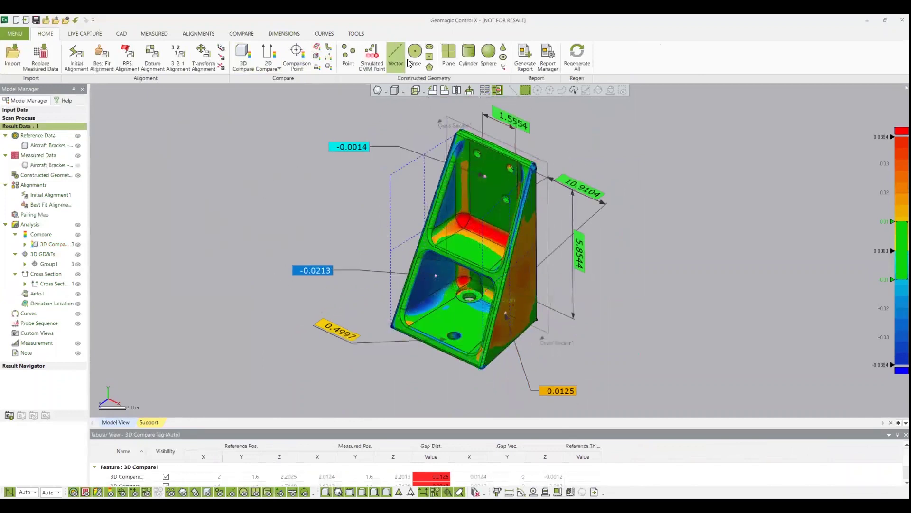
left_click(528, 56)
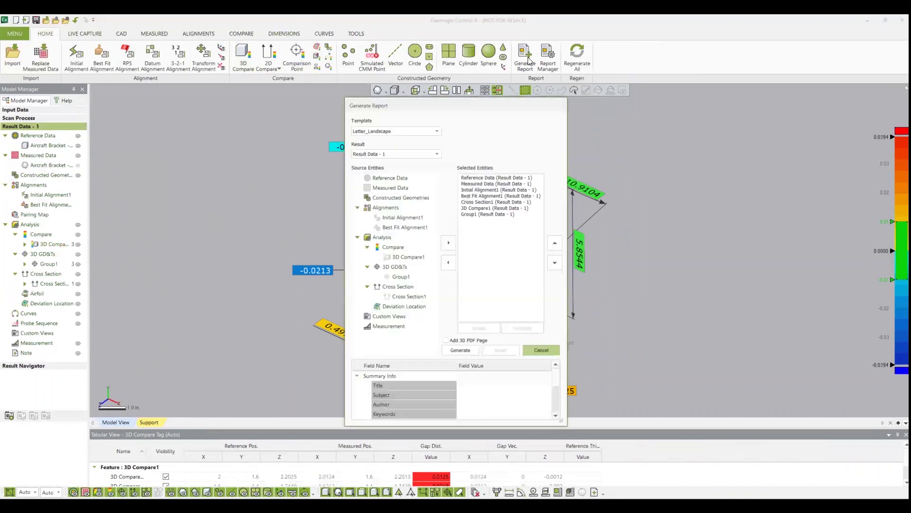
- Generate the report using the NeoMetrix Template with Initial Alignment1 removed from the contents
left_click(416, 130)
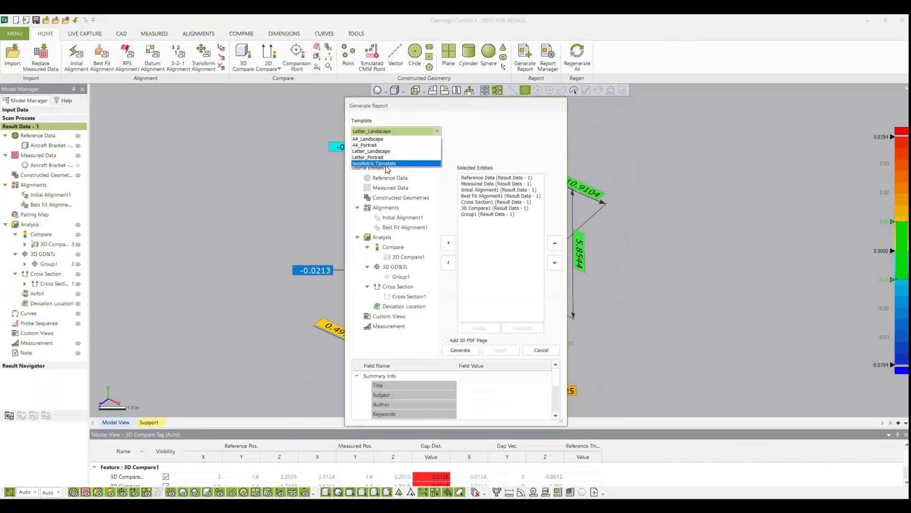
left_click(388, 169)
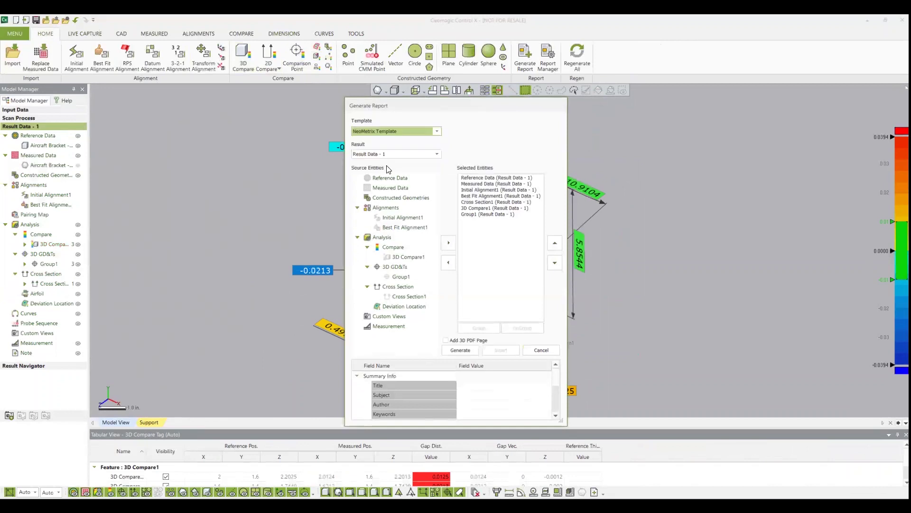
left_click(485, 190)
left_click(448, 263)
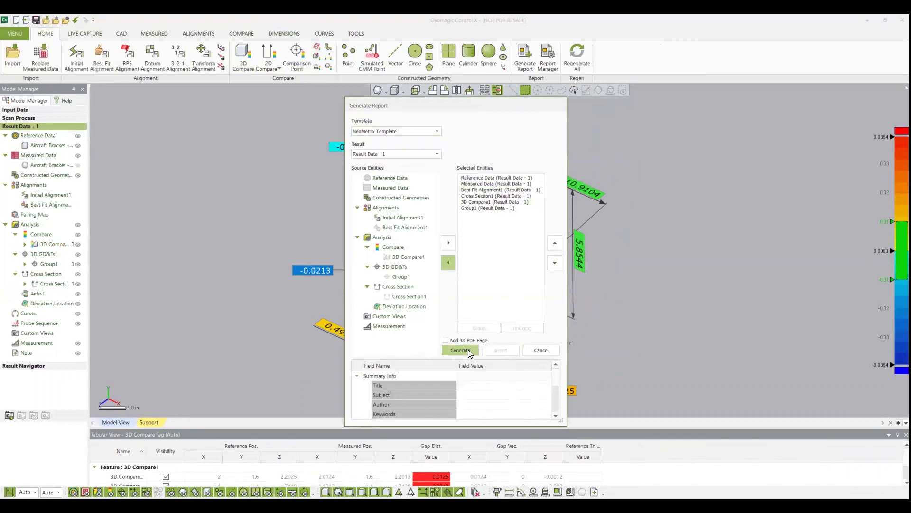
left_click(459, 350)
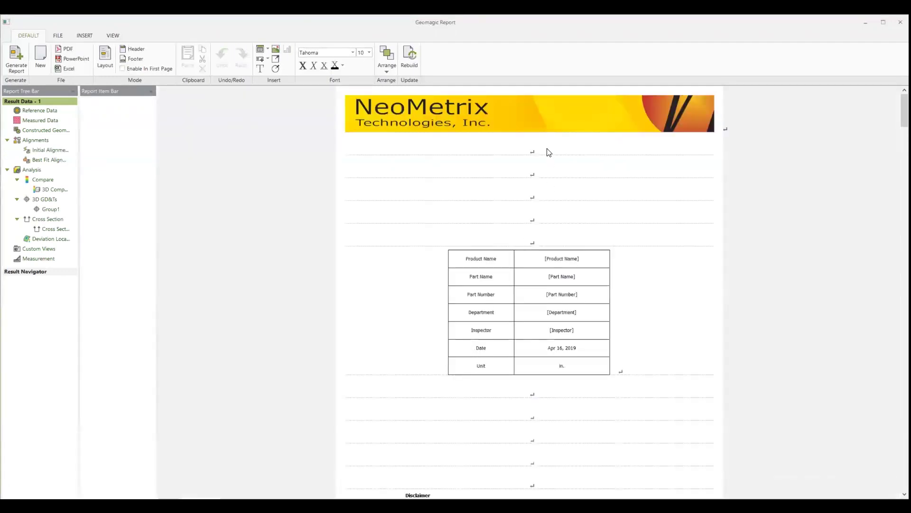
- Scroll past the cross-section and 3D Compare pages to the Group1 page's three 3D dimension labels
scroll(549, 152, "down", 6)
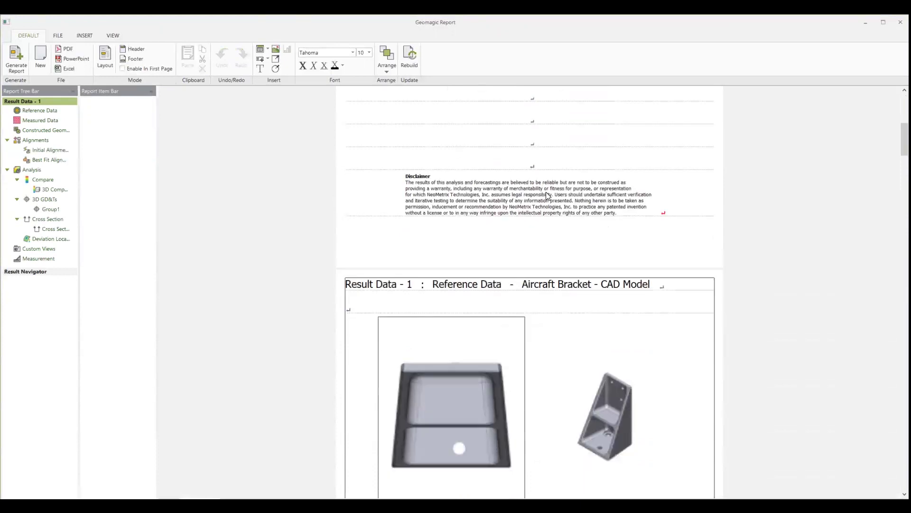
scroll(545, 195, "down", 3)
scroll(546, 195, "down", 9)
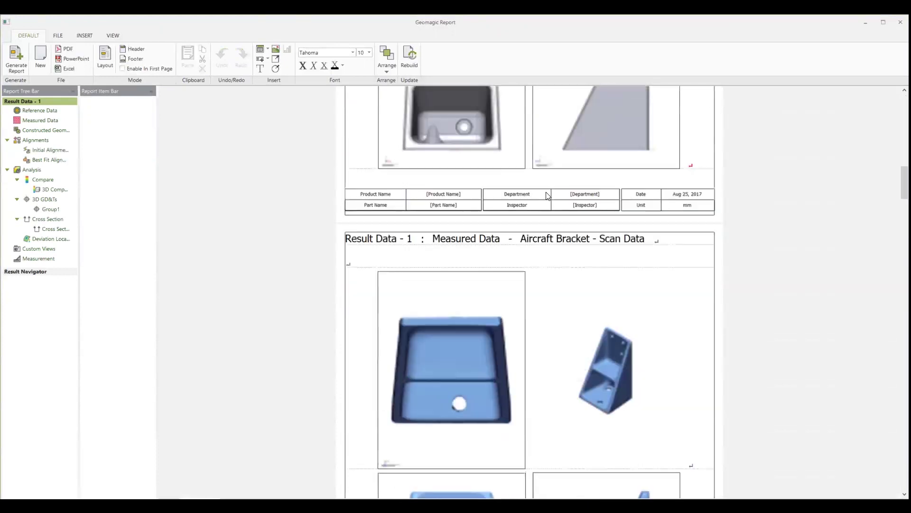
scroll(546, 195, "down", 2)
scroll(547, 195, "down", 2)
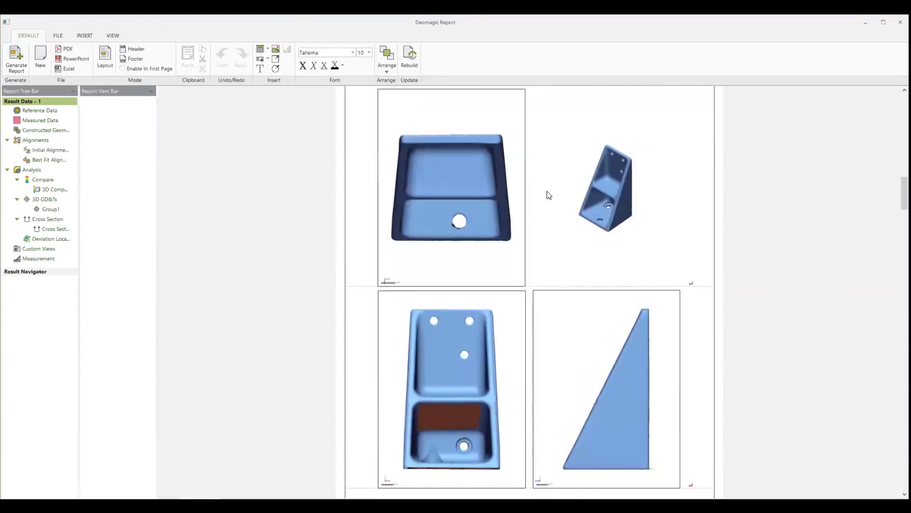
scroll(548, 194, "down", 10)
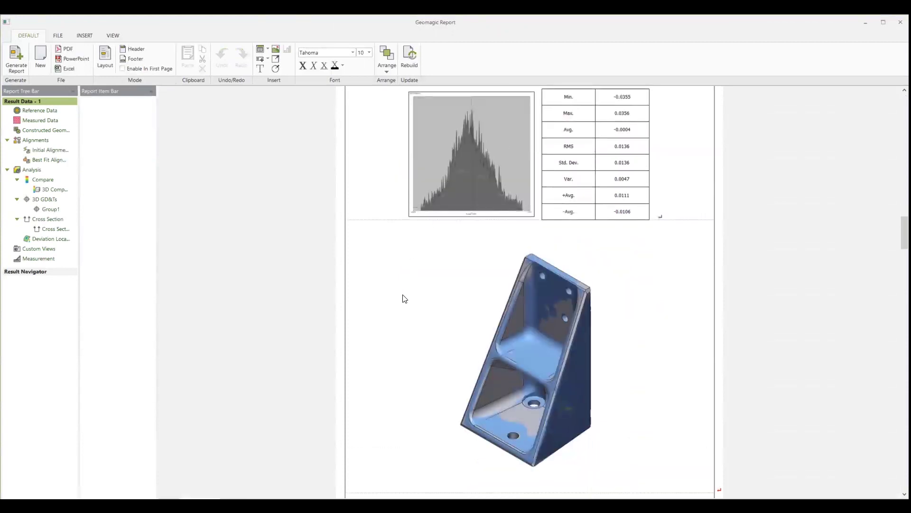
scroll(404, 294, "down", 5)
scroll(407, 287, "down", 3)
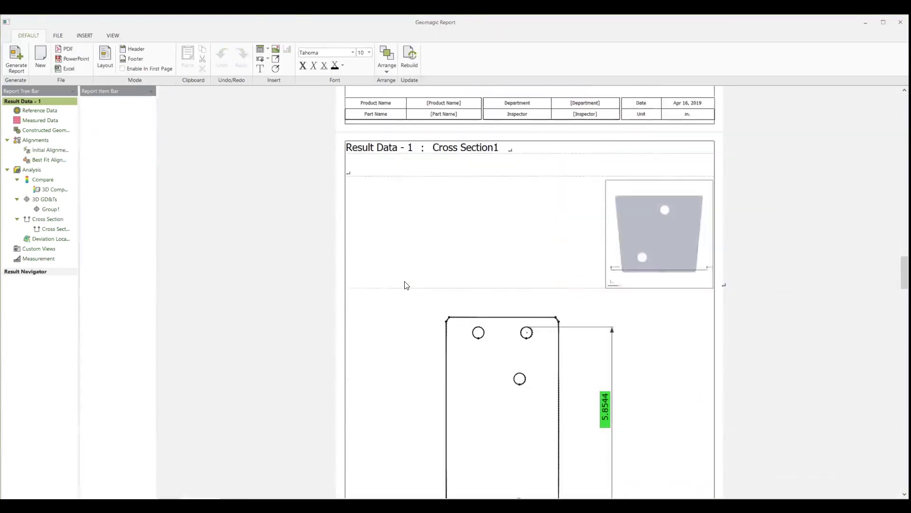
scroll(407, 285, "down", 2)
scroll(407, 285, "down", 15)
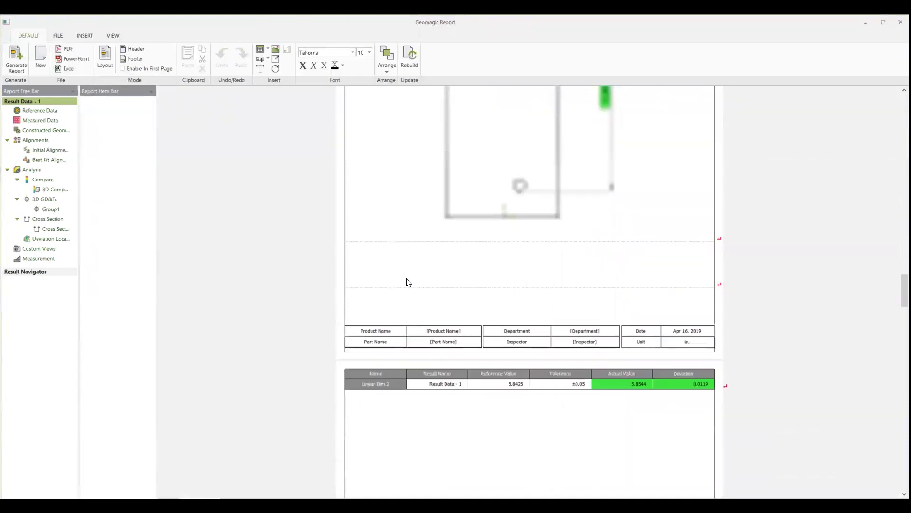
scroll(410, 279, "down", 5)
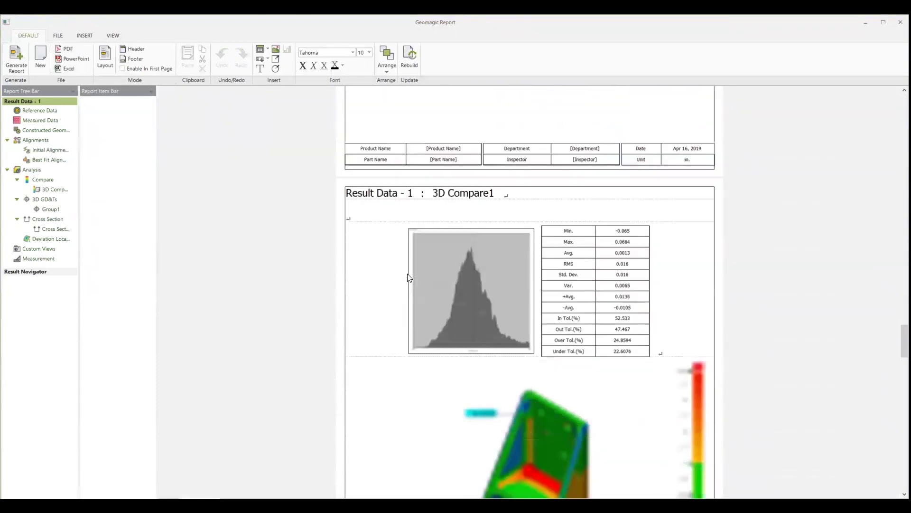
scroll(409, 278, "down", 3)
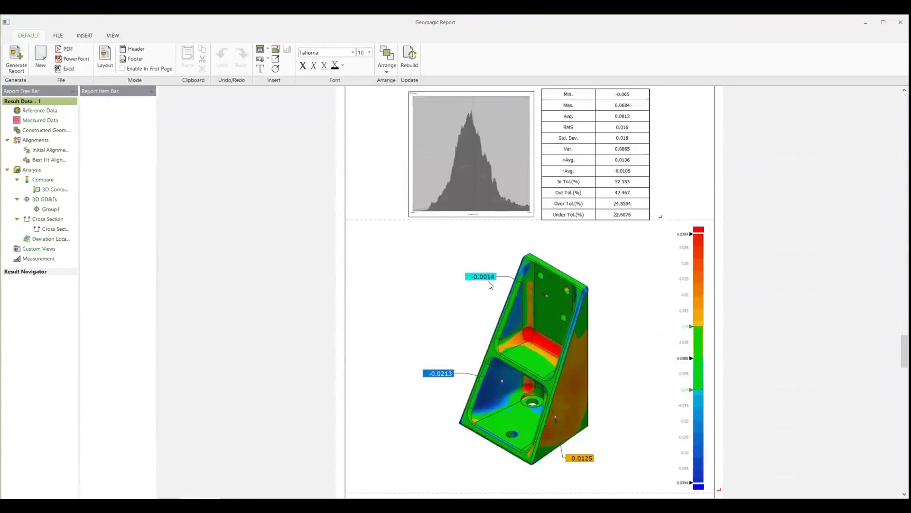
scroll(387, 314, "down", 12)
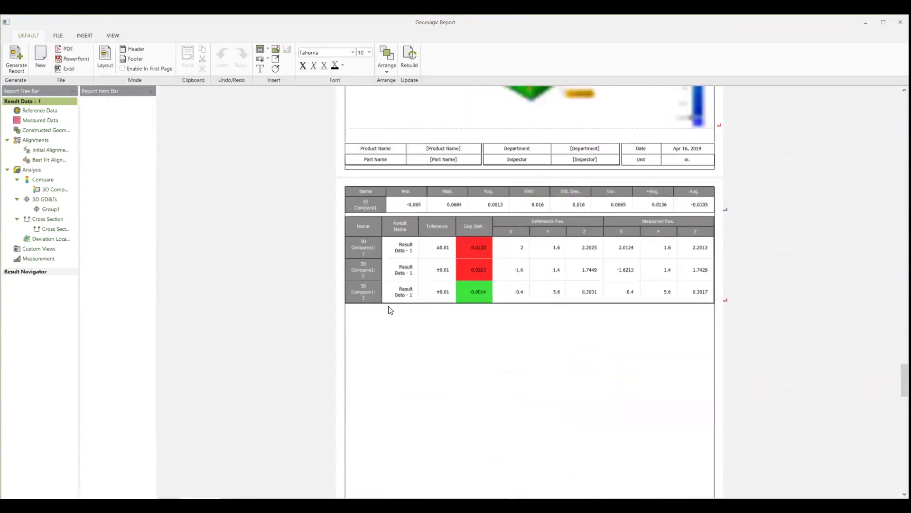
scroll(390, 309, "down", 7)
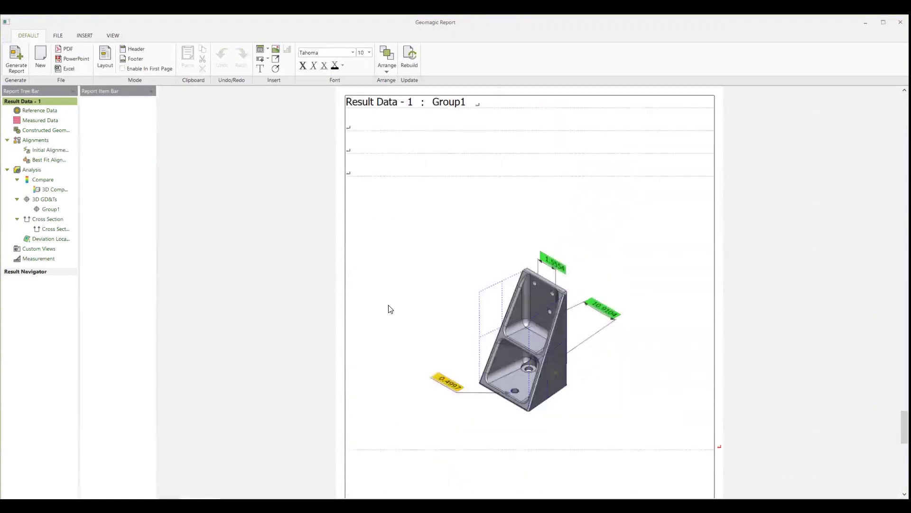